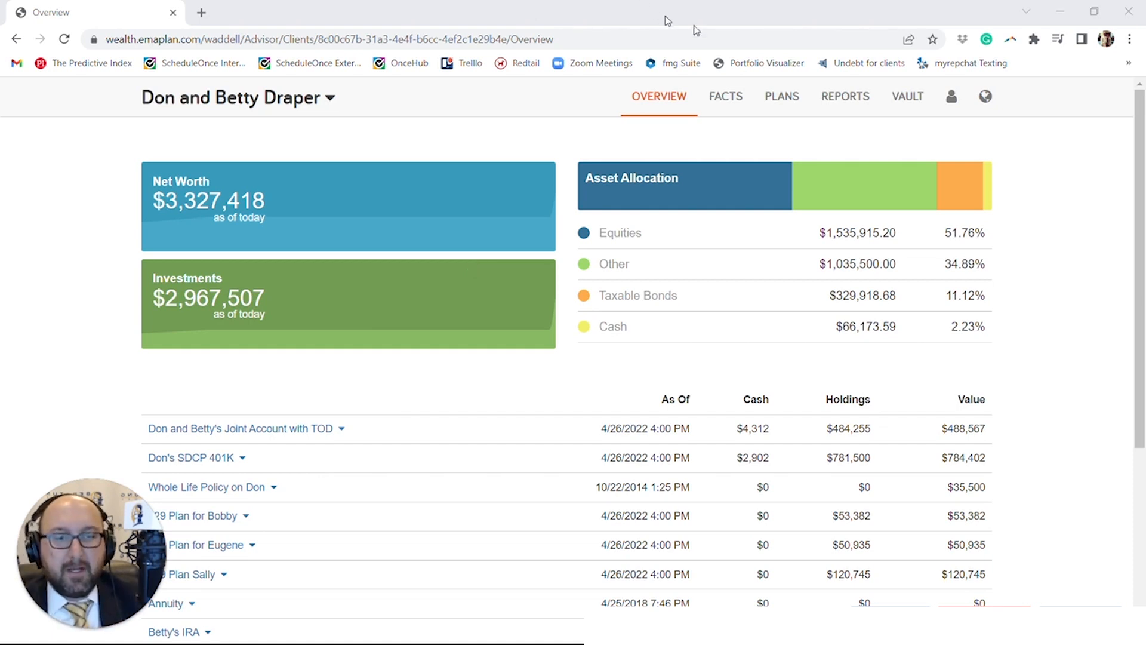
# - Review the Immediate Annuity entry form in the client's income facts and close it without saving
pyautogui.click(726, 97)
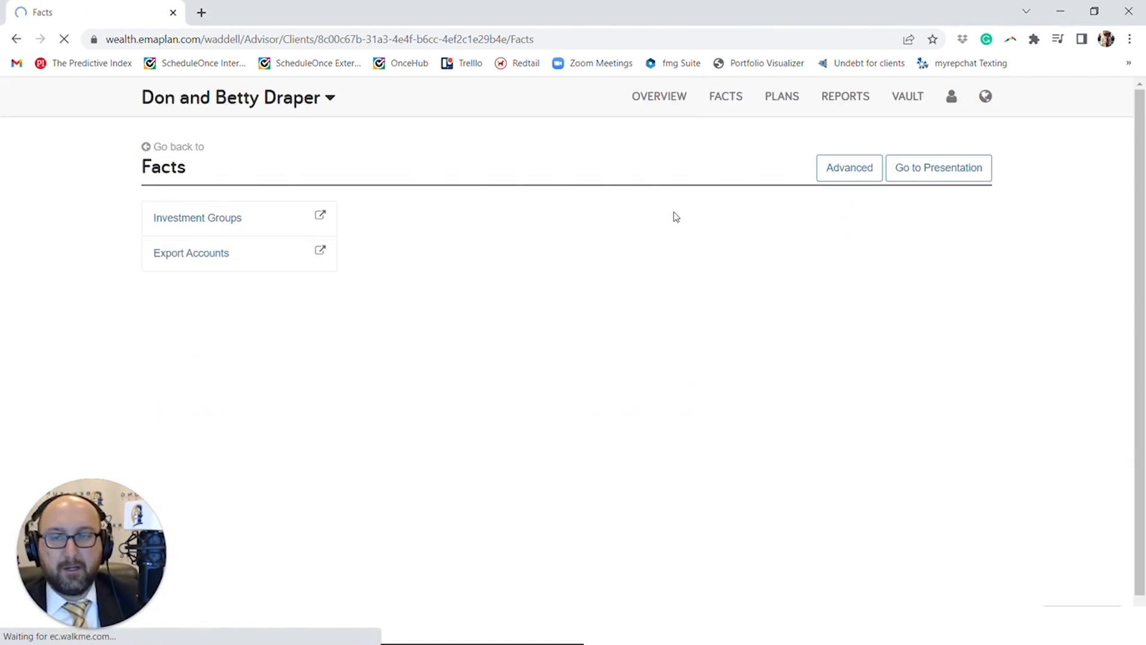
pyautogui.click(241, 376)
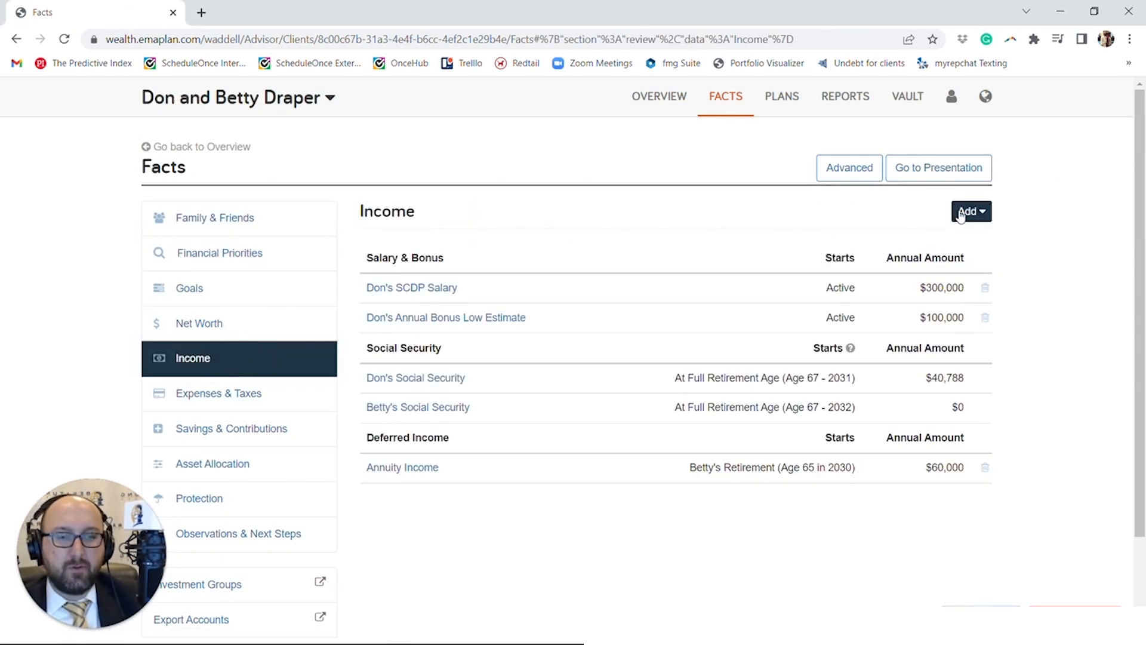
pyautogui.click(962, 212)
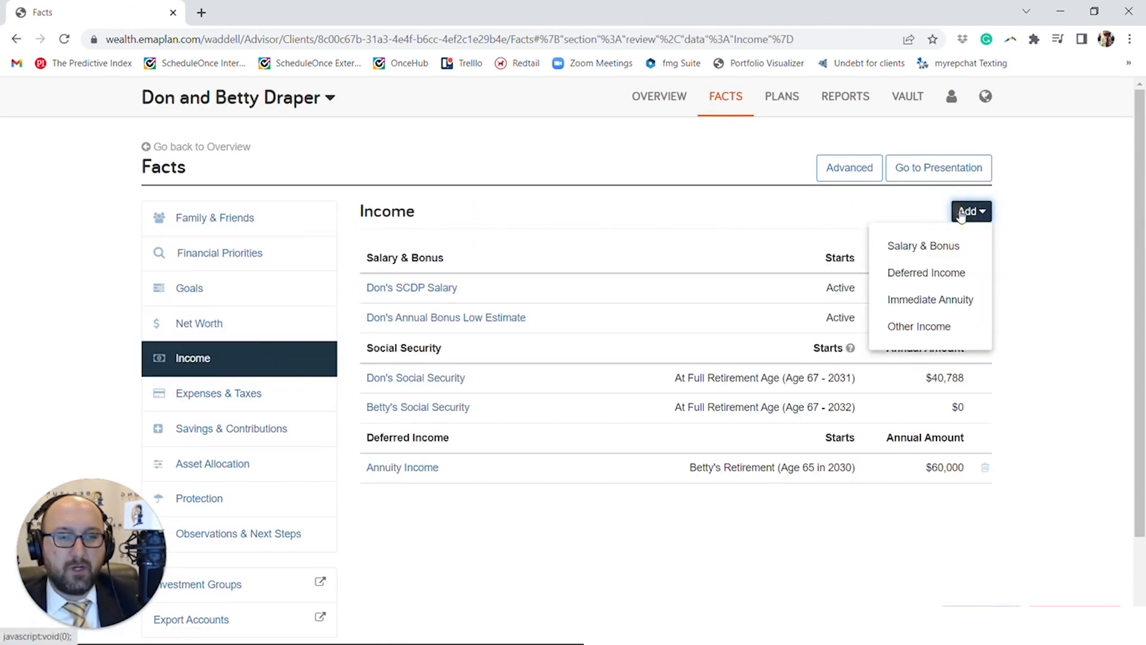
pyautogui.click(940, 305)
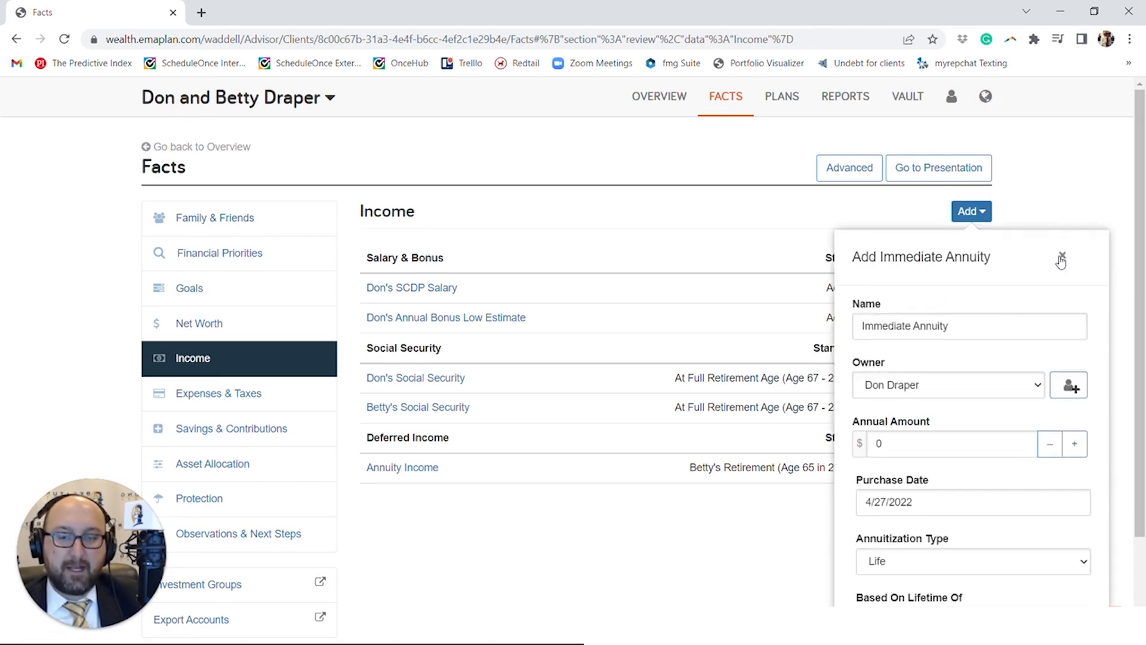
pyautogui.scroll(-2, 1061, 261)
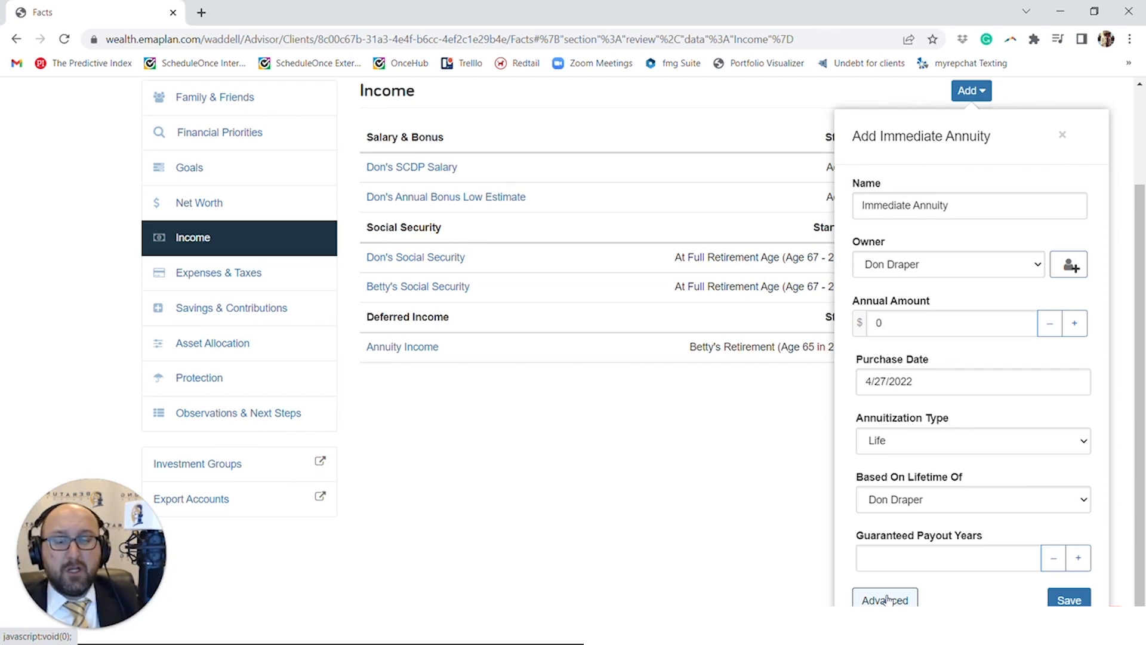
pyautogui.click(1061, 136)
pyautogui.scroll(2, 804, 350)
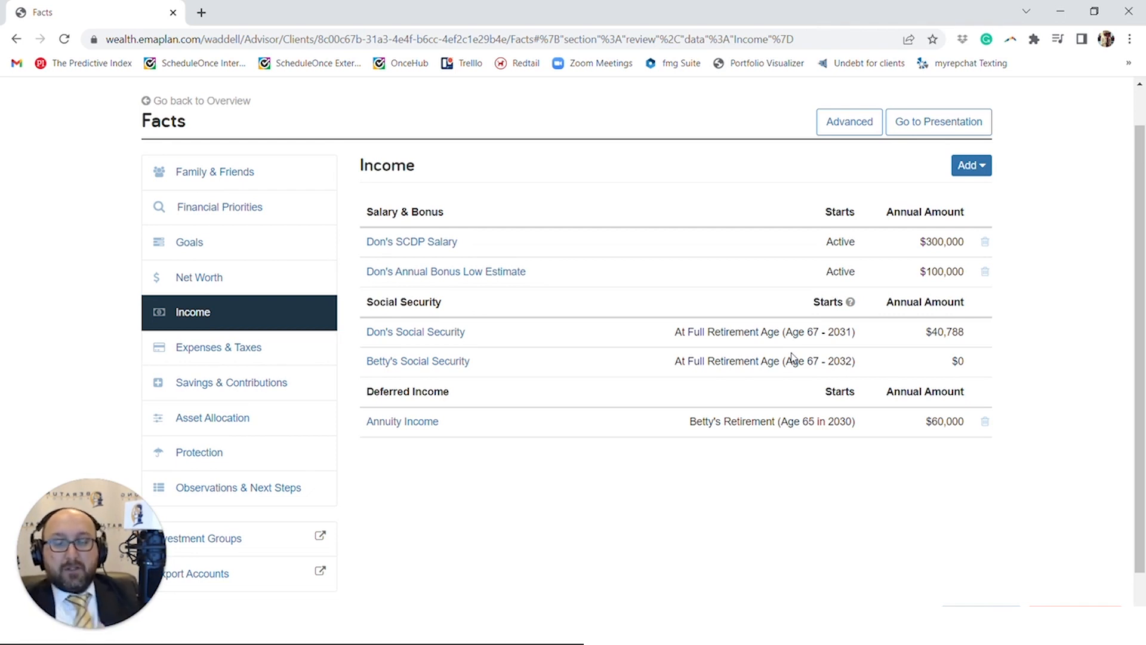
pyautogui.scroll(1, 822, 430)
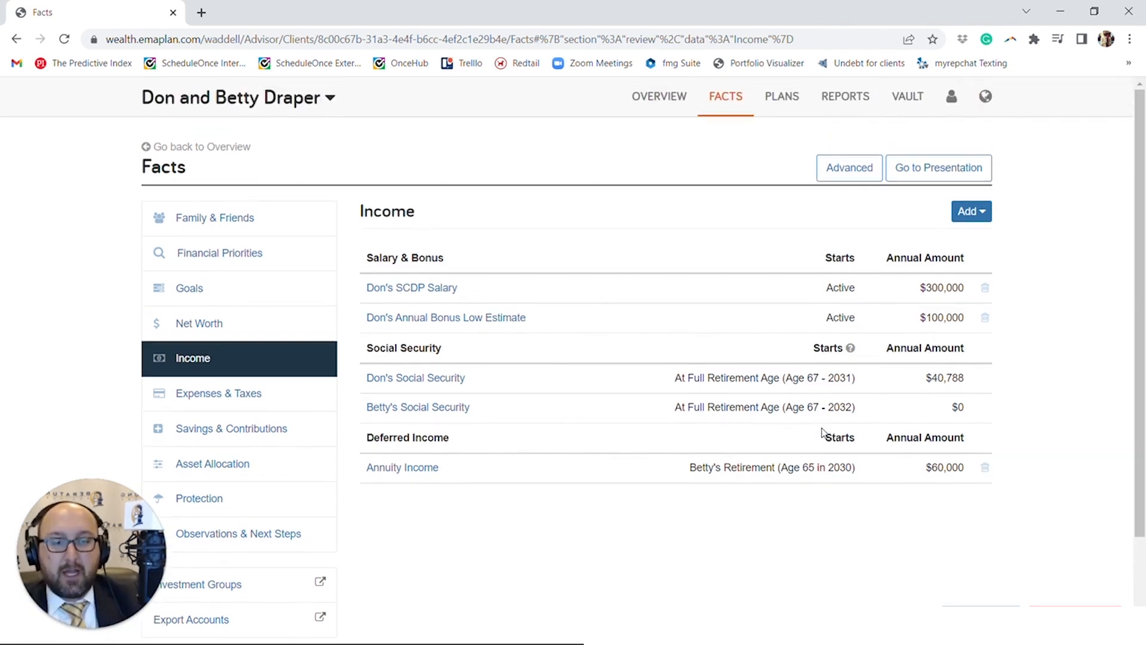
# - Create a new planning scenario named SPIA in the client's plans
pyautogui.click(781, 99)
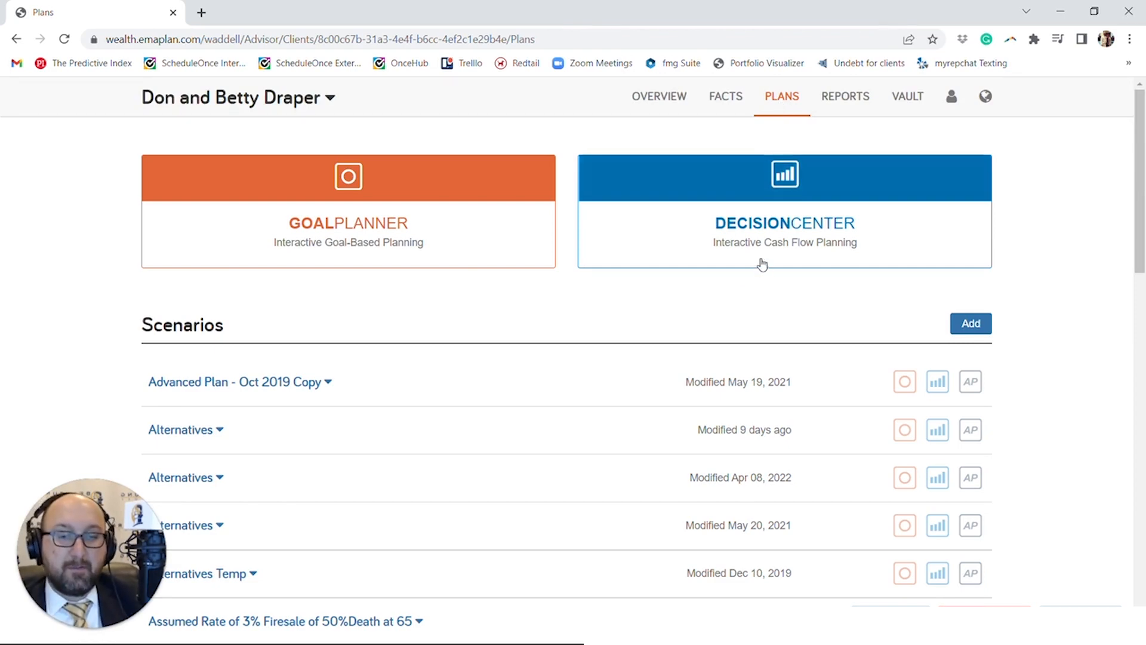
pyautogui.click(971, 323)
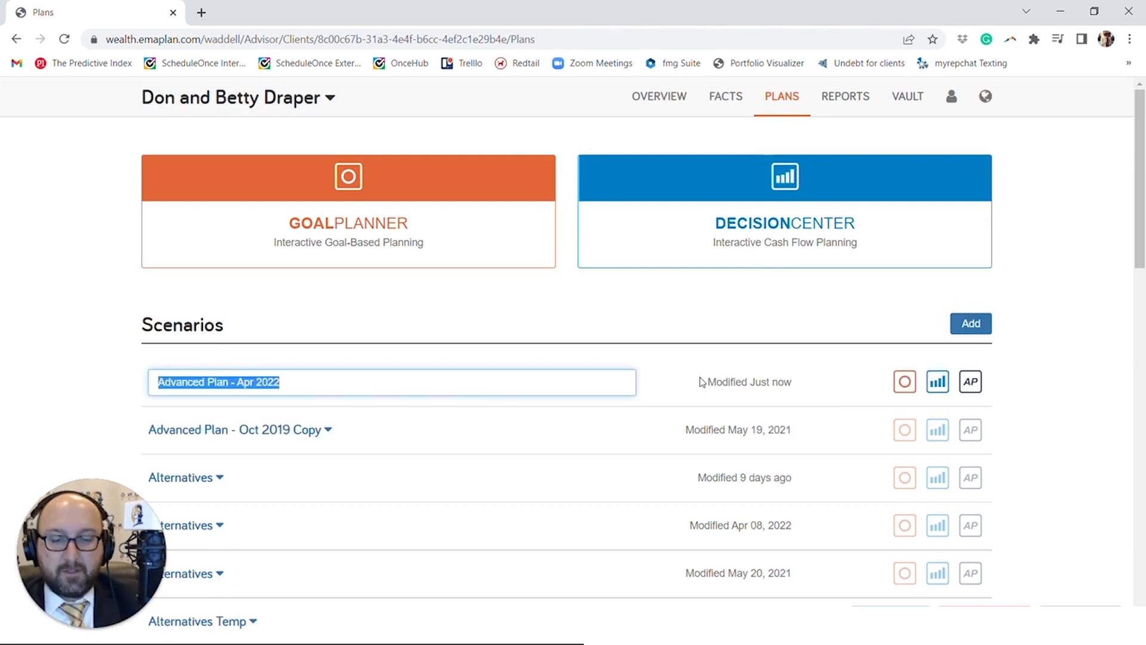
pyautogui.write('SPO')
pyautogui.press('BackSpace')
pyautogui.write('IA')
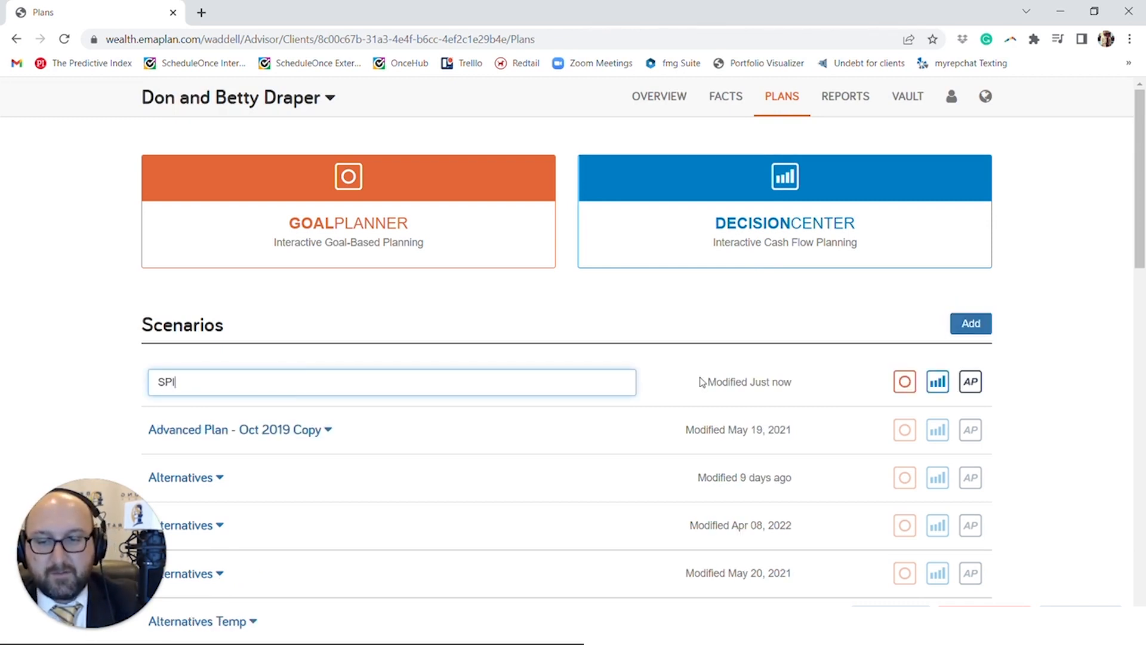
pyautogui.click(706, 333)
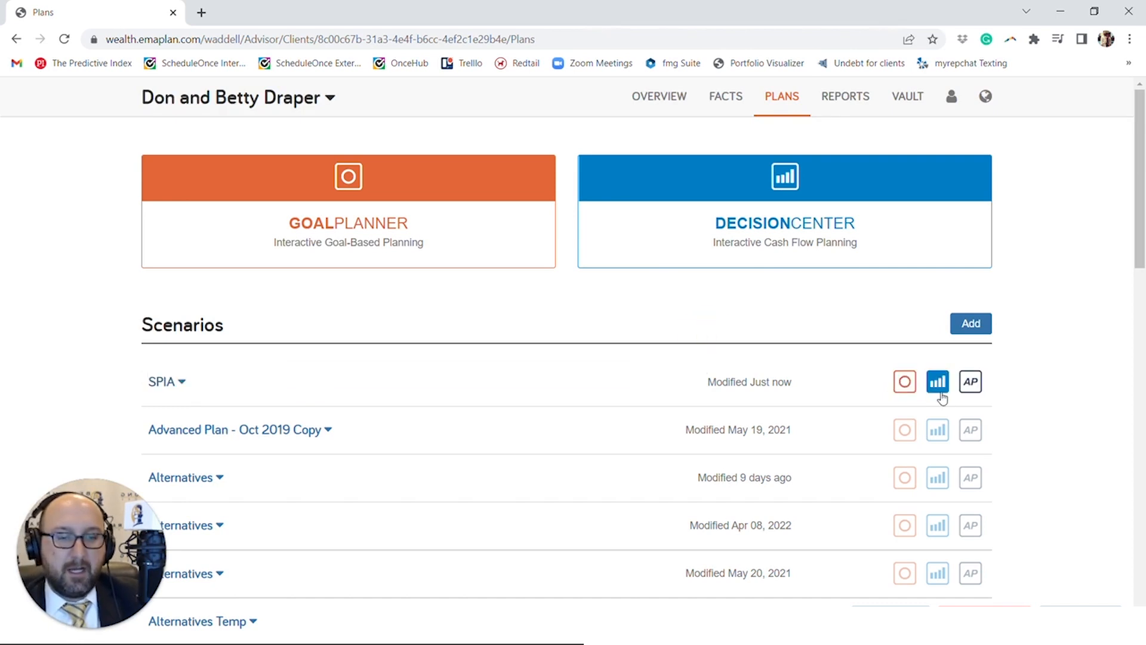
# - Open the SPIA scenario in Advanced Planning and add a new Investment fact of type Annuity
pyautogui.click(972, 386)
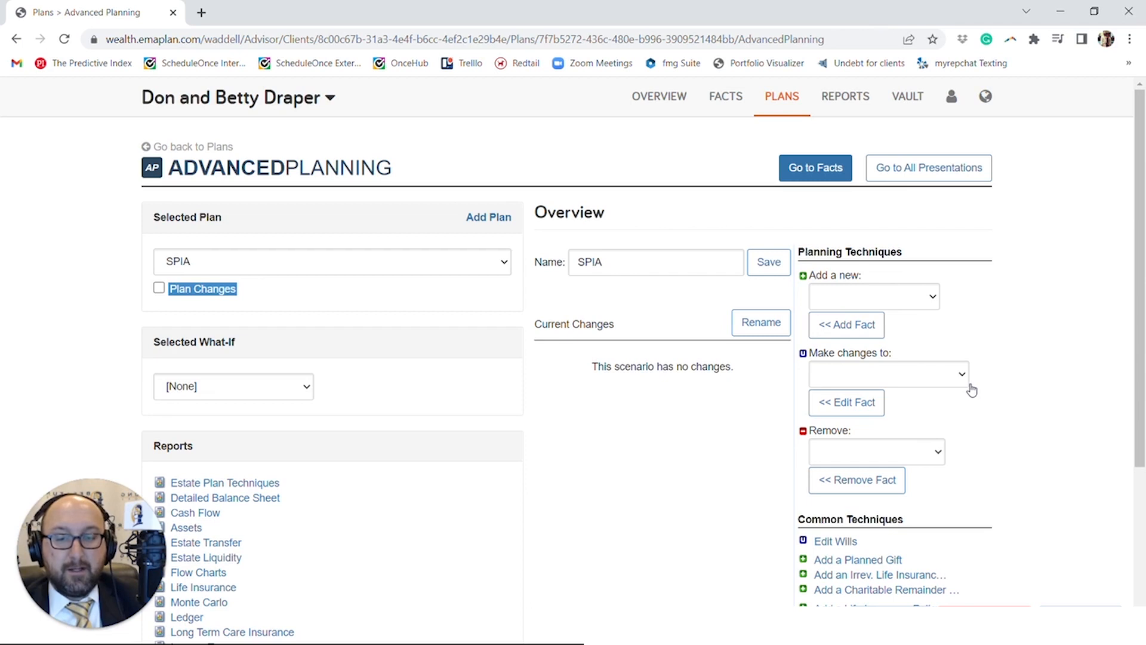
pyautogui.click(920, 299)
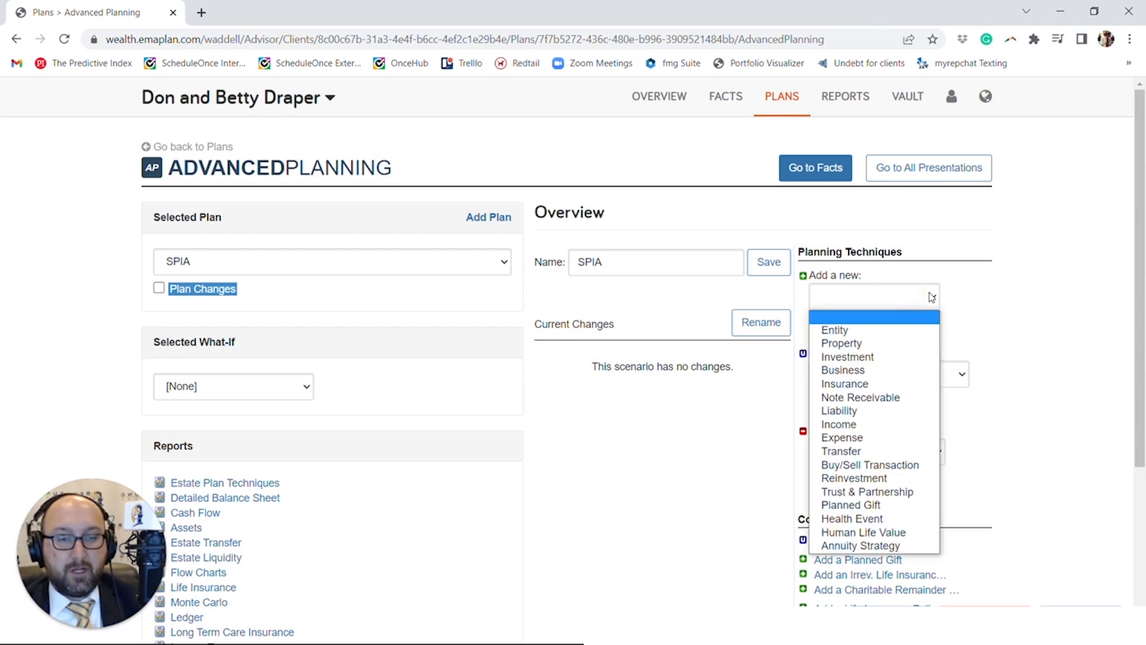
pyautogui.click(891, 358)
pyautogui.click(898, 325)
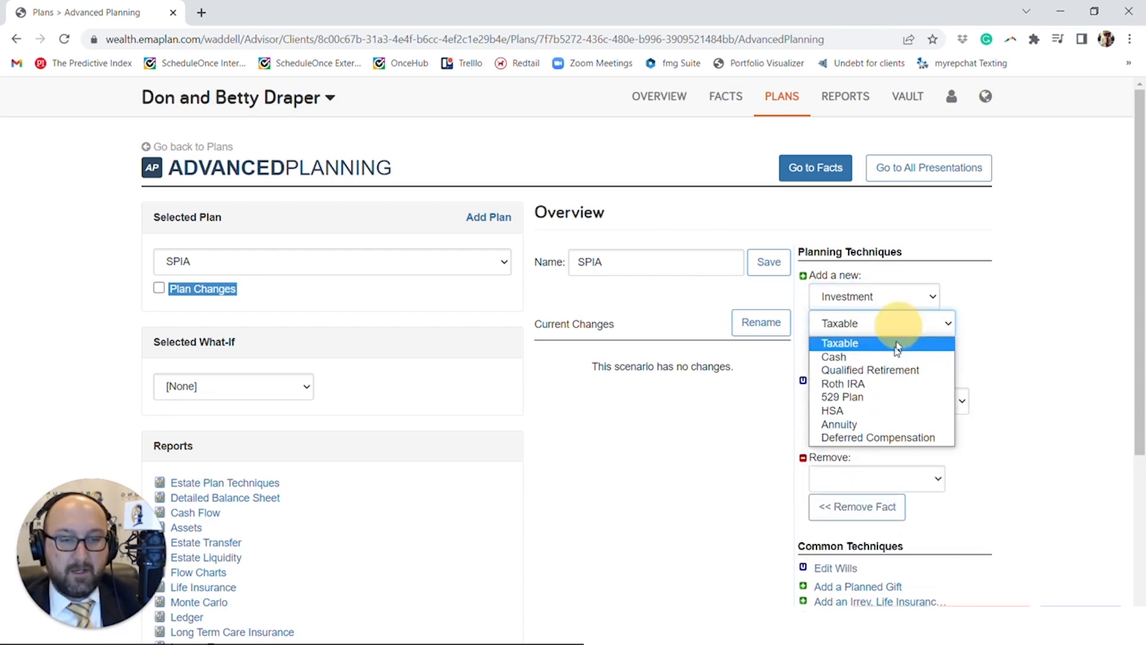
pyautogui.click(890, 424)
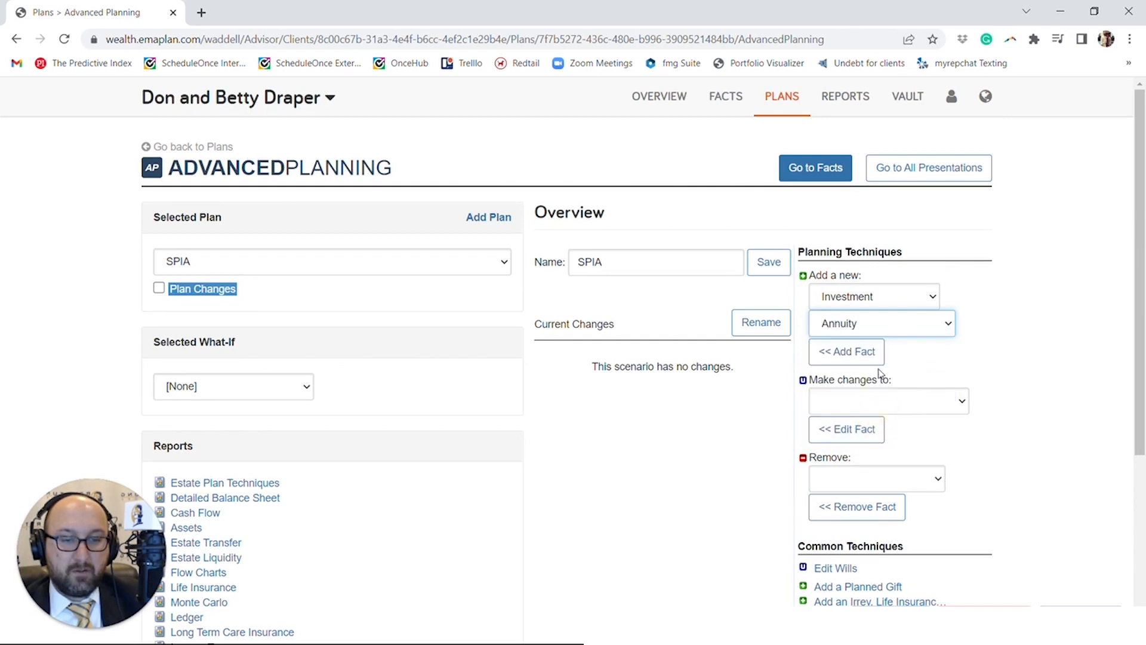
pyautogui.click(869, 351)
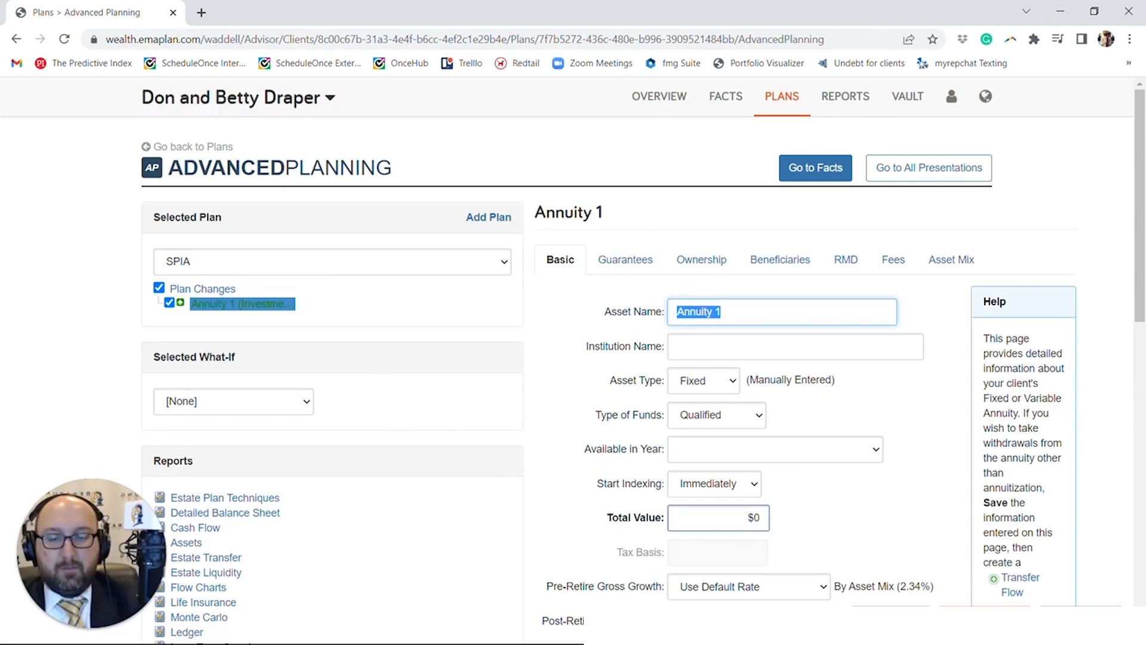
# - Name the annuity asset SPIA and make the husband its sole owner
pyautogui.write('SPIA')
pyautogui.scroll(-1, 757, 331)
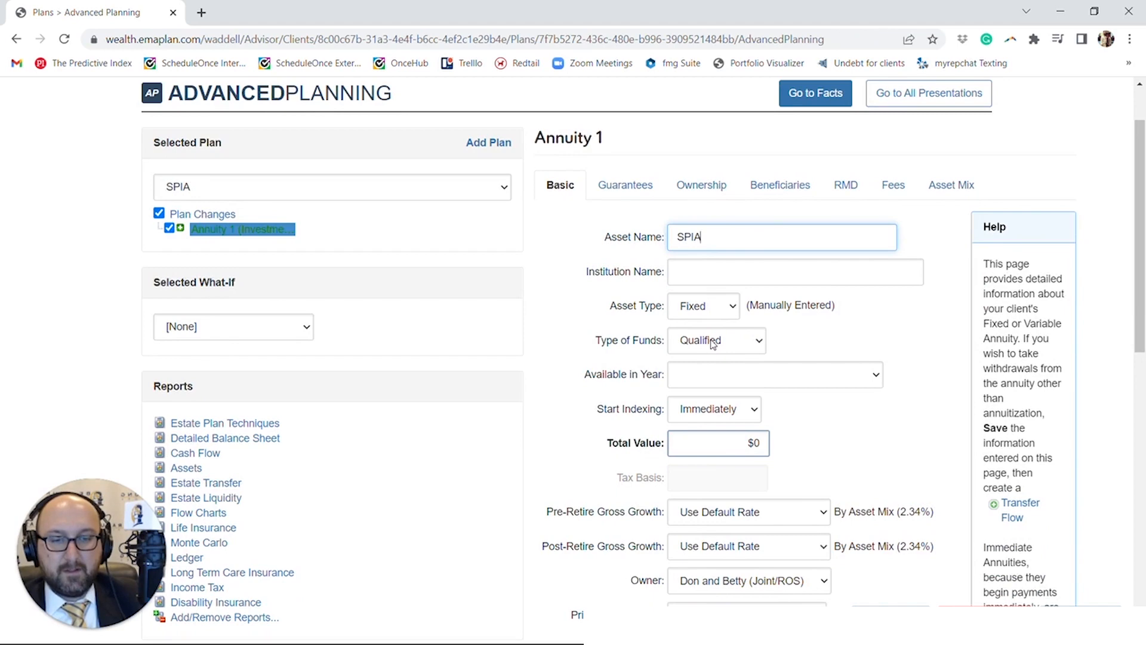
pyautogui.moveTo(712, 344)
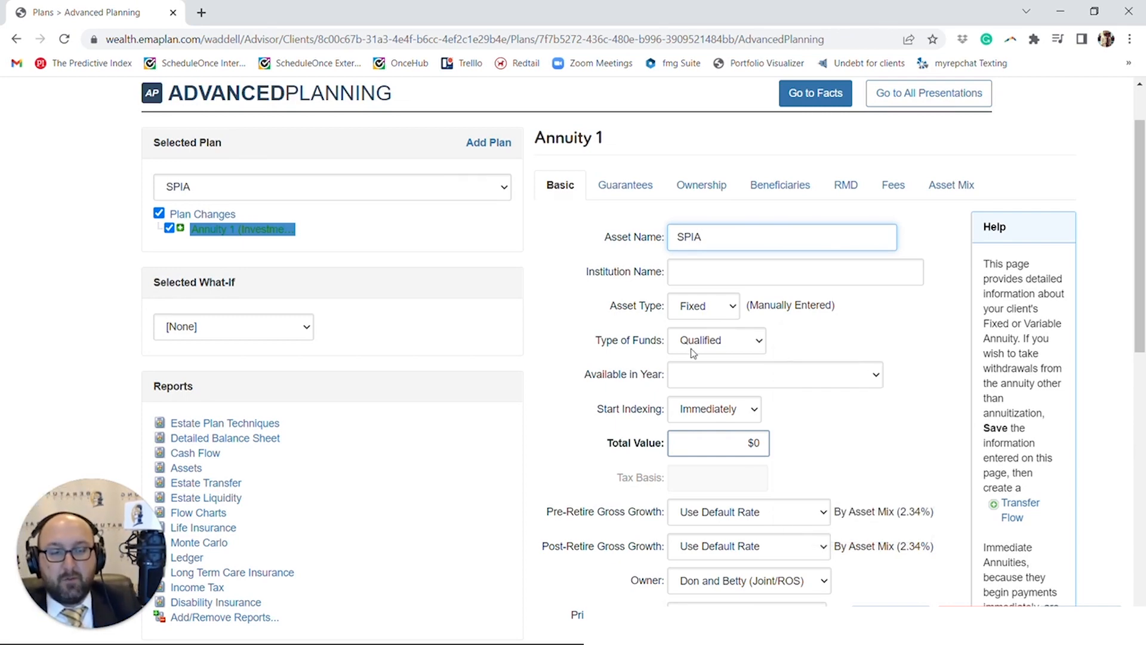
pyautogui.scroll(-1, 693, 352)
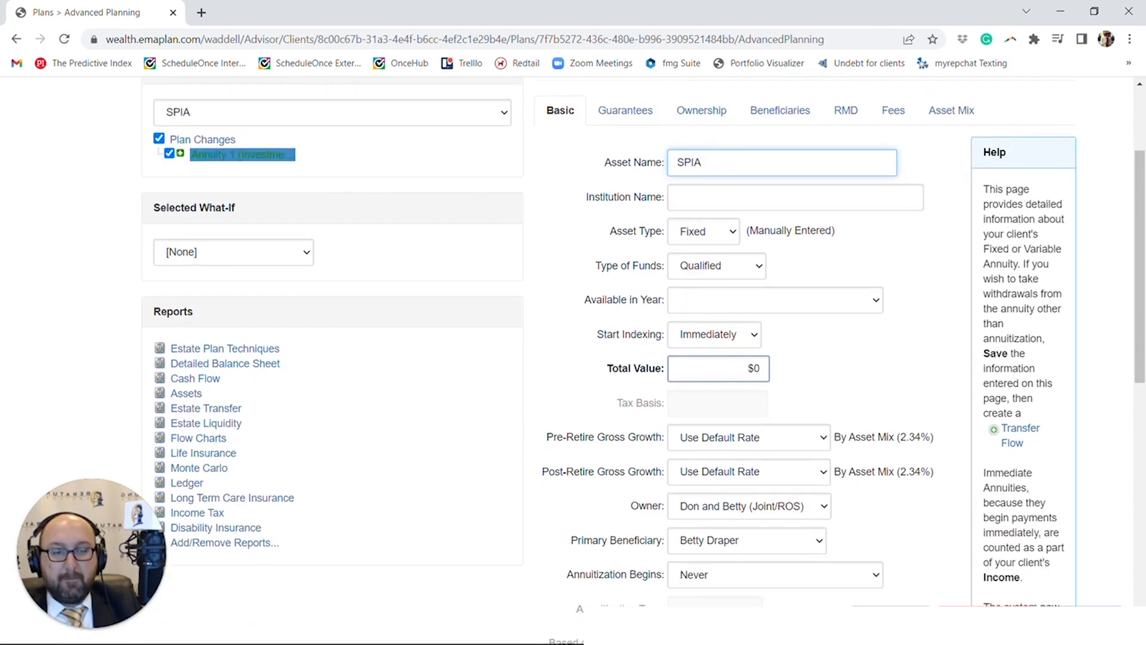
pyautogui.scroll(-1, 699, 374)
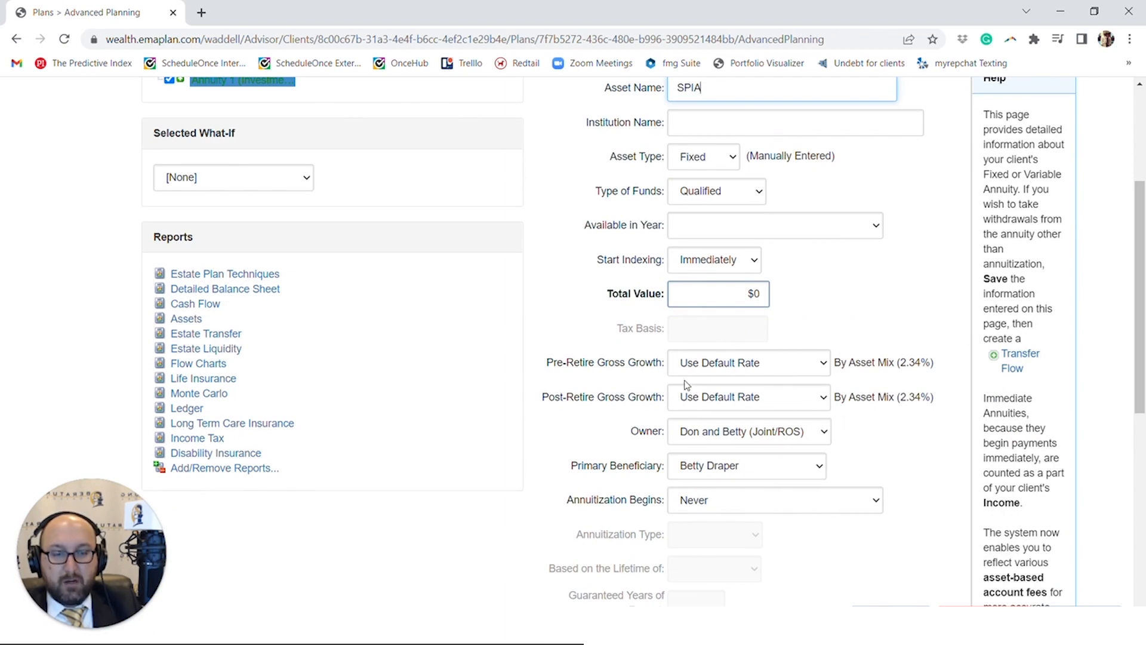
pyautogui.scroll(-1, 690, 382)
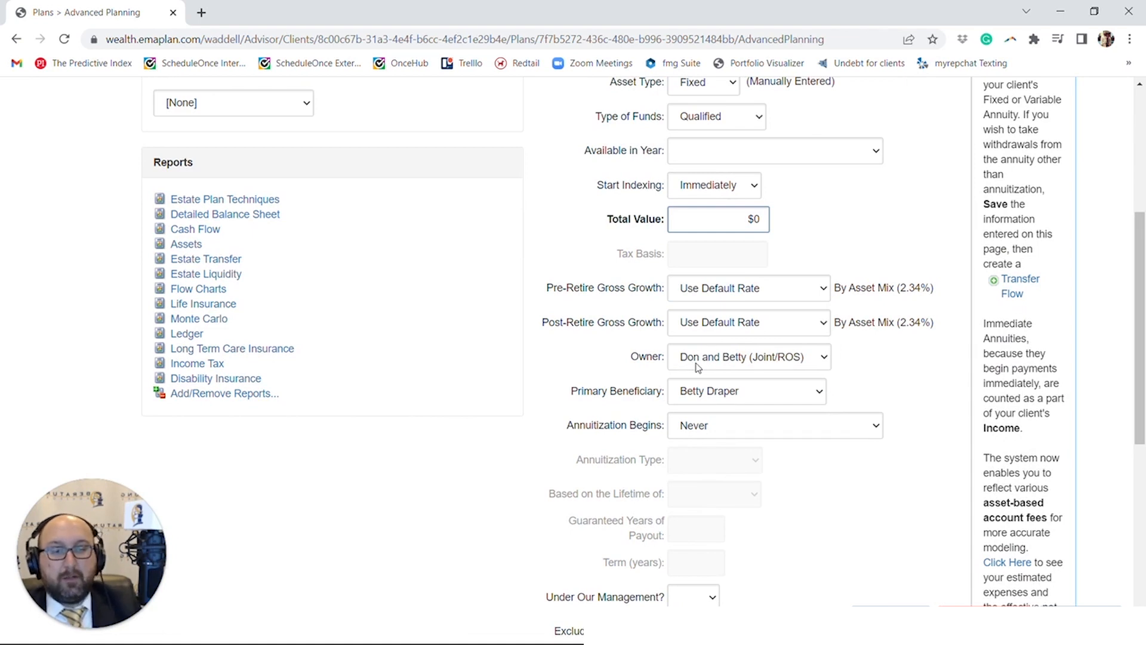
pyautogui.click(698, 367)
pyautogui.click(695, 395)
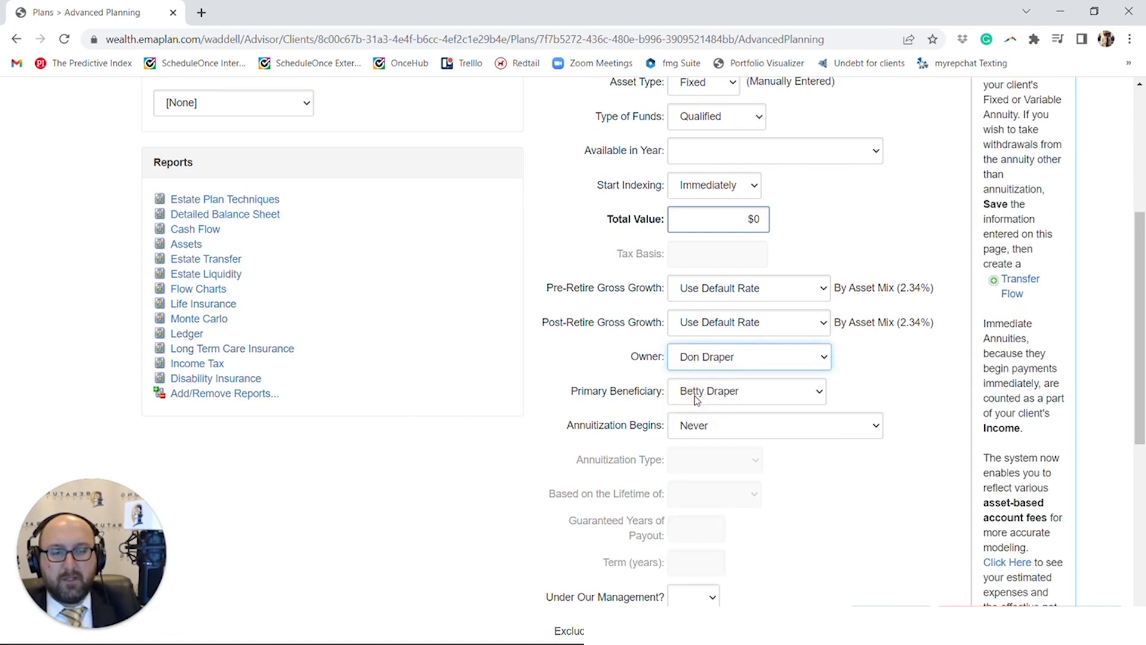
# - Start the annuitization at the owner's retirement (age 65 in 2029) and set the annuitization type to Life
pyautogui.scroll(4, 695, 427)
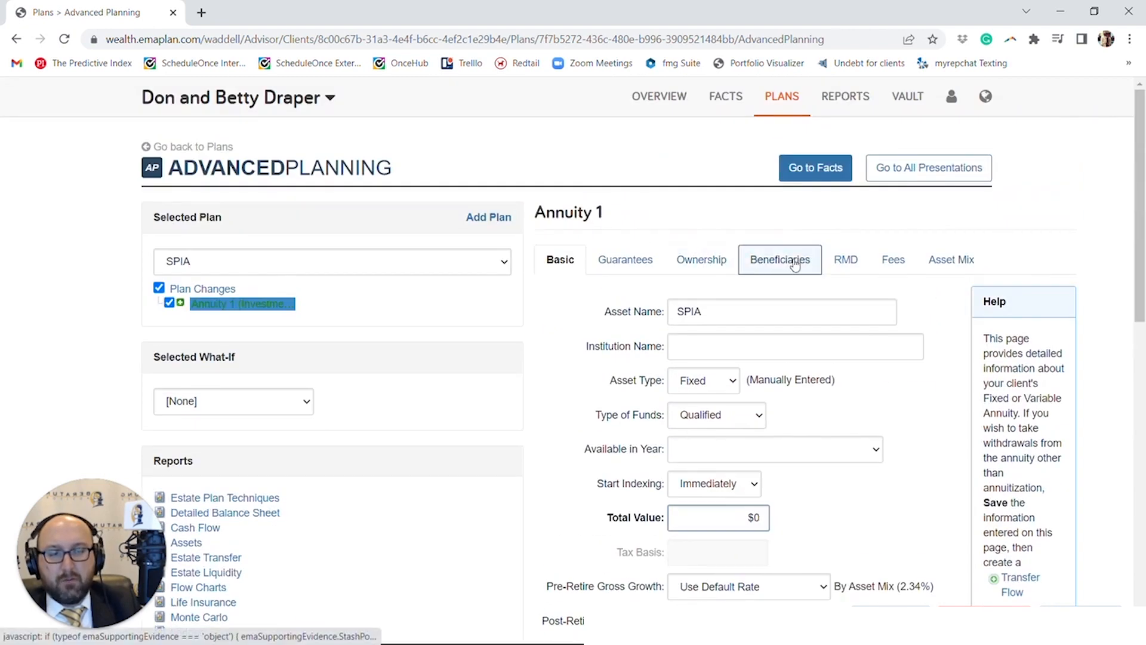
pyautogui.scroll(-5, 795, 265)
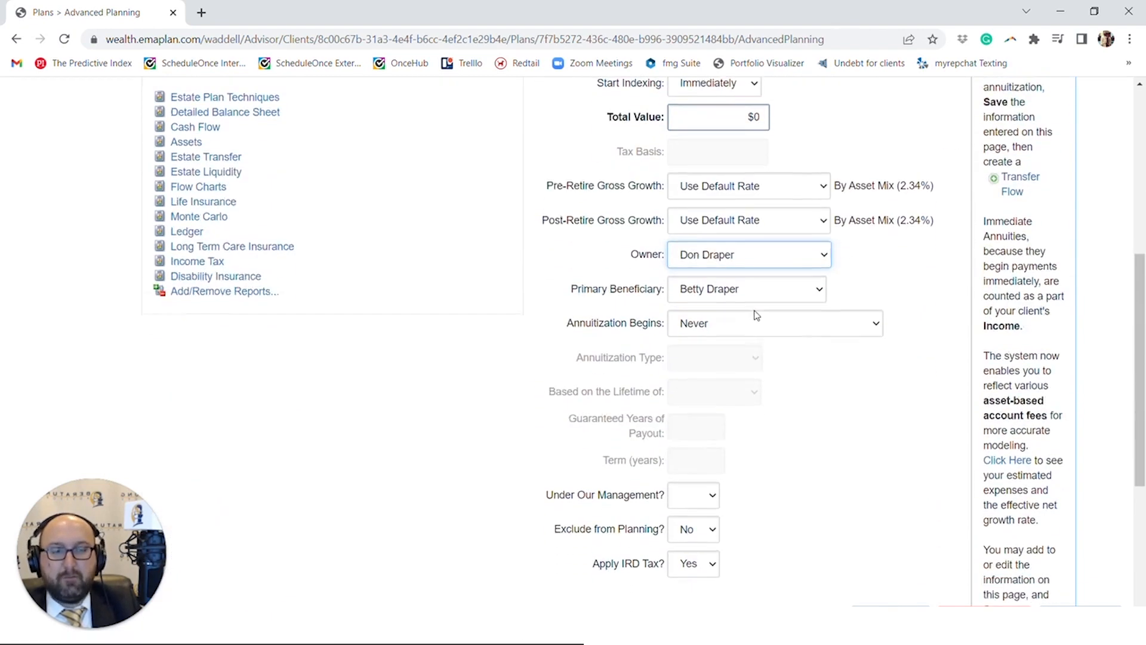
pyautogui.scroll(-1, 757, 315)
pyautogui.click(761, 280)
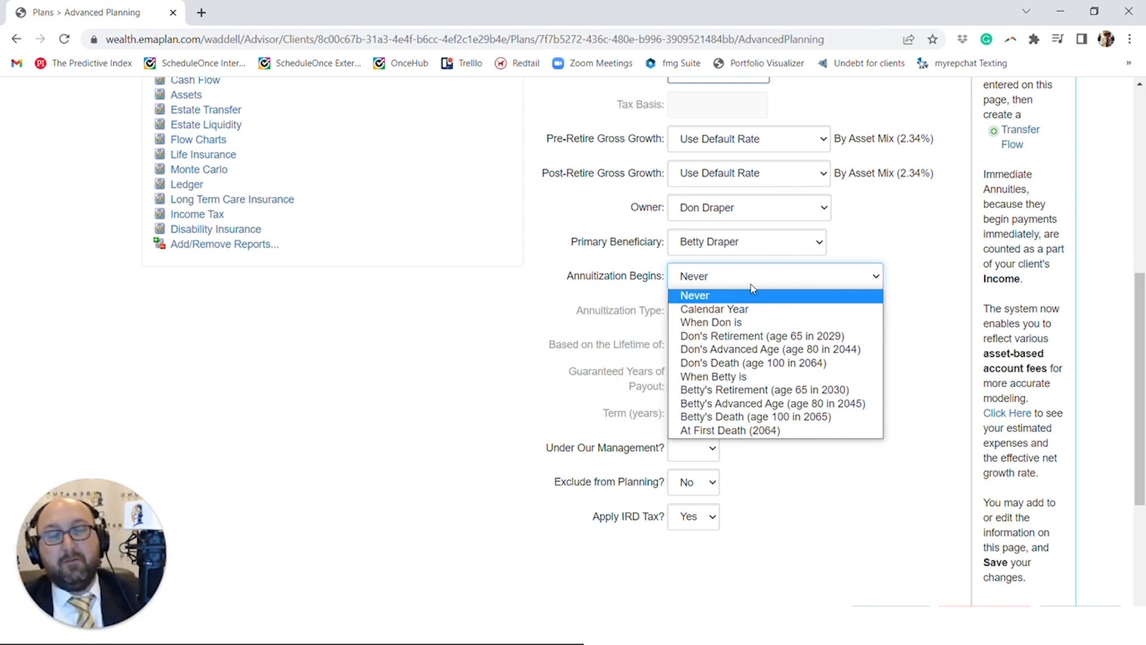
pyautogui.click(762, 338)
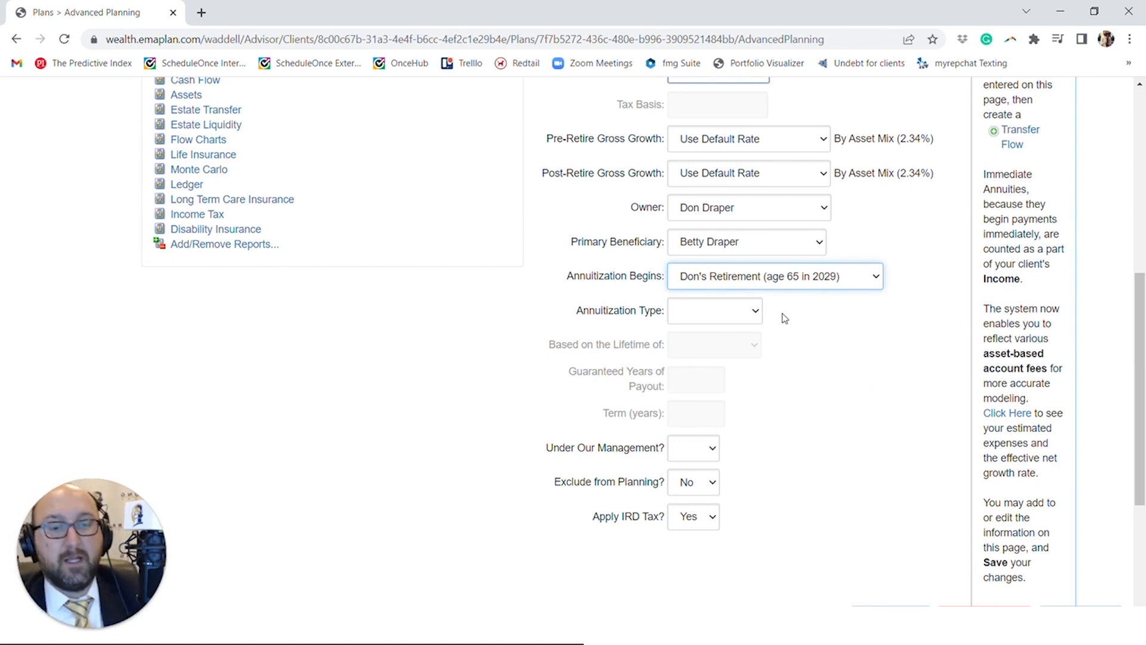
pyautogui.click(753, 313)
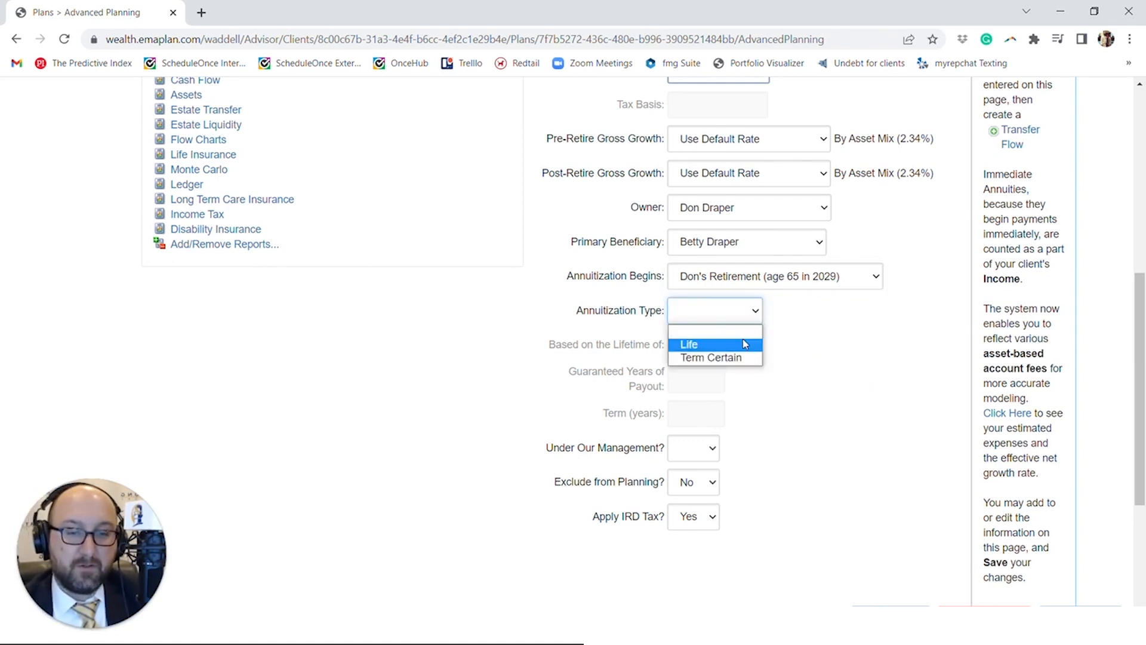
pyautogui.click(745, 344)
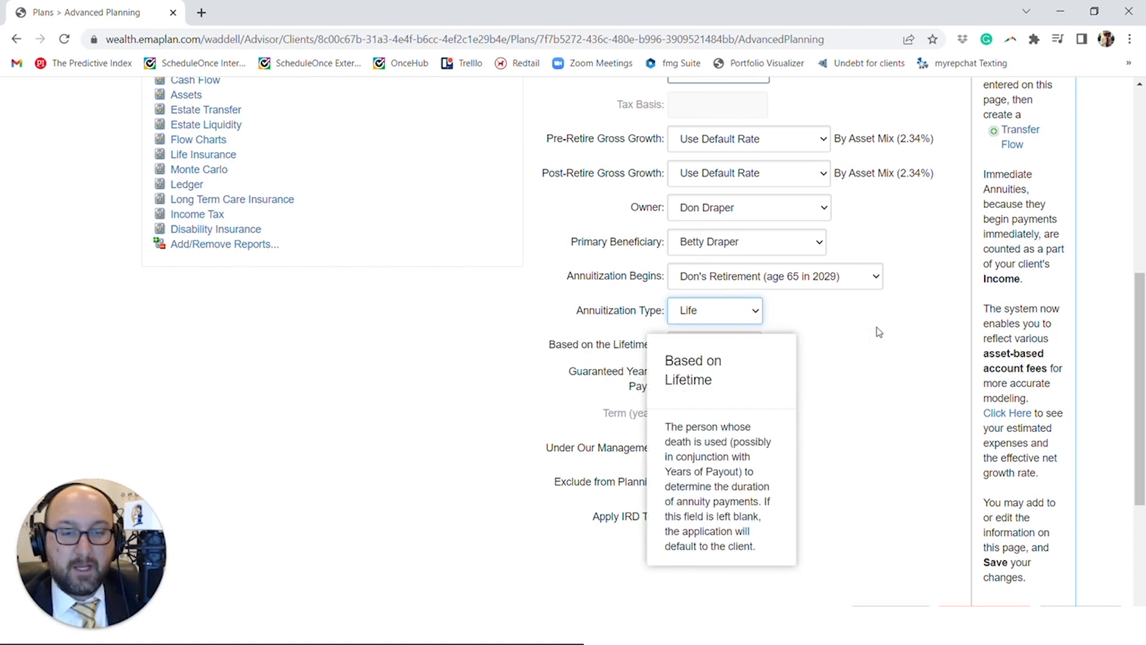
# - Base the annuity on the owner's lifetime with 20 guaranteed years of payout
pyautogui.click(752, 347)
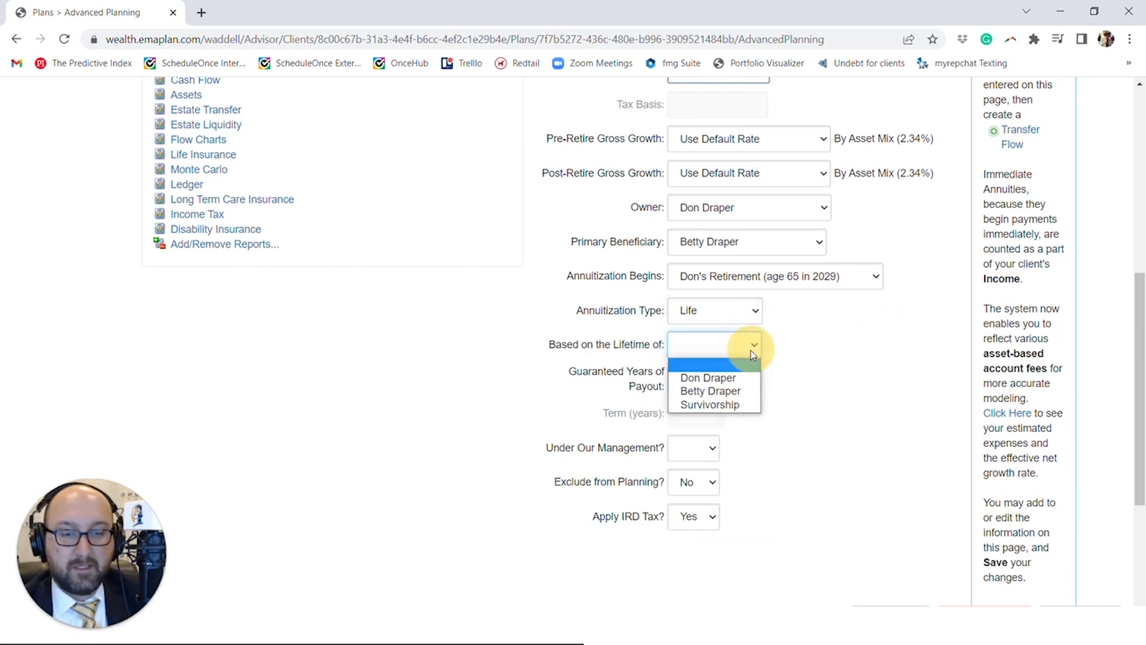
pyautogui.click(737, 378)
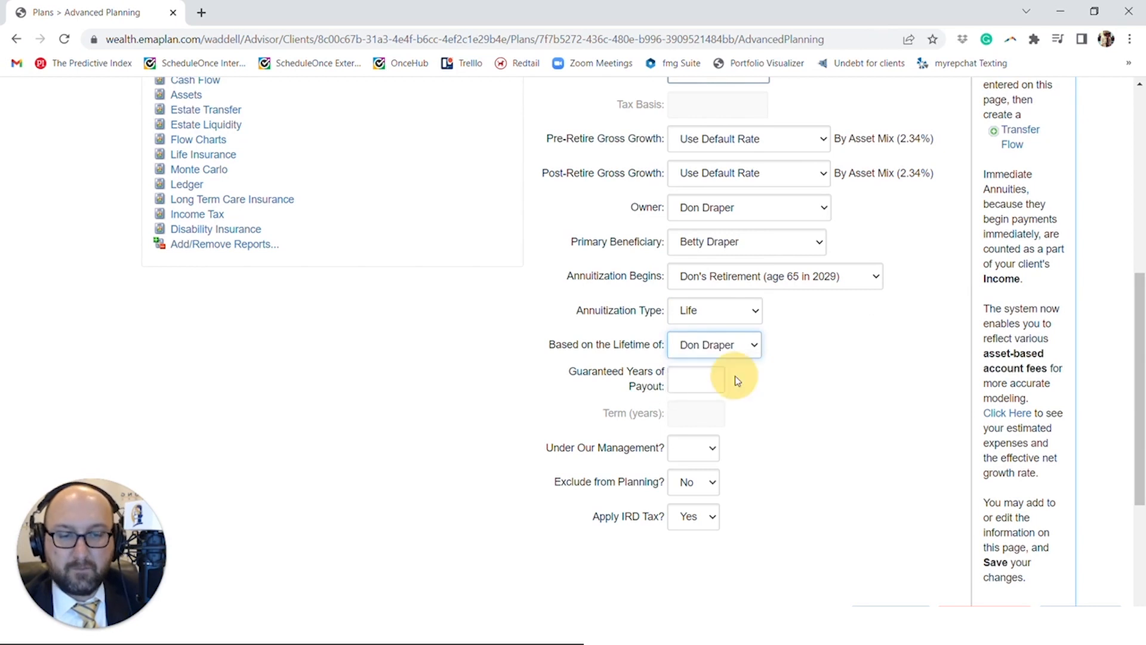
pyautogui.click(709, 378)
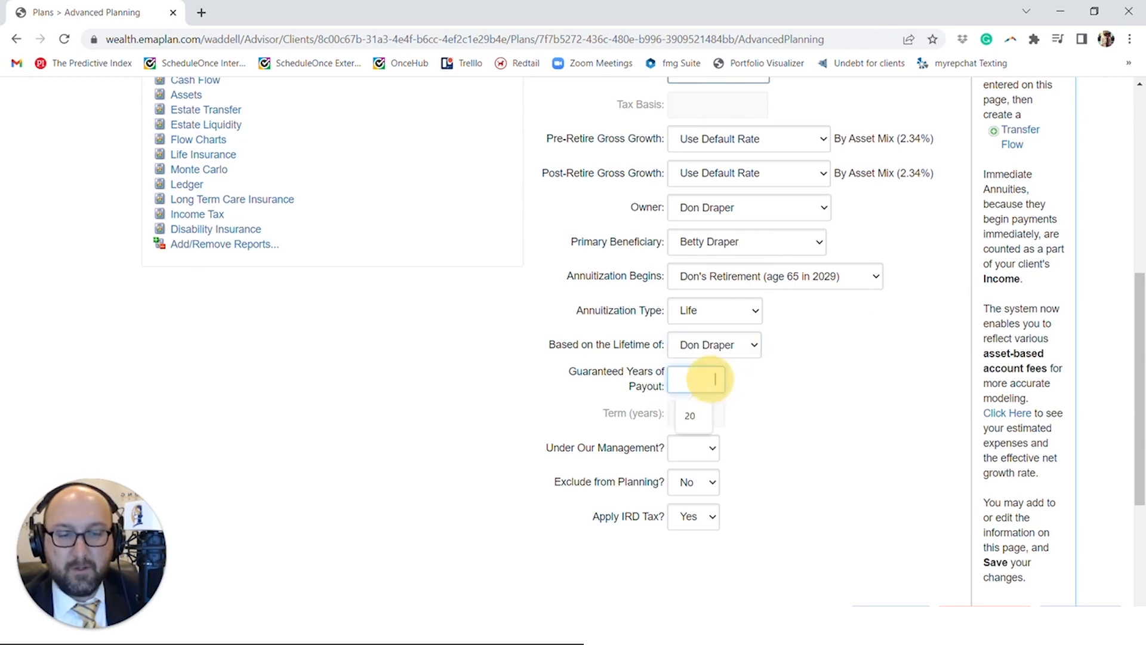
pyautogui.write('20')
pyautogui.click(803, 459)
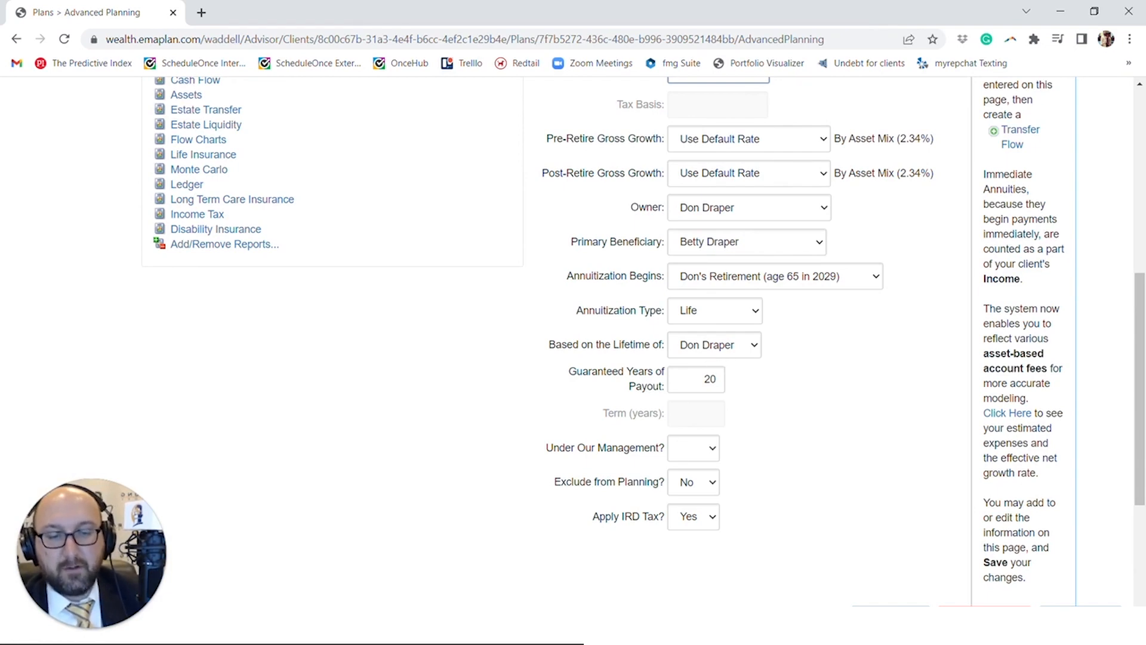
# - Apply the annuity's guarantees to both withdrawals and income and specify them as Future Base Value
pyautogui.scroll(5, 656, 347)
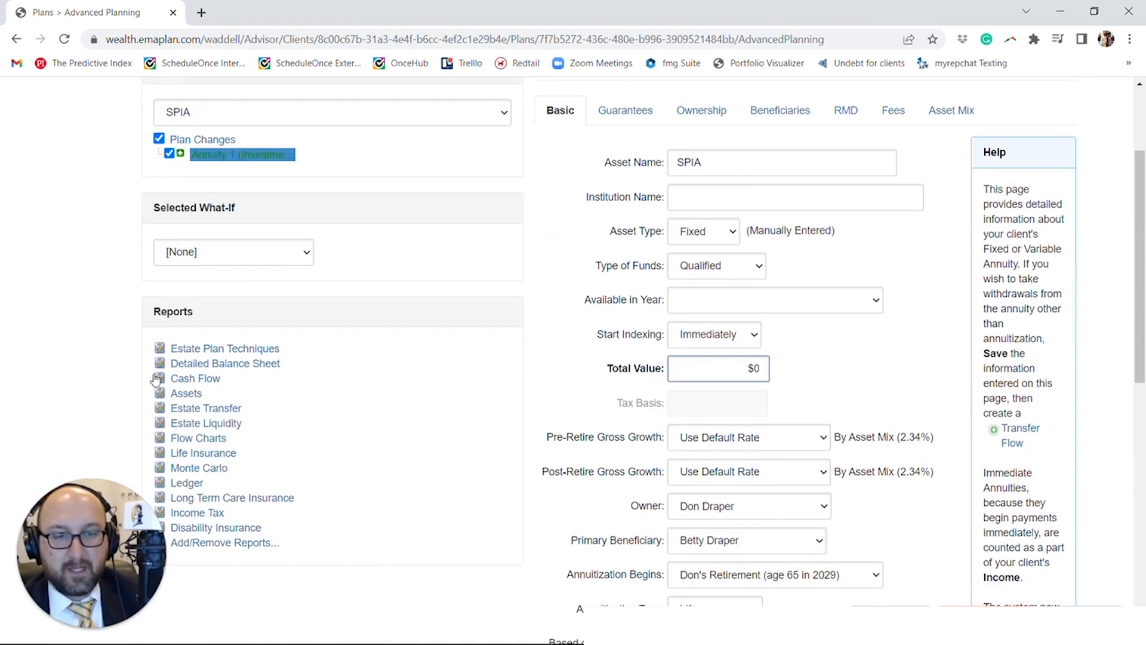
pyautogui.click(663, 117)
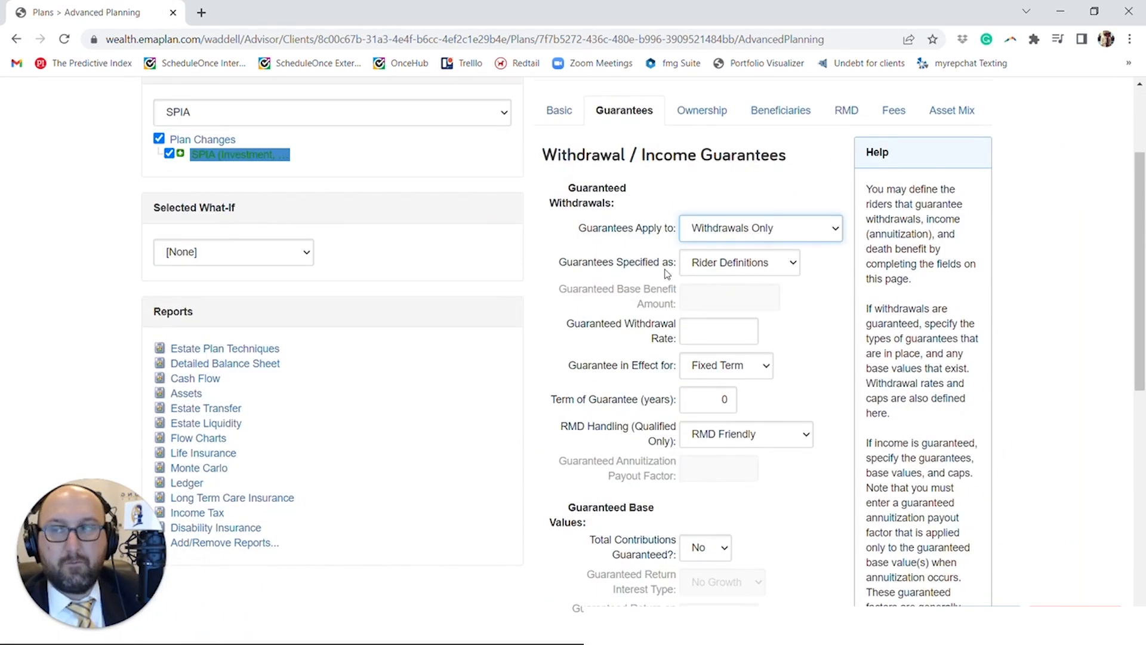
pyautogui.click(762, 224)
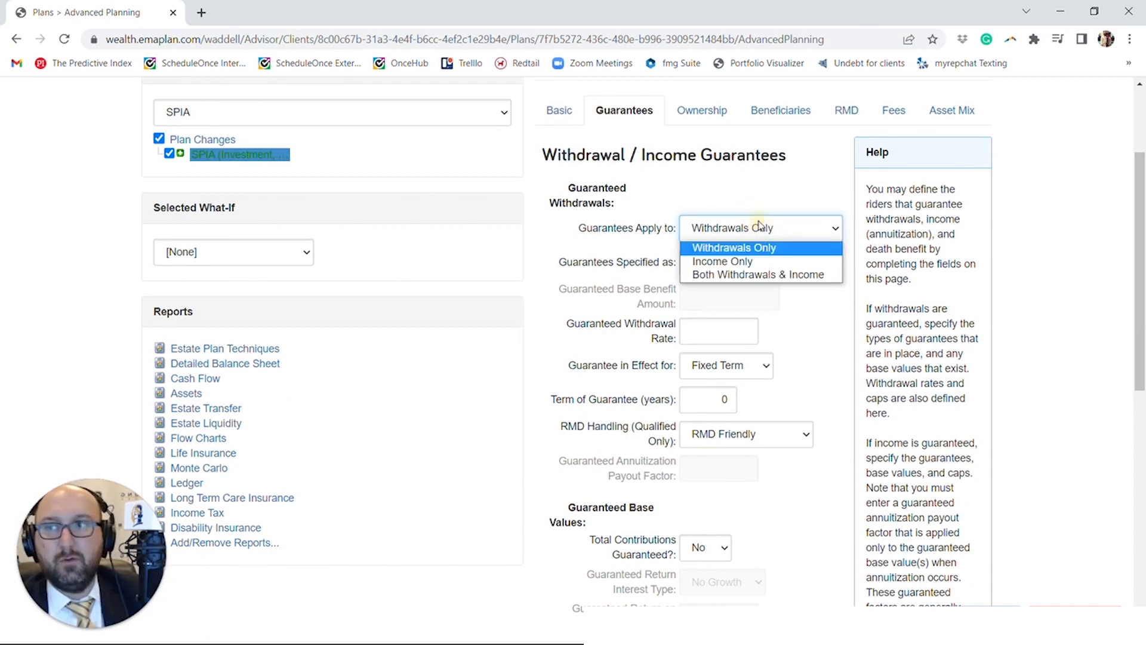
pyautogui.click(735, 274)
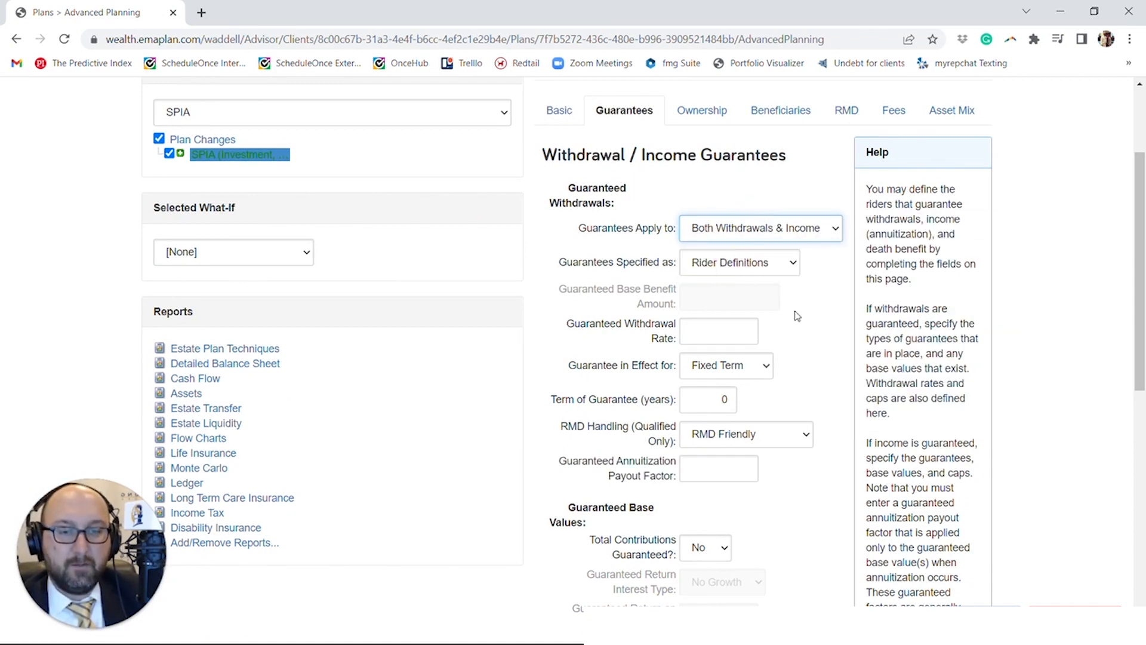
pyautogui.click(764, 266)
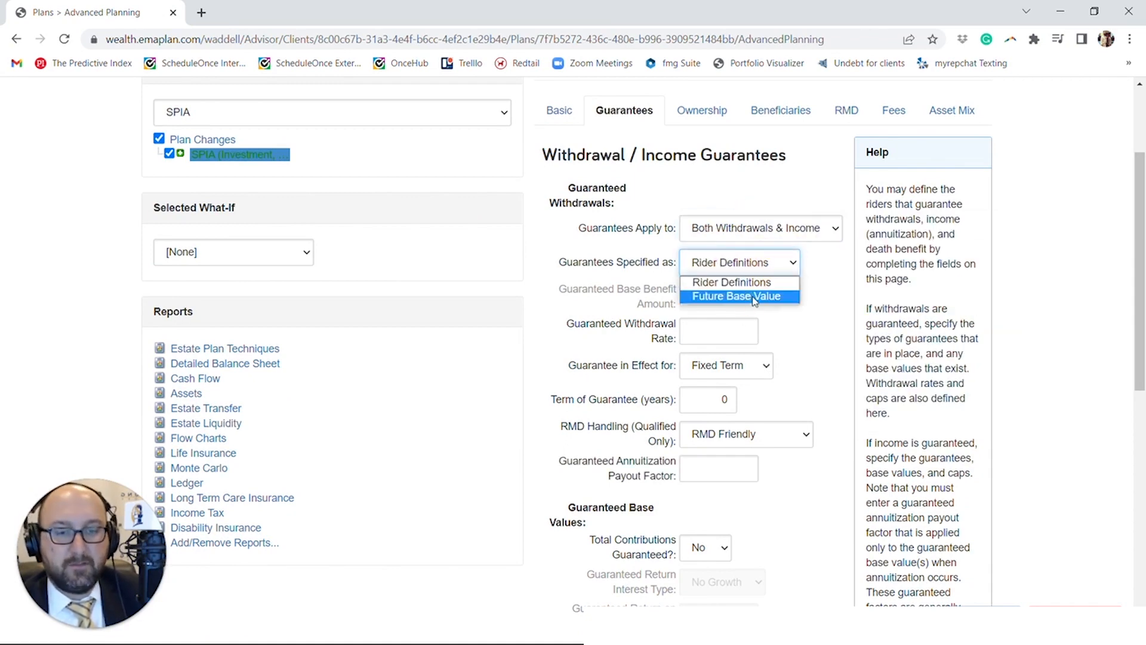
pyautogui.click(754, 295)
pyautogui.click(814, 329)
# - Set the annuity's withdrawal guarantee to be in effect for the husband instead of a fixed term
pyautogui.scroll(-1, 776, 329)
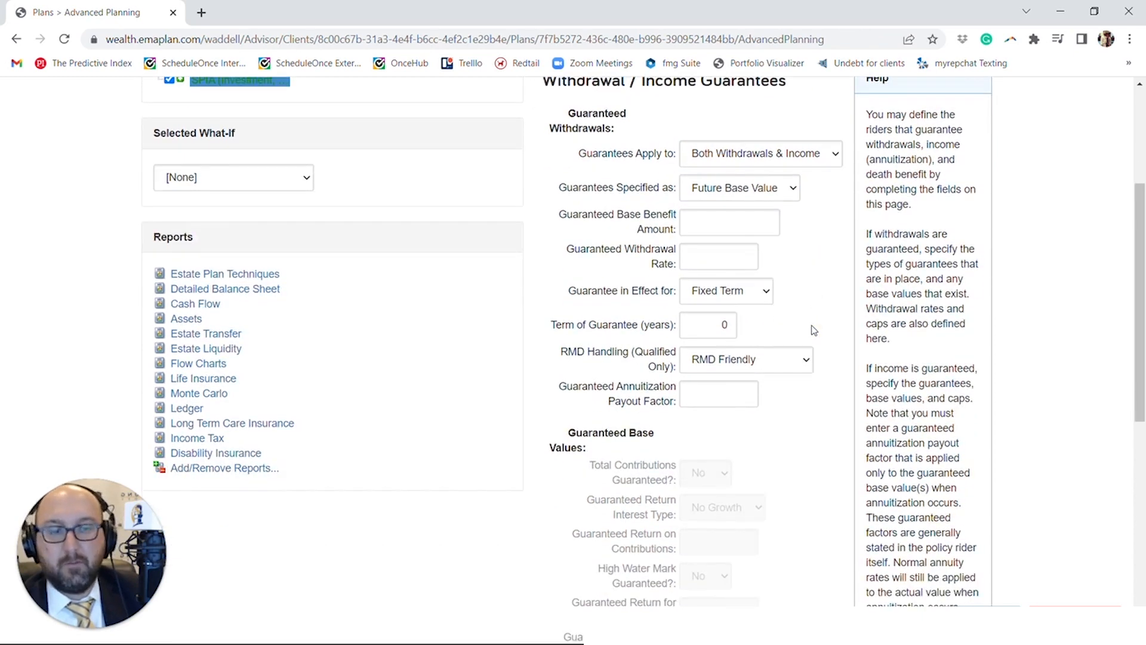
pyautogui.click(740, 298)
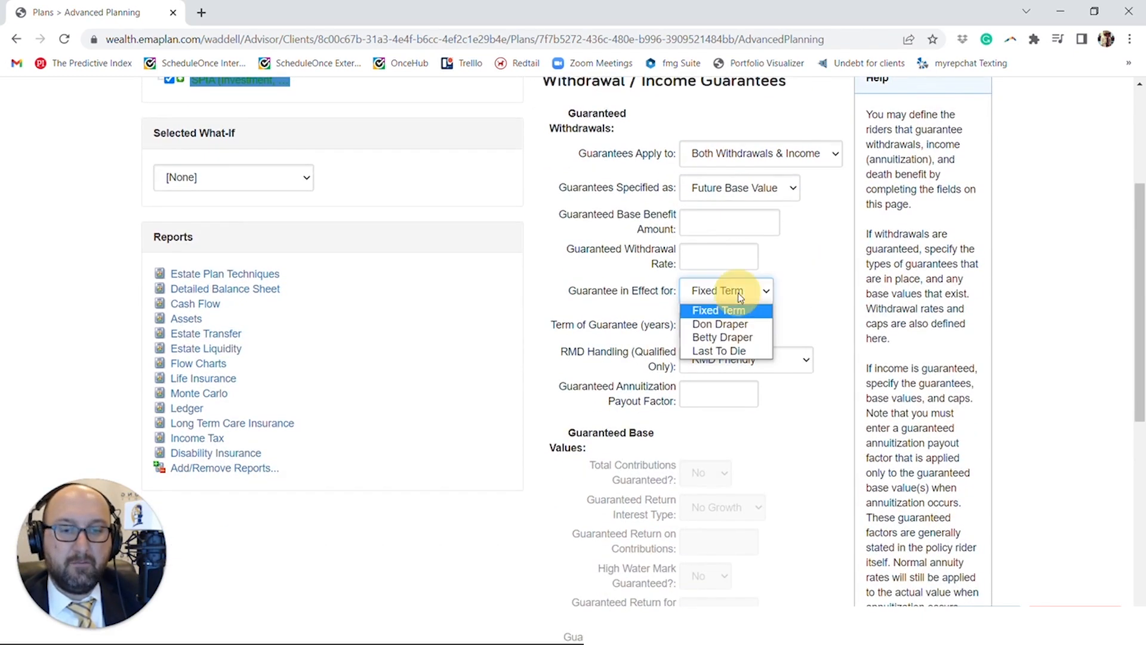
pyautogui.click(730, 324)
pyautogui.scroll(-1, 773, 325)
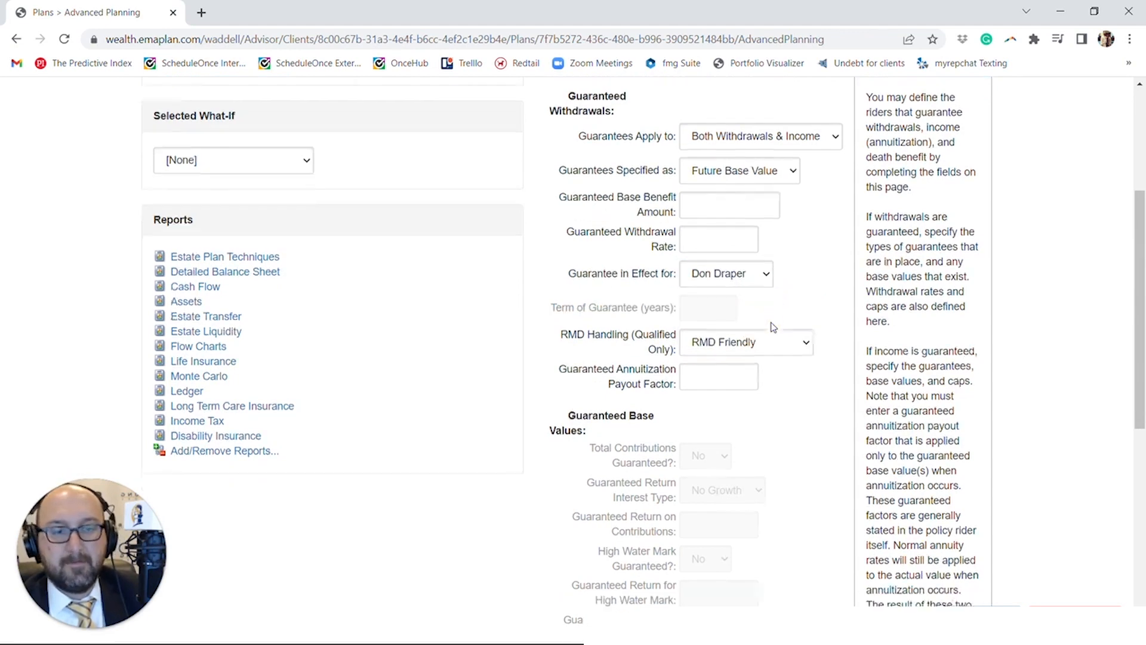
# - Set the guaranteed annuitization payout factor to 6.00% and save the annuity
pyautogui.click(720, 318)
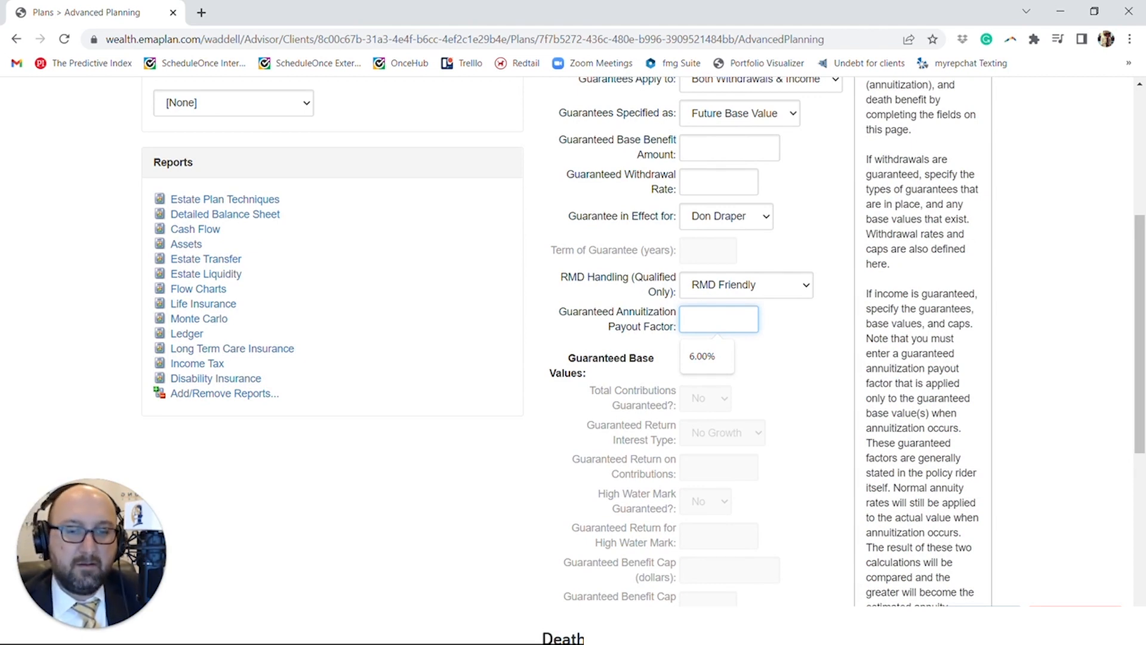
pyautogui.click(703, 357)
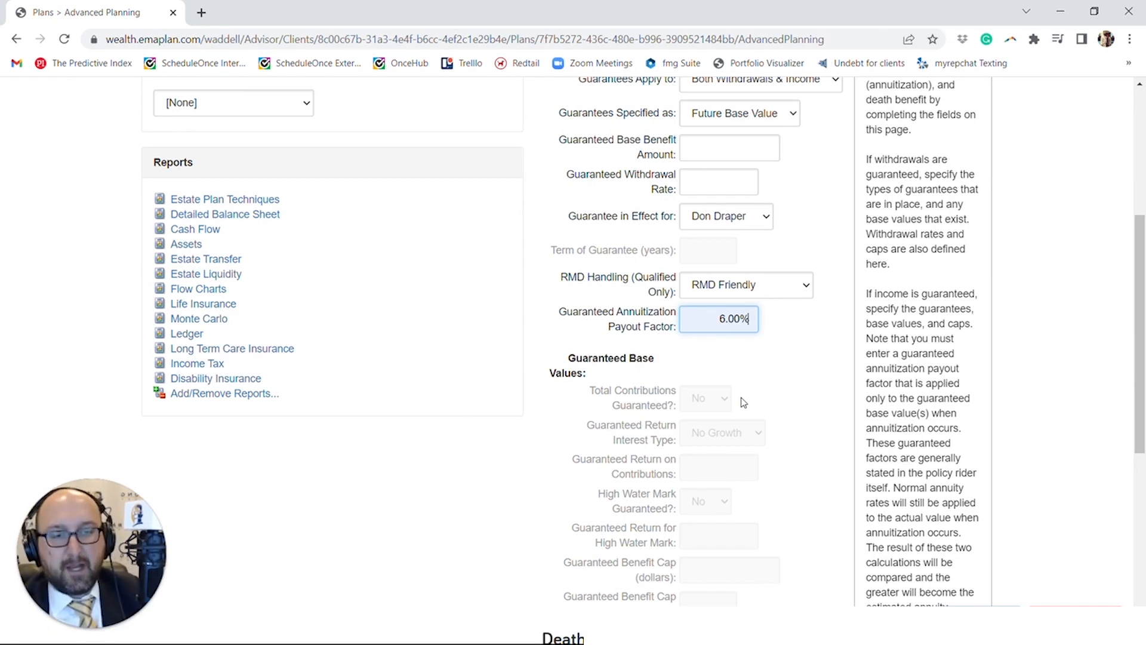
pyautogui.scroll(-5, 744, 402)
pyautogui.scroll(5, 756, 239)
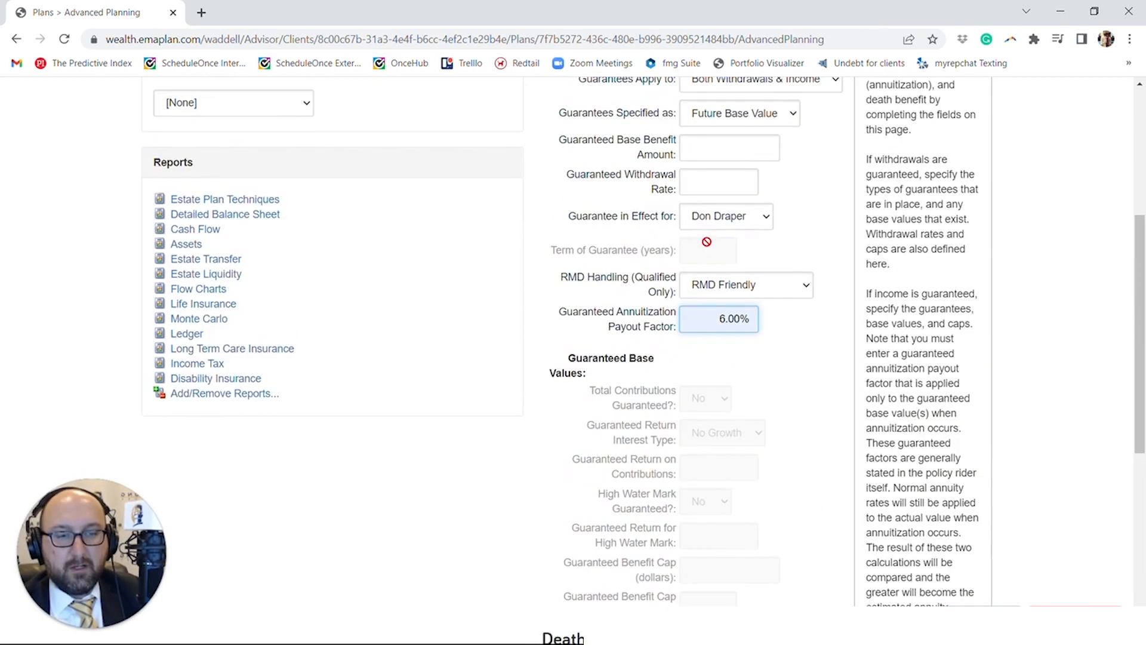
pyautogui.scroll(-7, 705, 327)
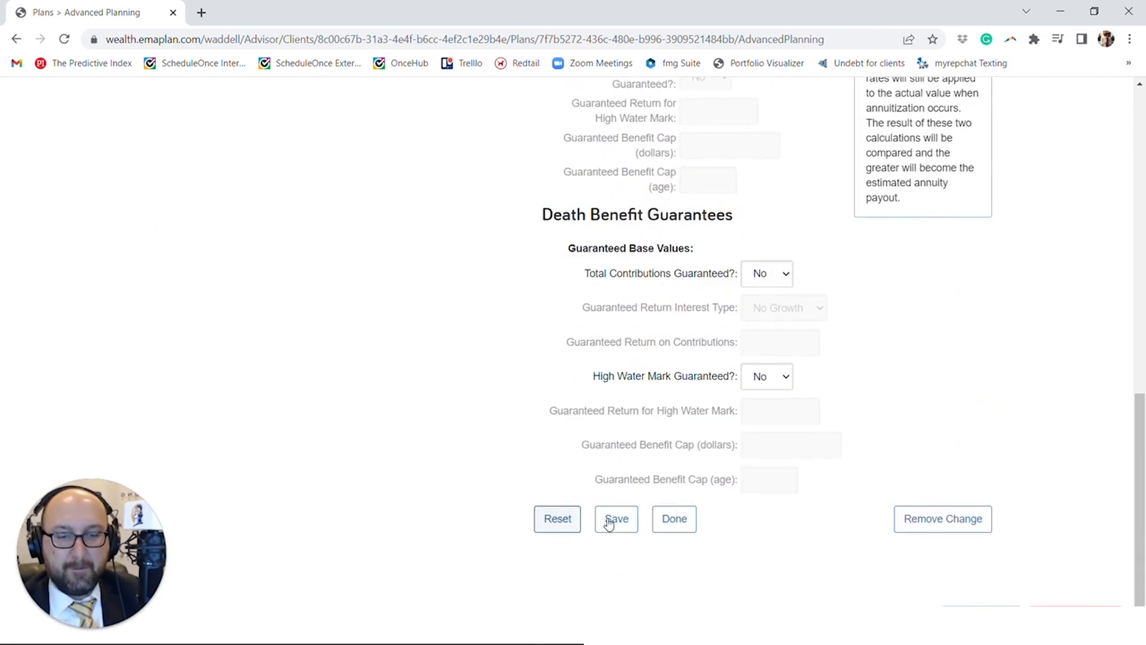
pyautogui.click(608, 523)
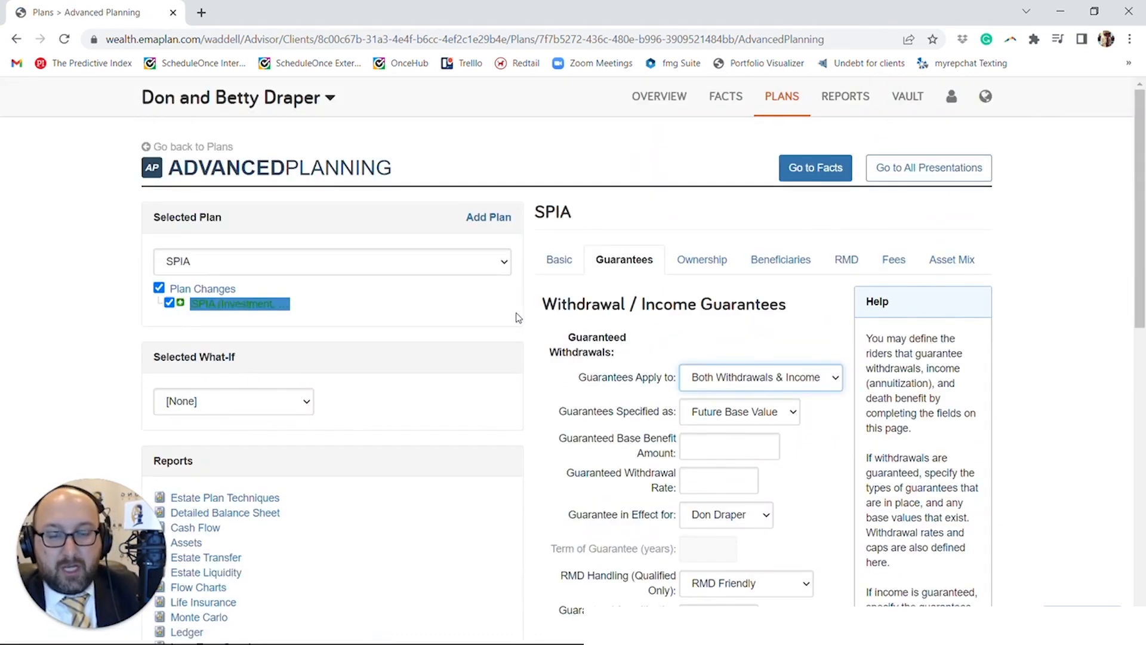
# - Rename the annuity entry in the scenario's plan changes as "1- SPIA"
pyautogui.click(208, 290)
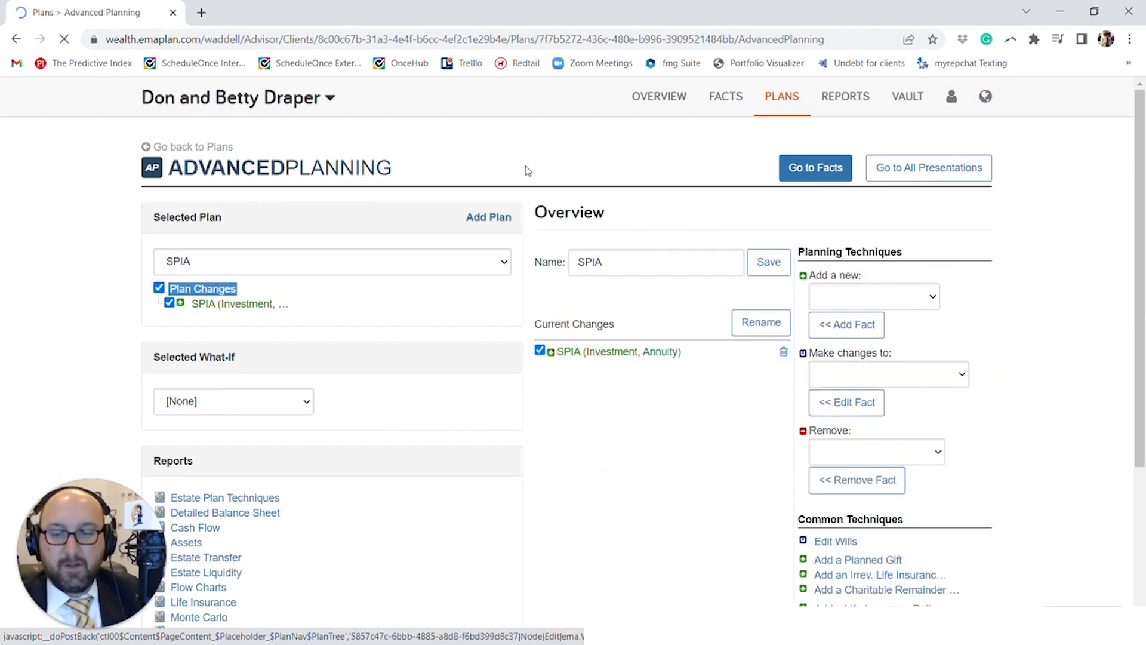
pyautogui.click(774, 320)
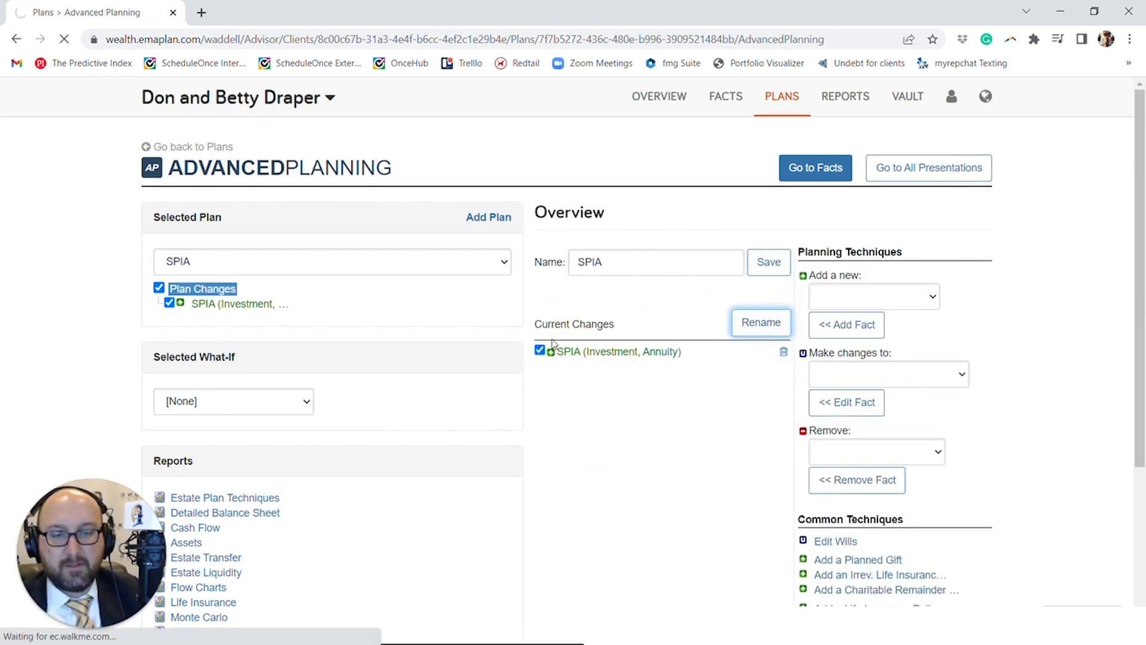
pyautogui.click(545, 361)
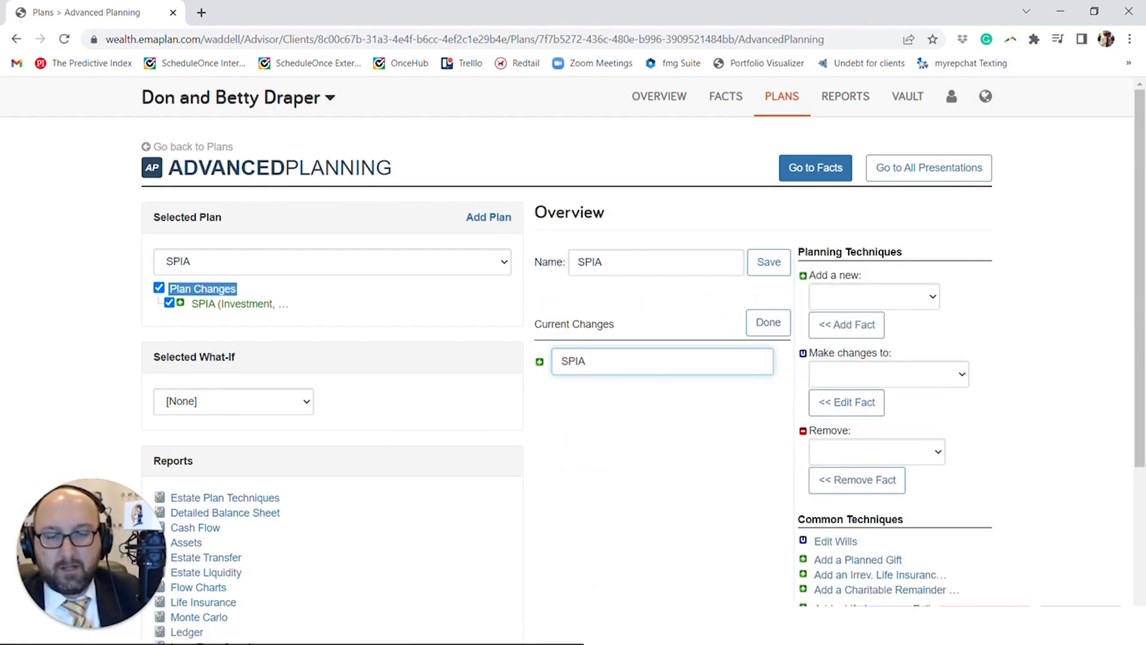
pyautogui.write('1-')
pyautogui.click(621, 419)
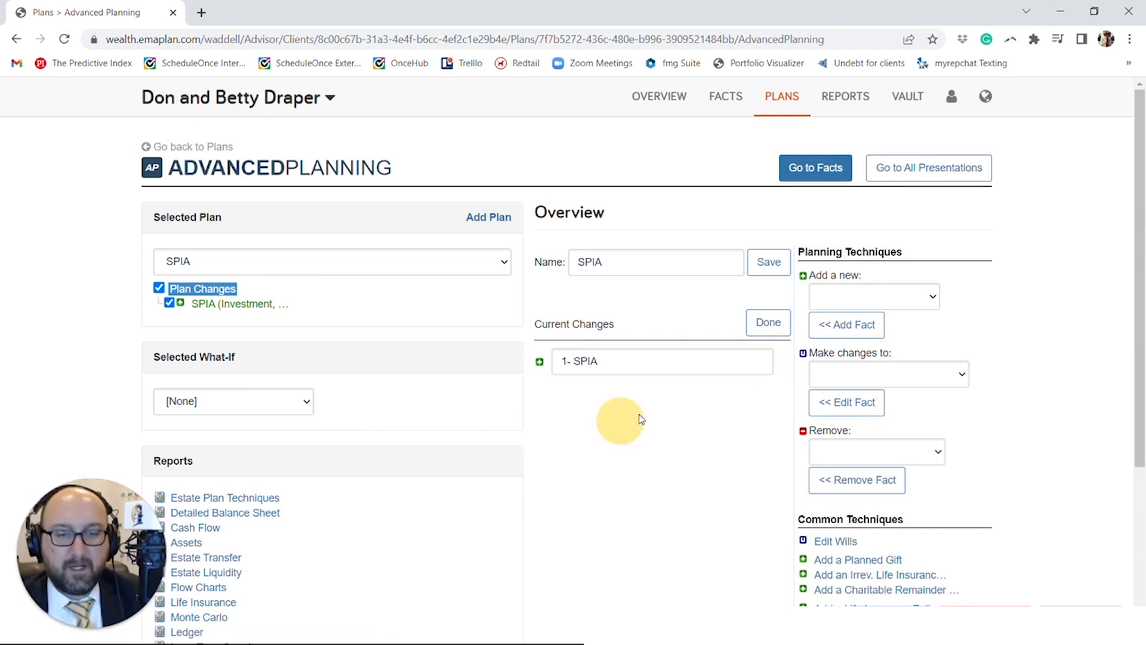
pyautogui.click(770, 335)
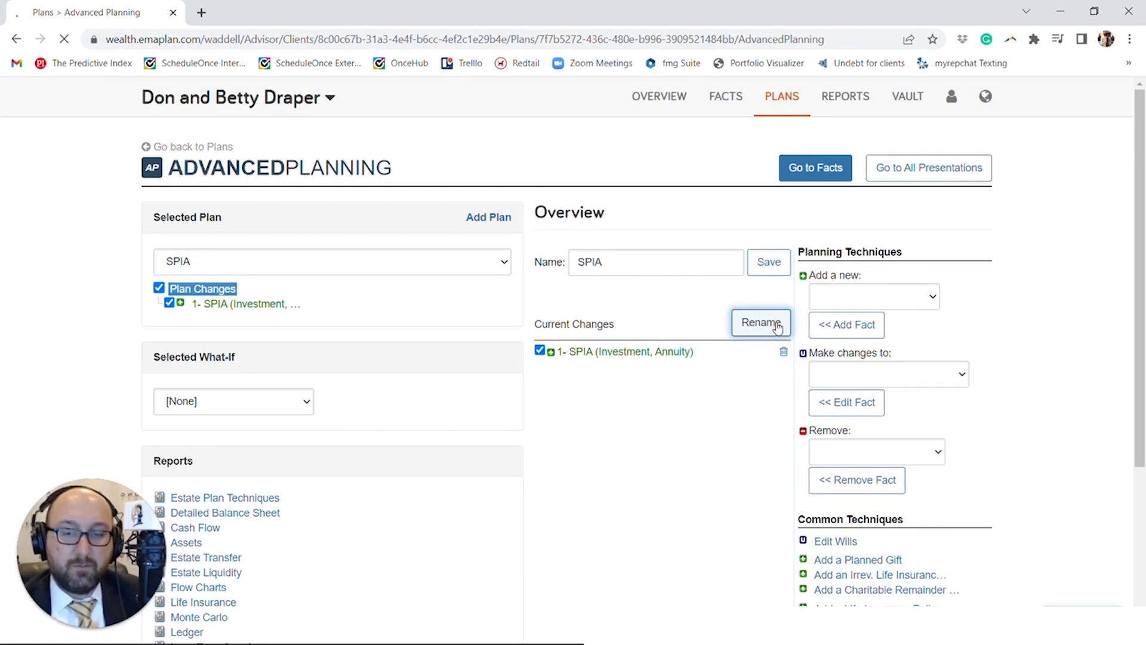
pyautogui.click(777, 325)
pyautogui.click(778, 326)
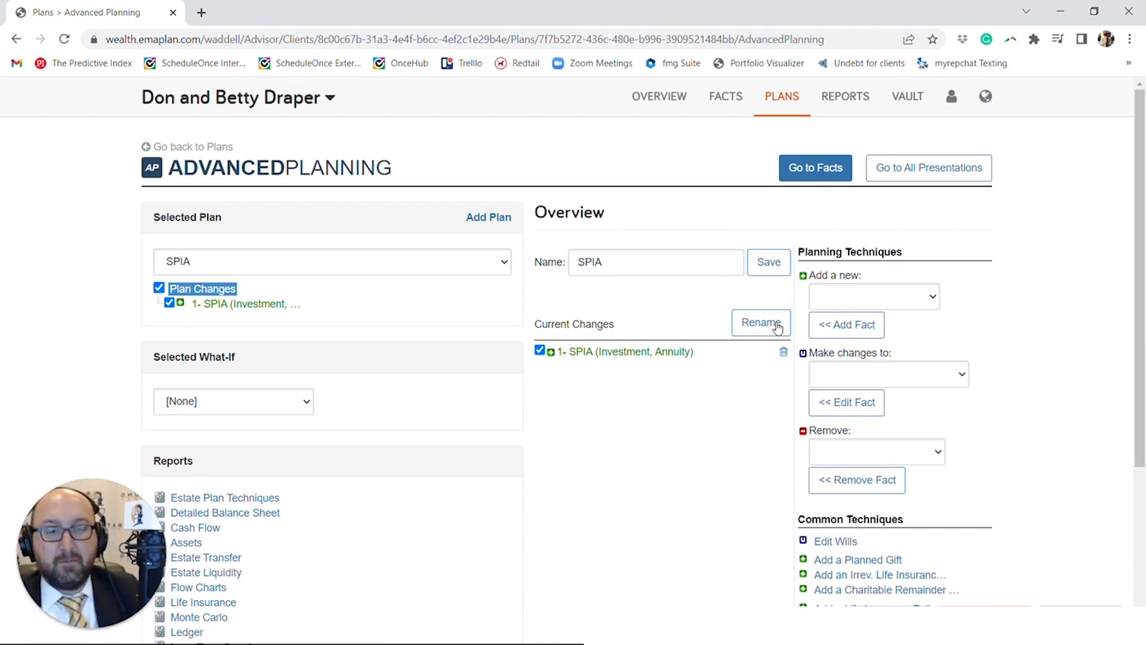
# - Add a new Transfer fact to the scenario and name it "Transfer to SPIA"
pyautogui.click(873, 299)
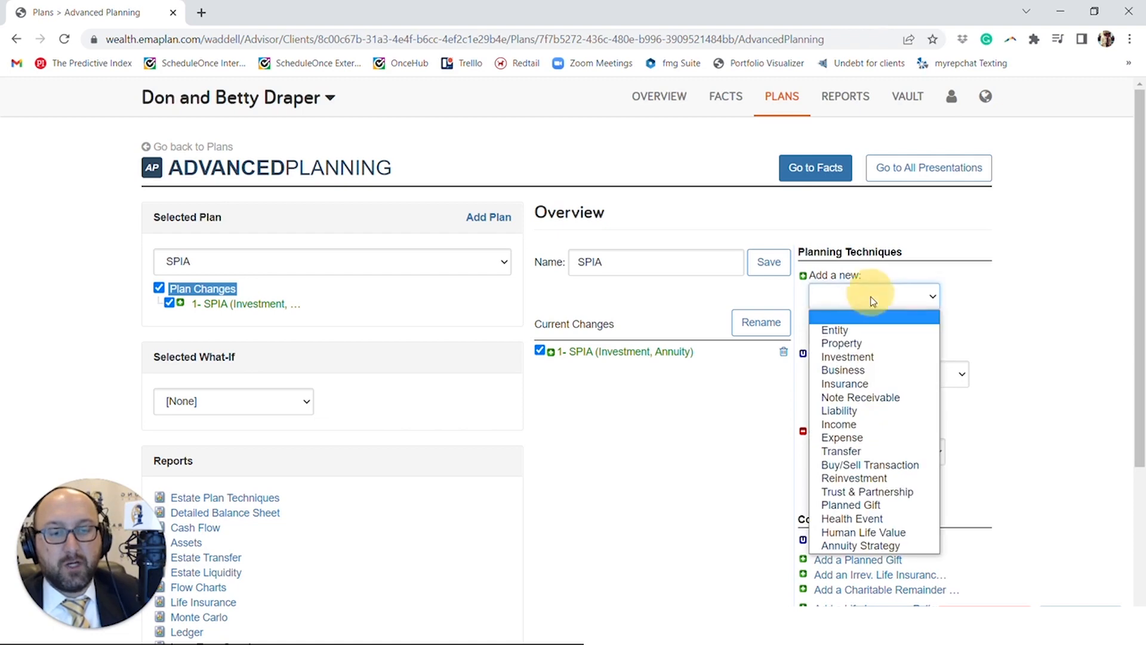
pyautogui.click(857, 451)
pyautogui.click(869, 326)
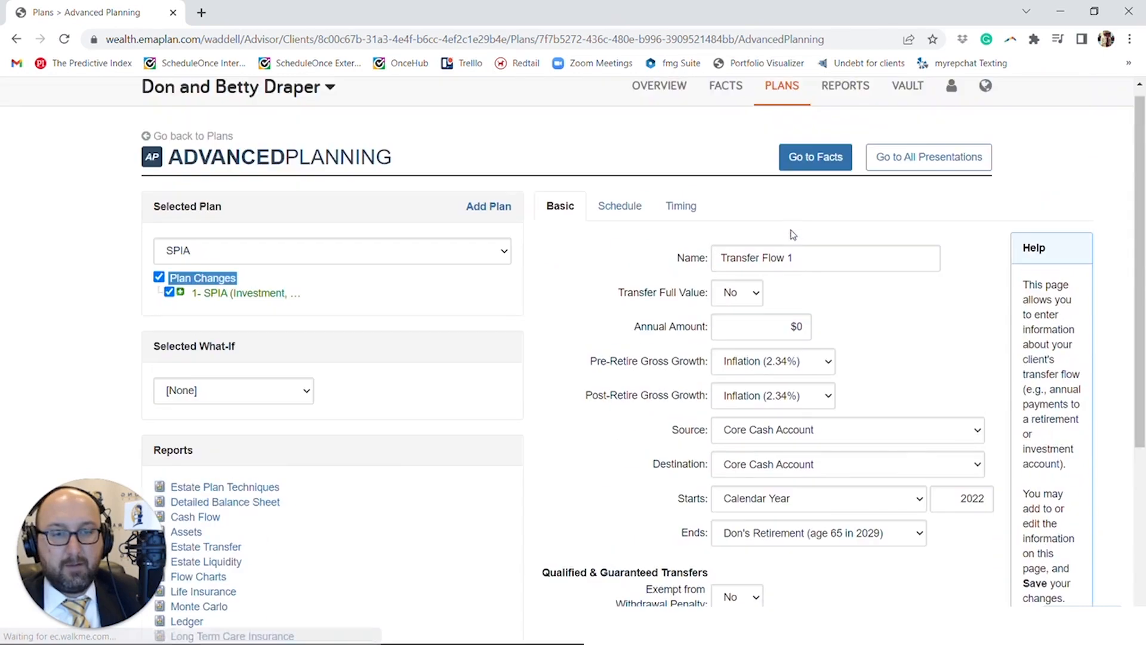
pyautogui.tripleClick(797, 258)
pyautogui.write('Tran')
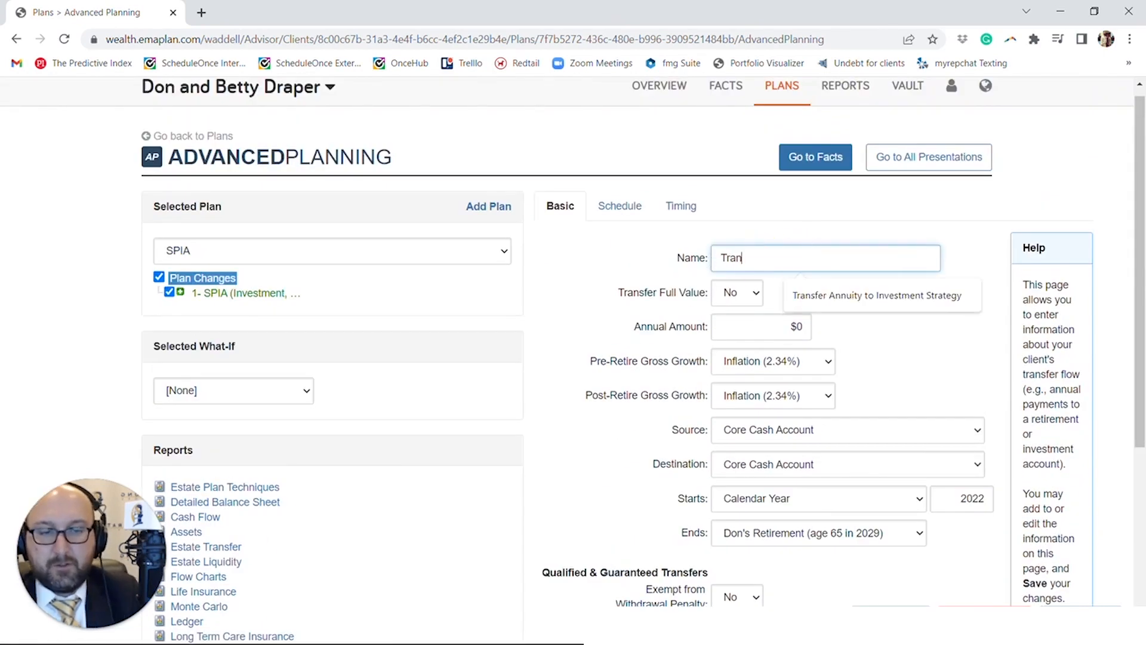
pyautogui.write('sfer to SPIA')
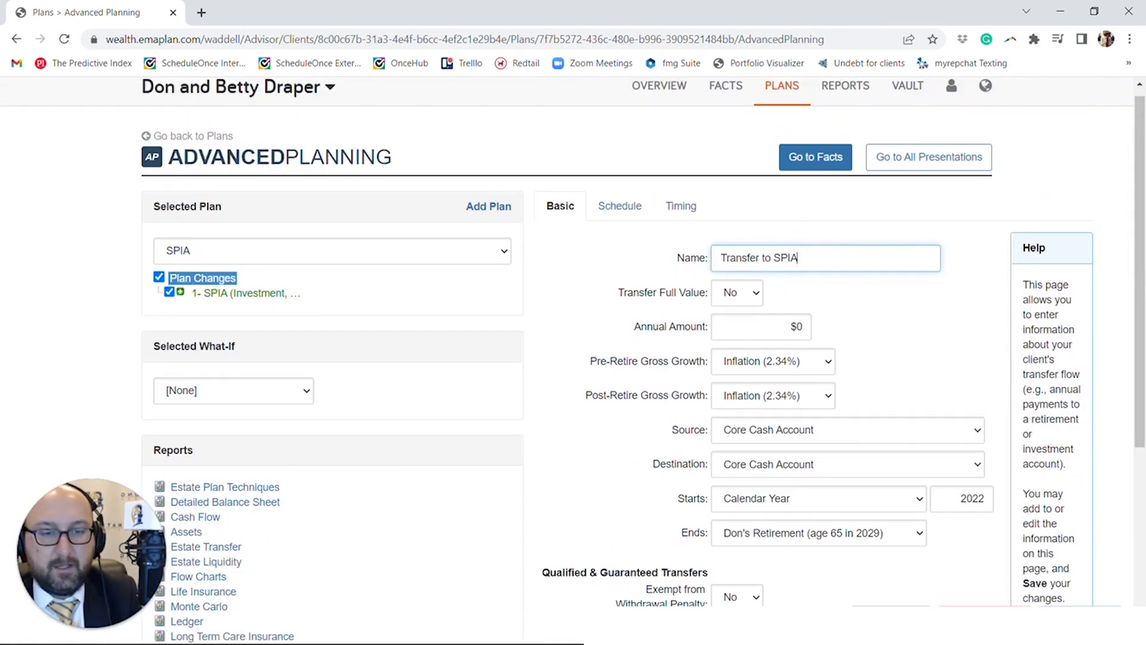
# - Set the transfer's annual amount to $300,000, leaving the full-value transfer off
pyautogui.press('Tab')
pyautogui.scroll(-1, 858, 240)
pyautogui.press('Tab')
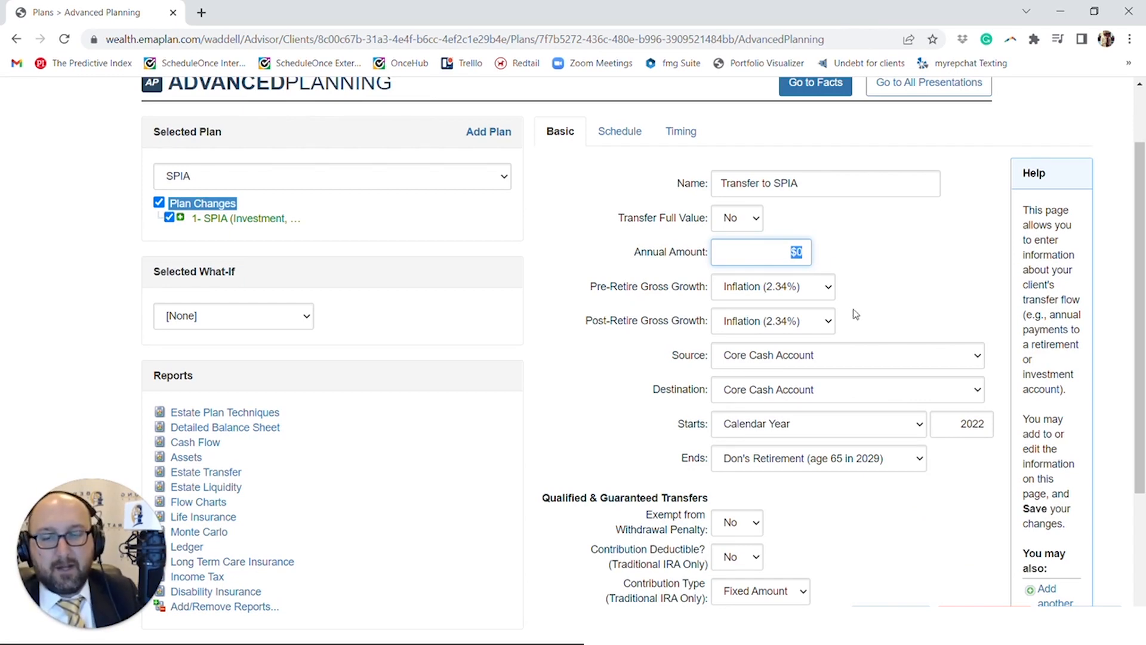
pyautogui.write('300000')
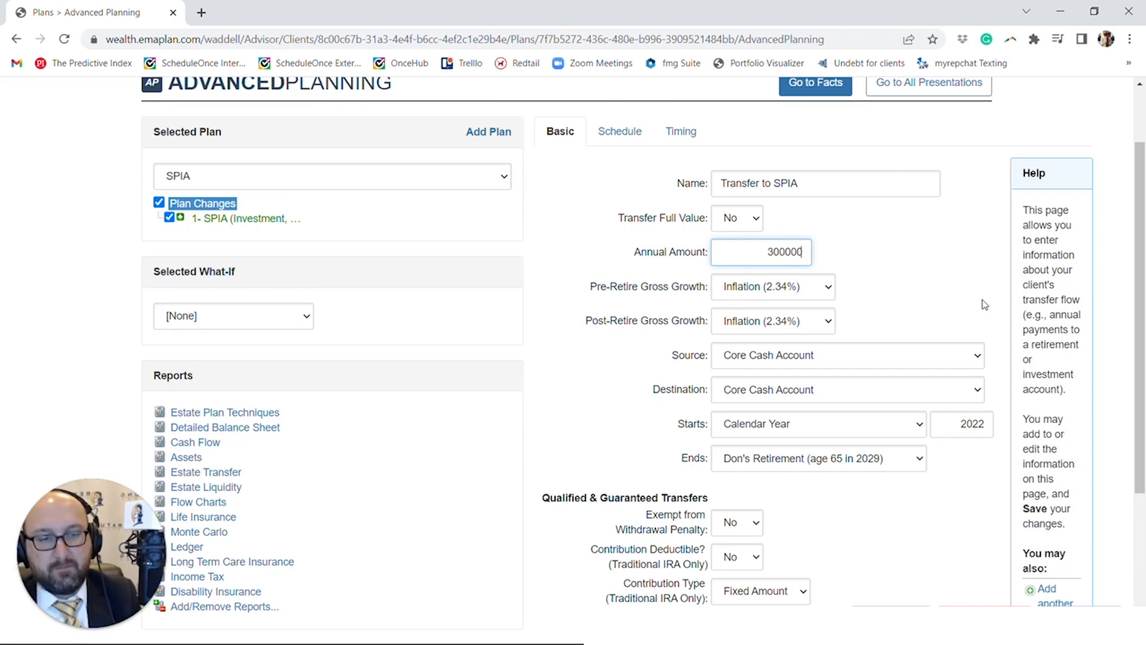
pyautogui.click(985, 305)
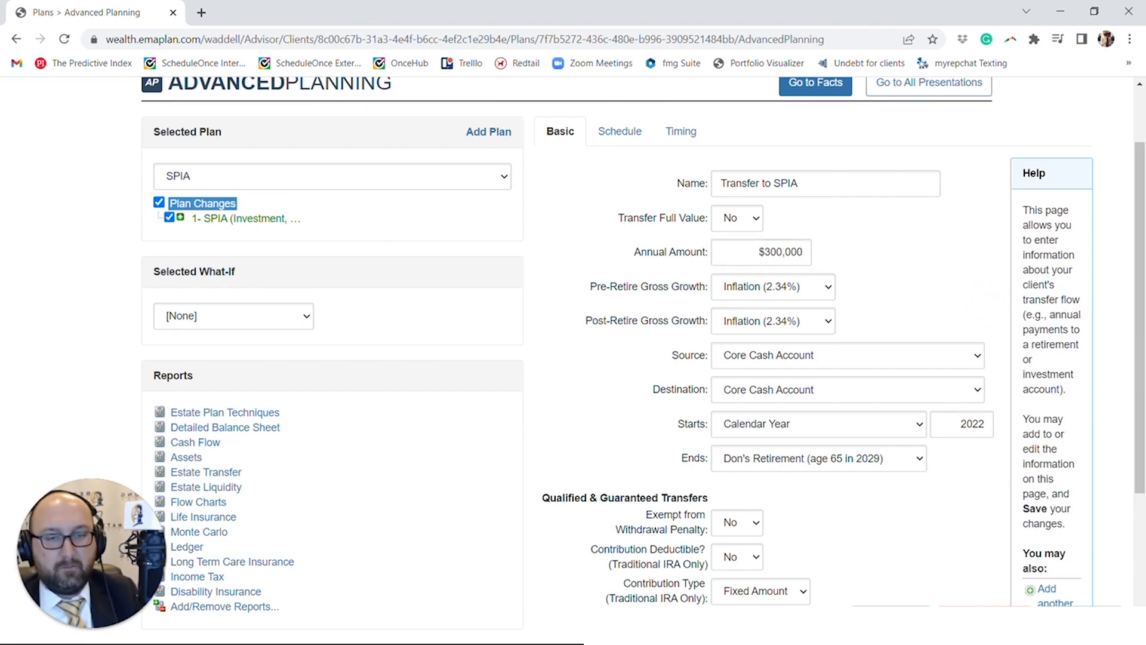
# - Set both the pre-retirement and post-retirement gross growth of the transfer to No Growth (0.00%)
pyautogui.scroll(-1, 781, 272)
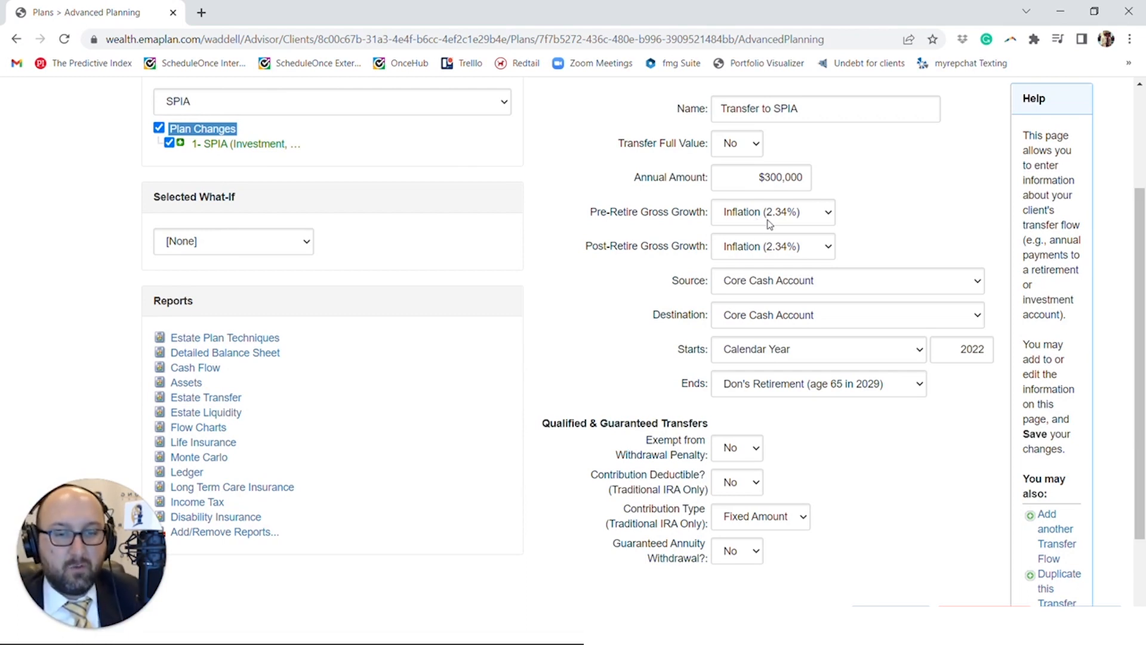
pyautogui.click(770, 224)
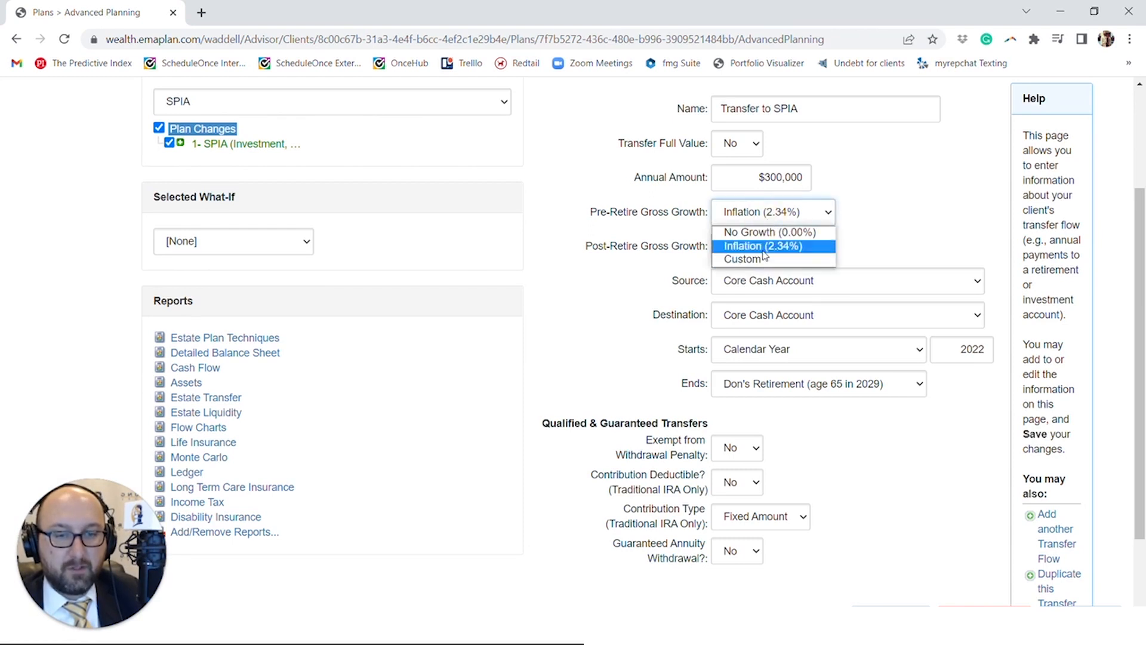
pyautogui.click(764, 232)
pyautogui.click(758, 246)
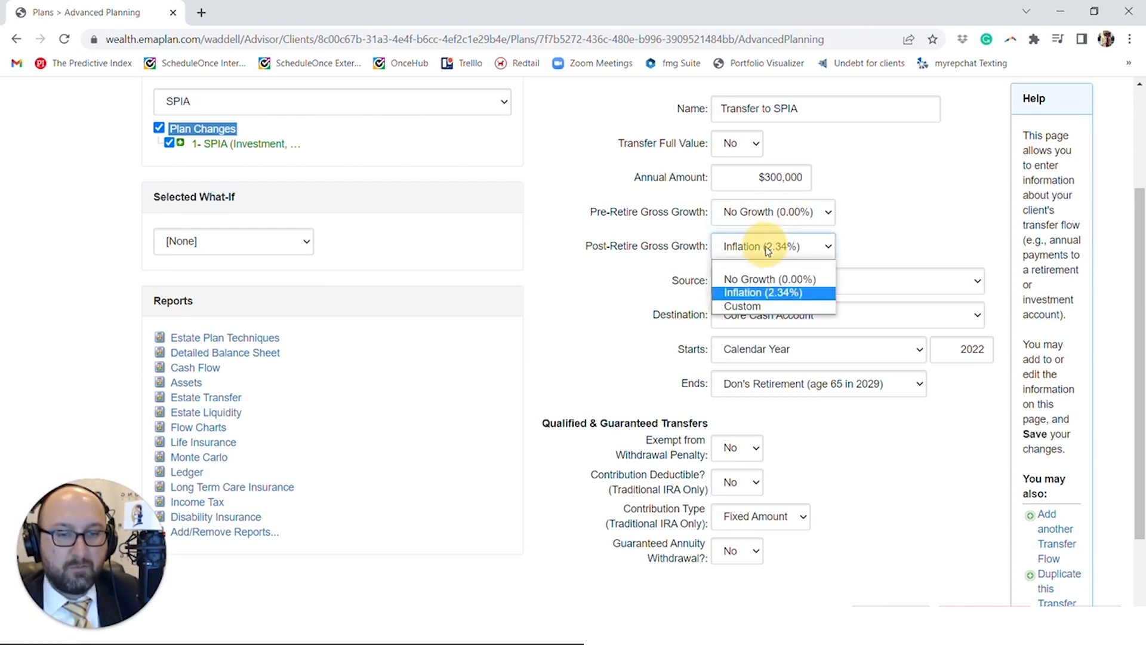
pyautogui.click(757, 279)
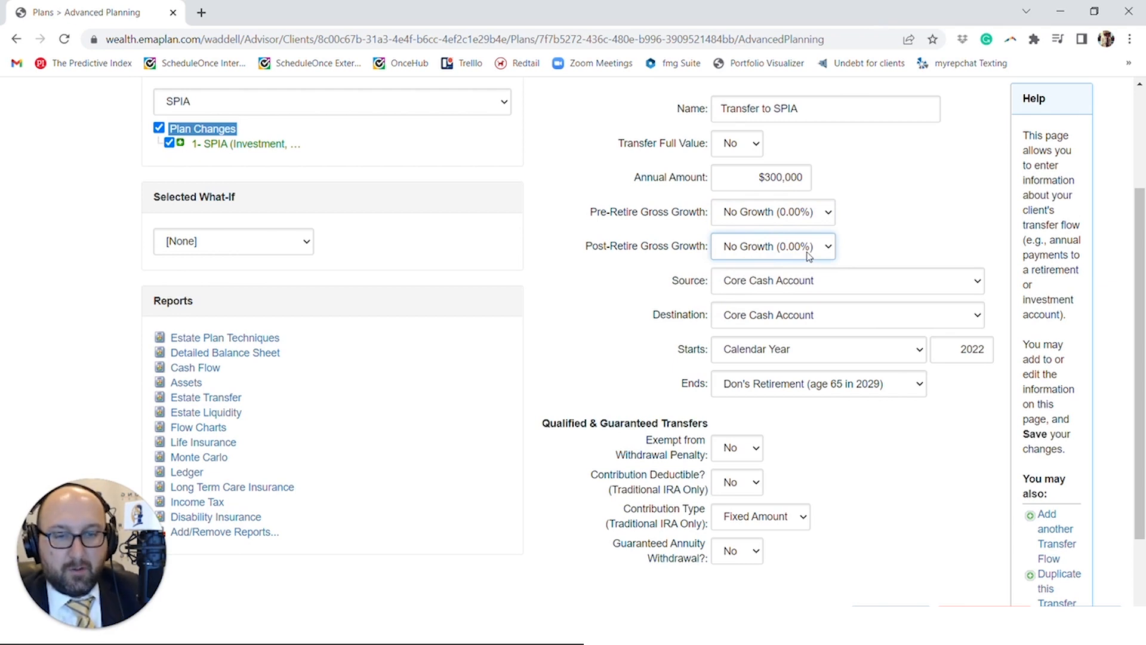
# - Set the husband's SDCP 401K as the transfer's source and the SPIA annuity as its destination
pyautogui.scroll(-2, 808, 262)
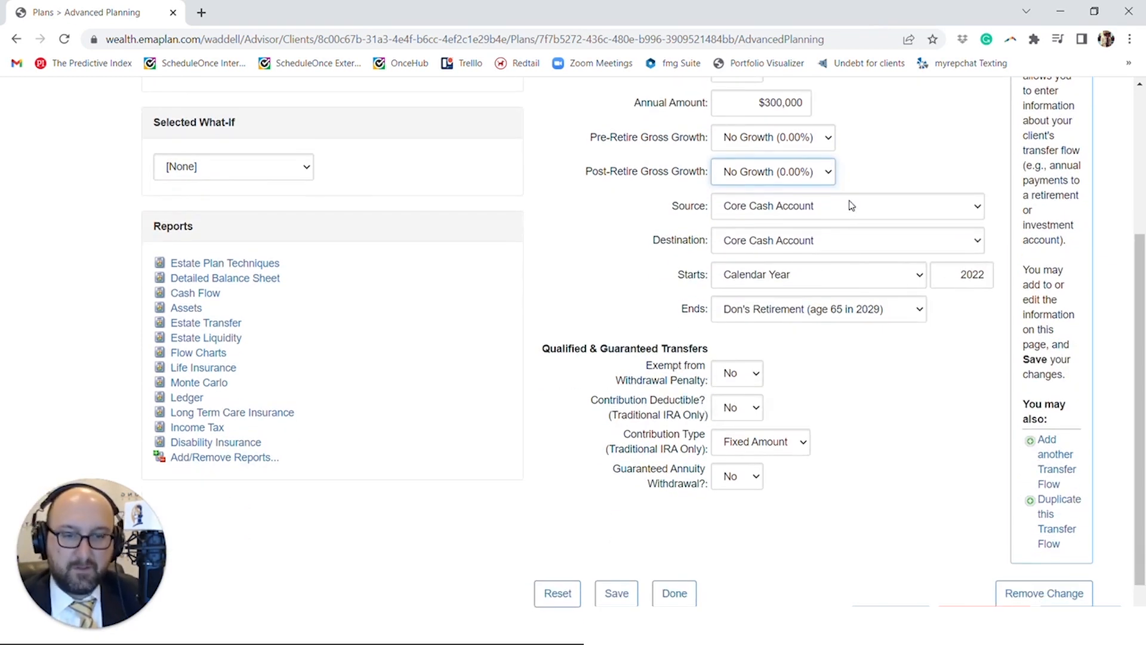
pyautogui.click(852, 205)
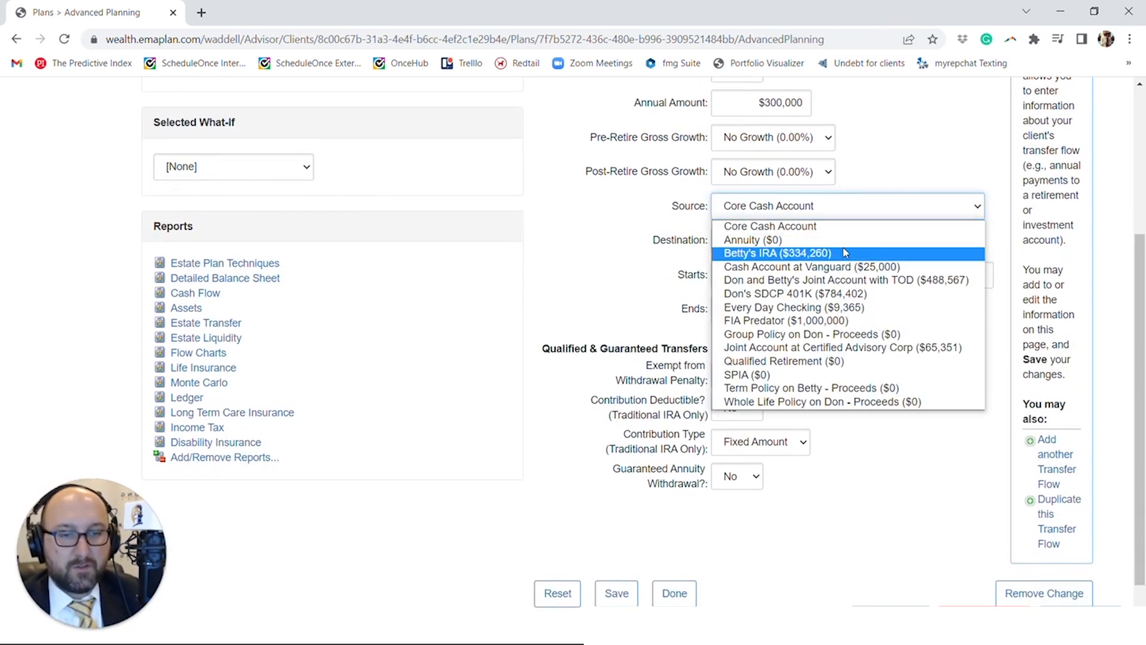
pyautogui.click(849, 295)
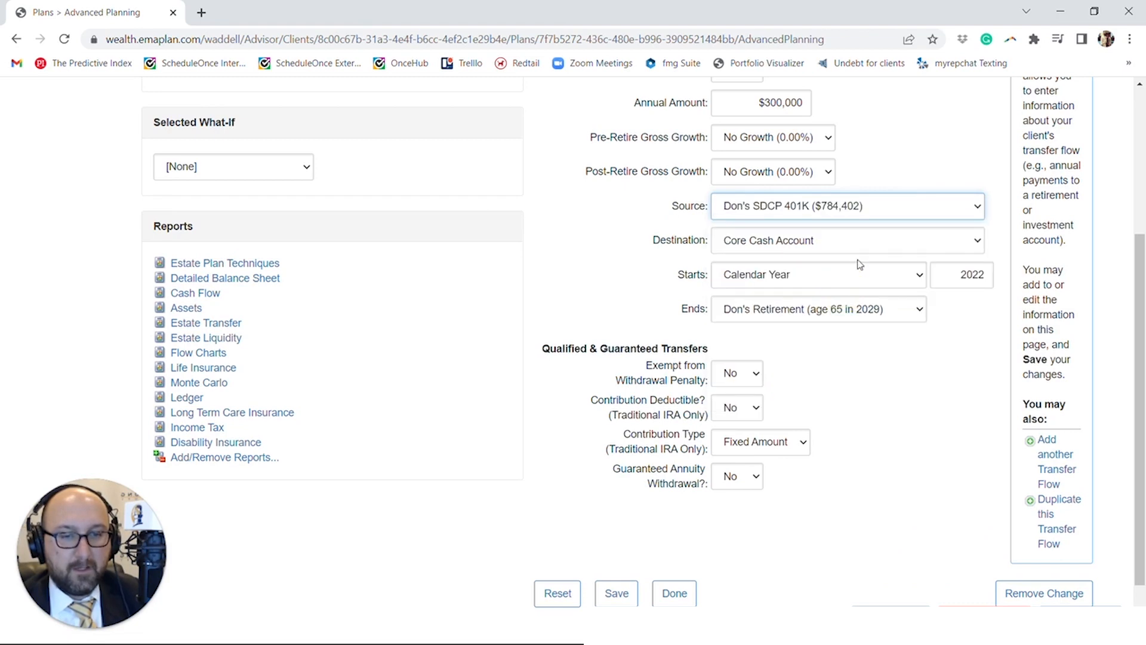
pyautogui.click(859, 241)
pyautogui.click(812, 436)
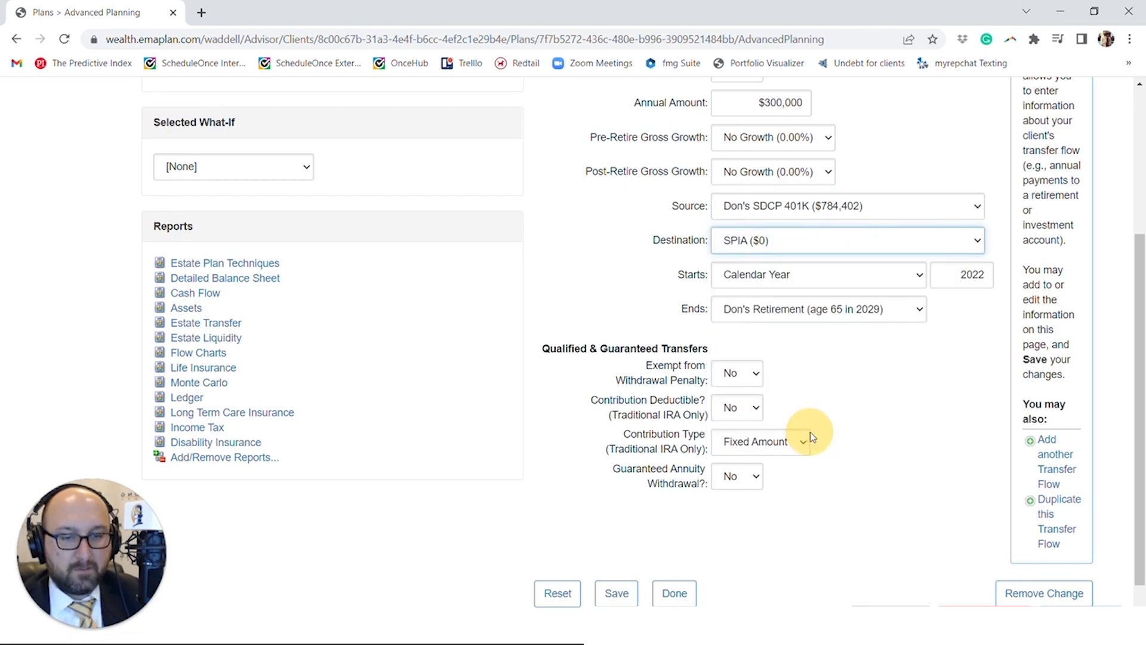
pyautogui.scroll(5, 537, 327)
pyautogui.click(173, 289)
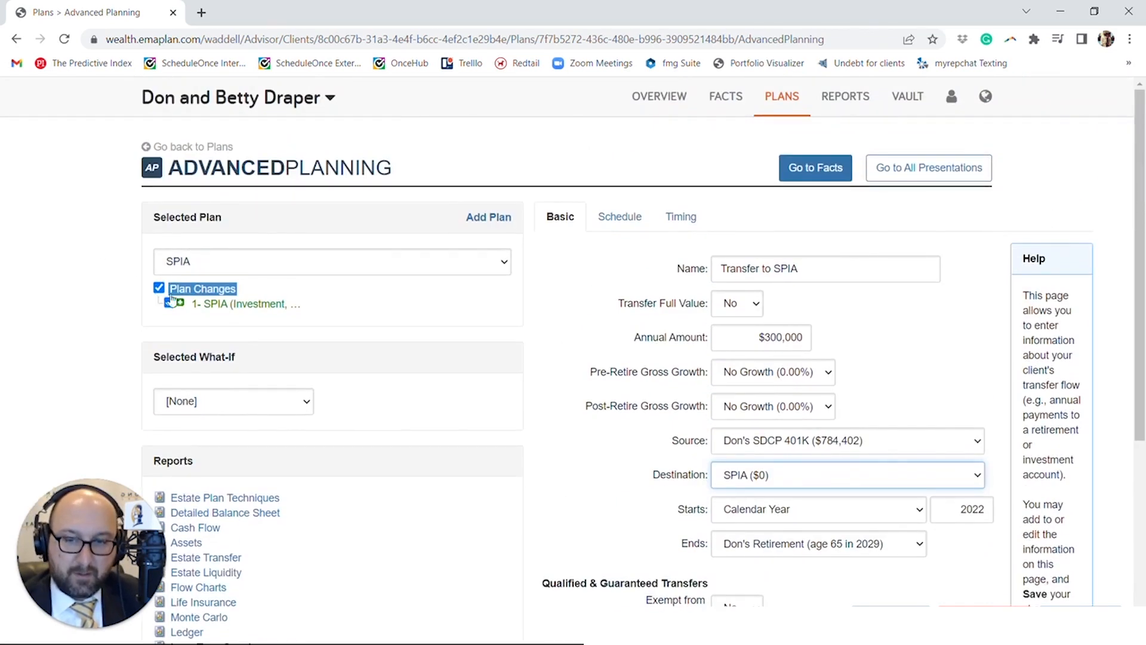
# - Set the transfer to start when the husband is 64
pyautogui.scroll(-3, 848, 328)
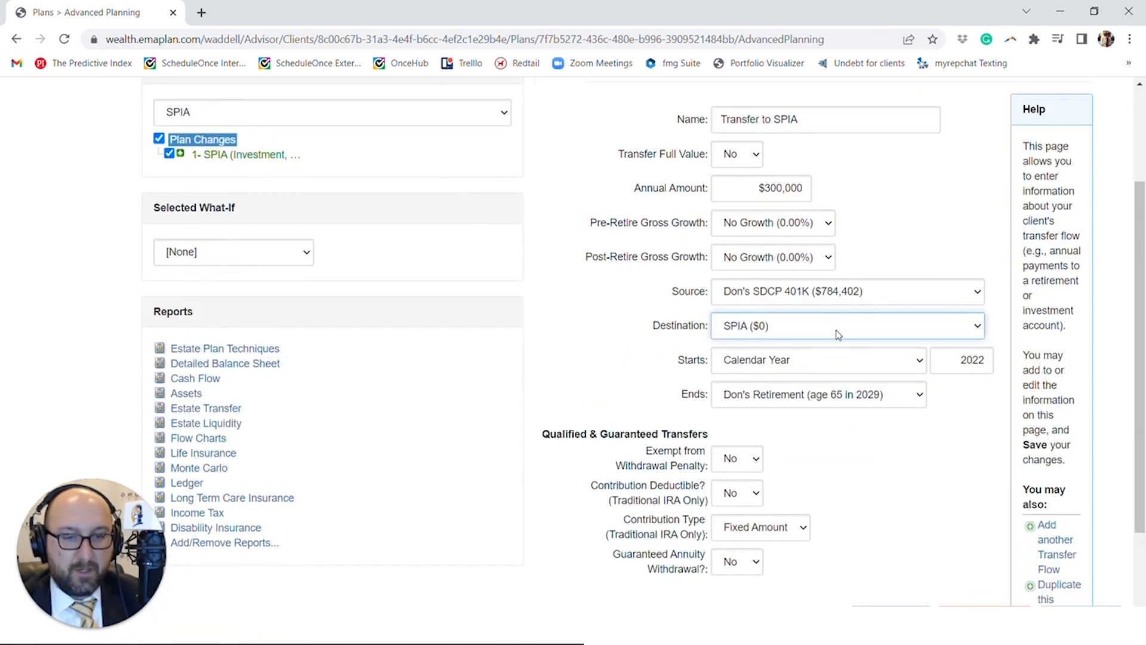
pyautogui.scroll(-1, 838, 333)
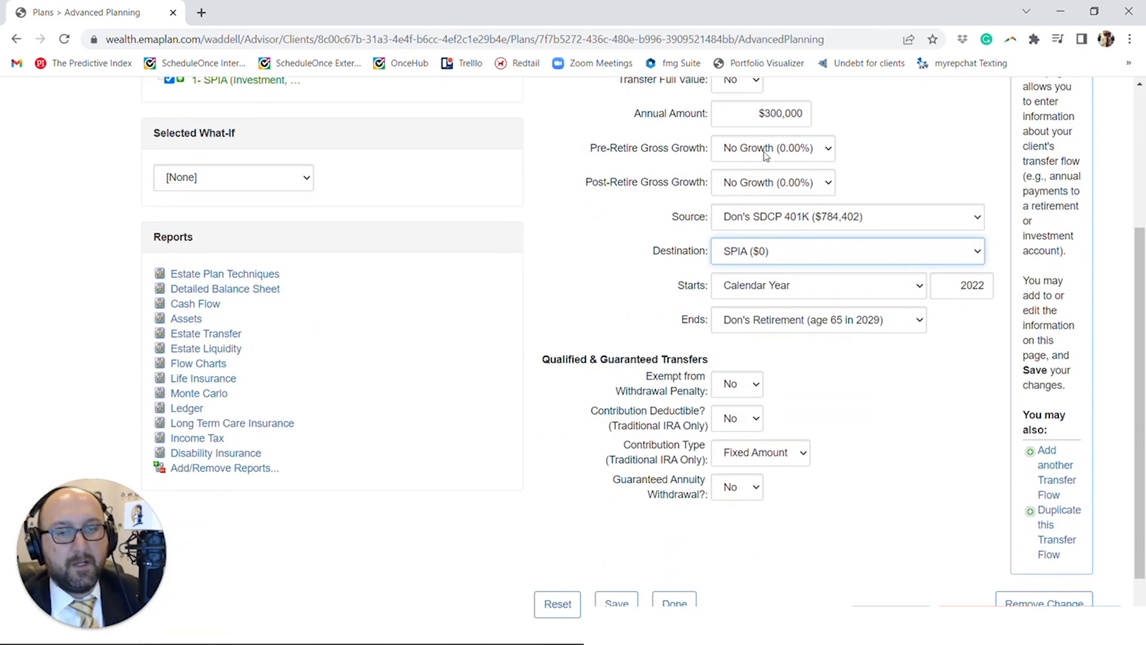
pyautogui.scroll(3, 766, 156)
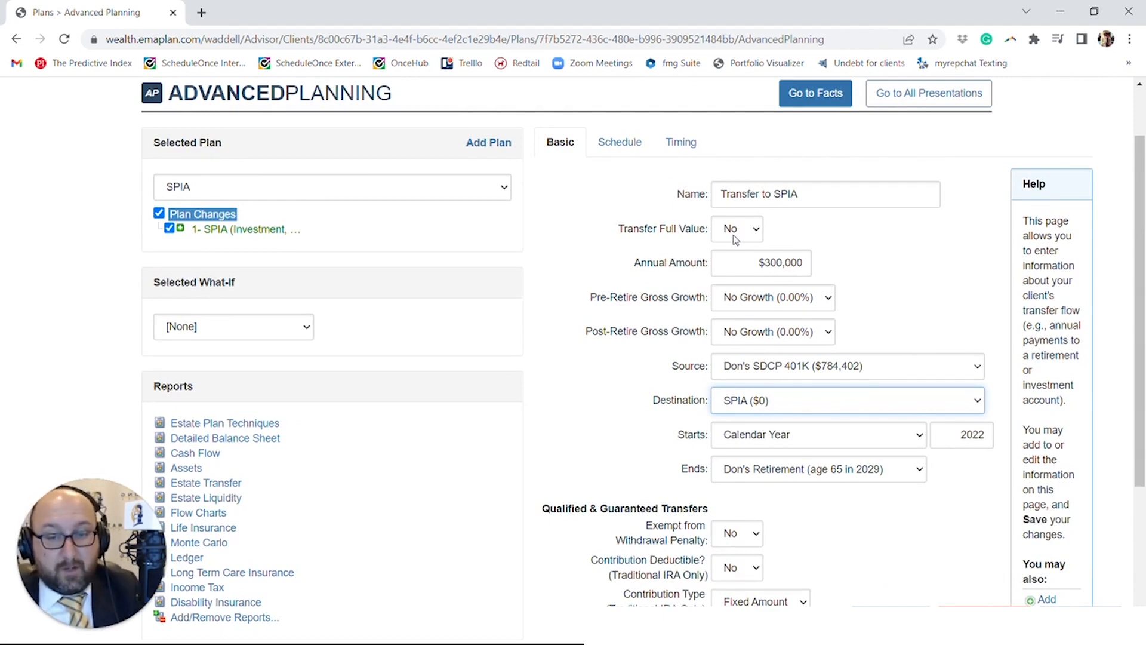
pyautogui.scroll(-1, 787, 425)
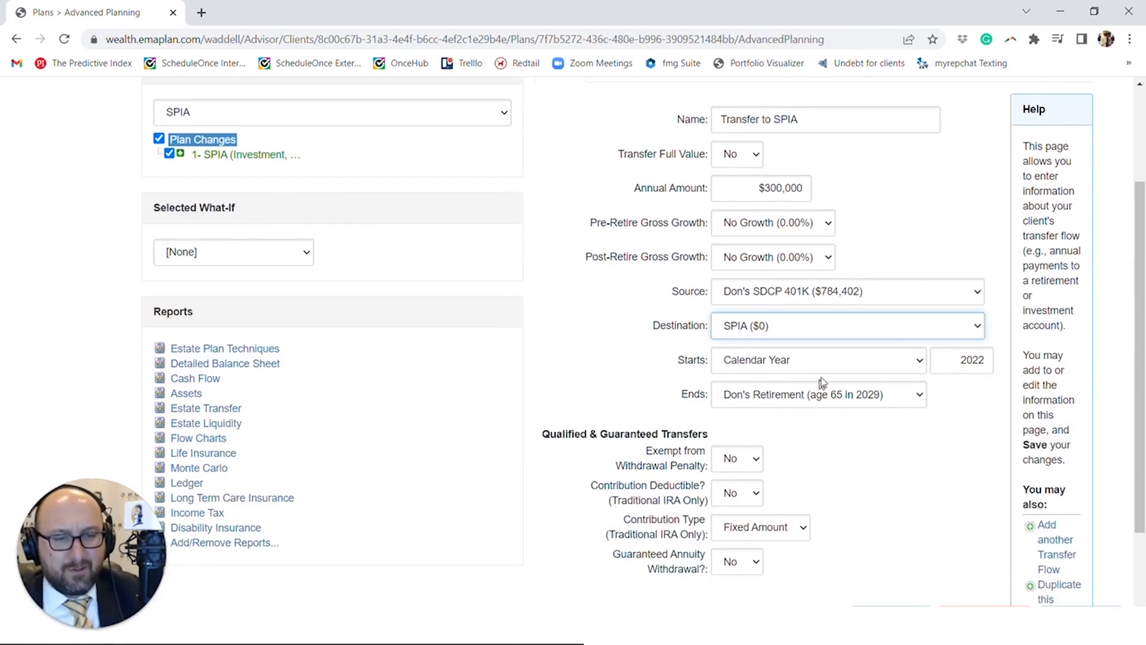
pyautogui.click(825, 369)
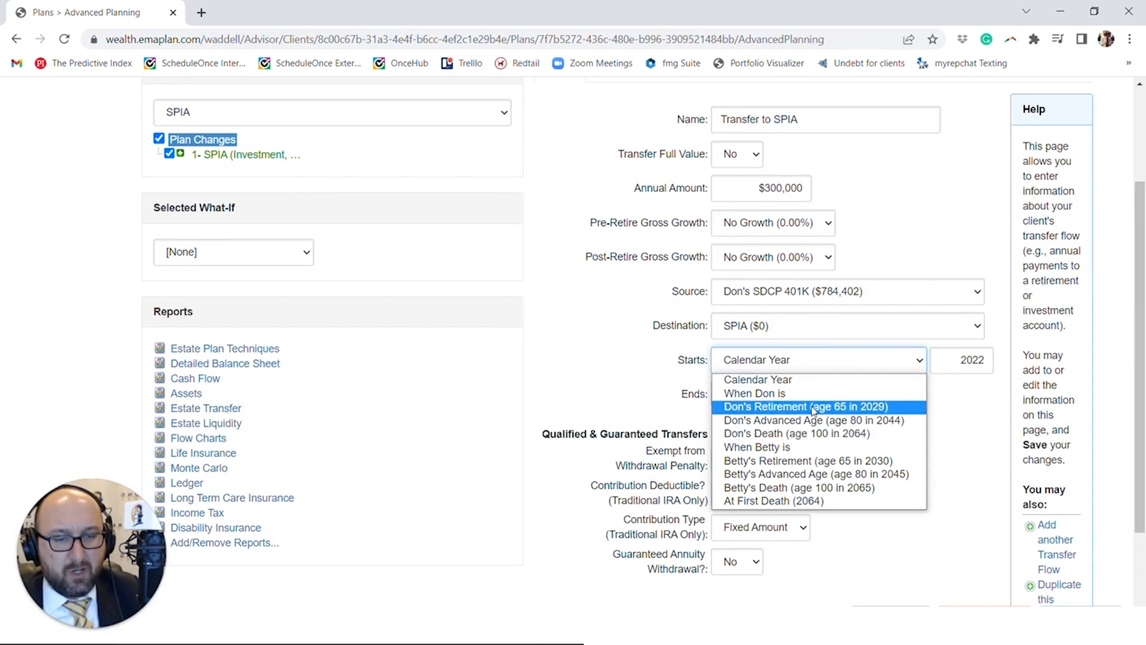
pyautogui.click(812, 393)
pyautogui.doubleClick(978, 360)
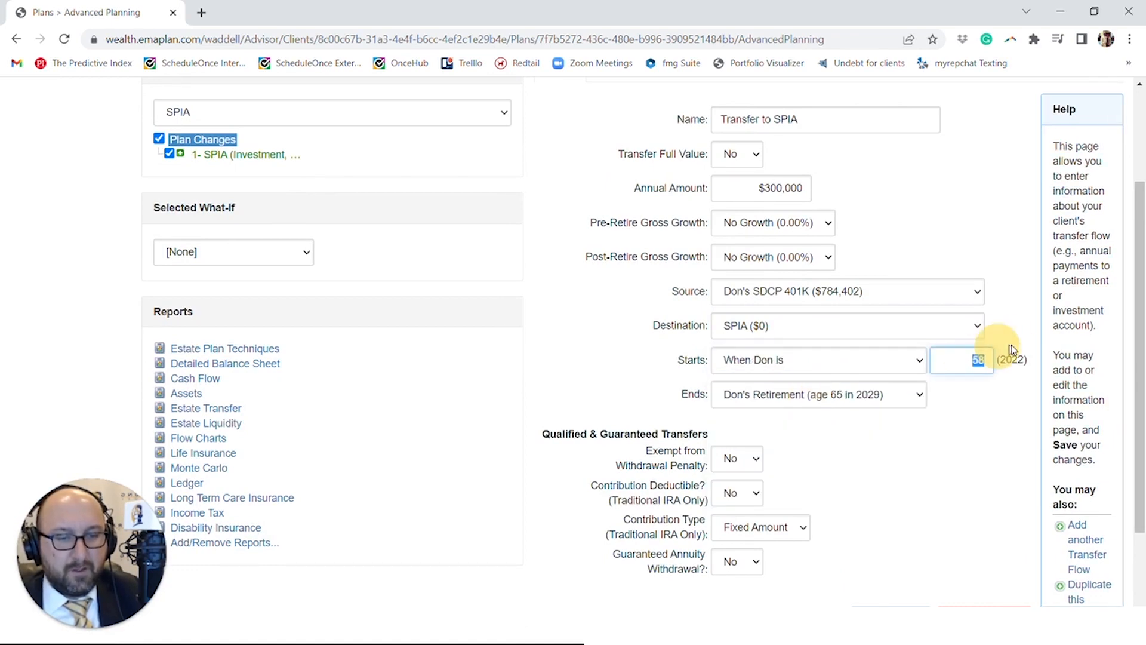
pyautogui.write('64')
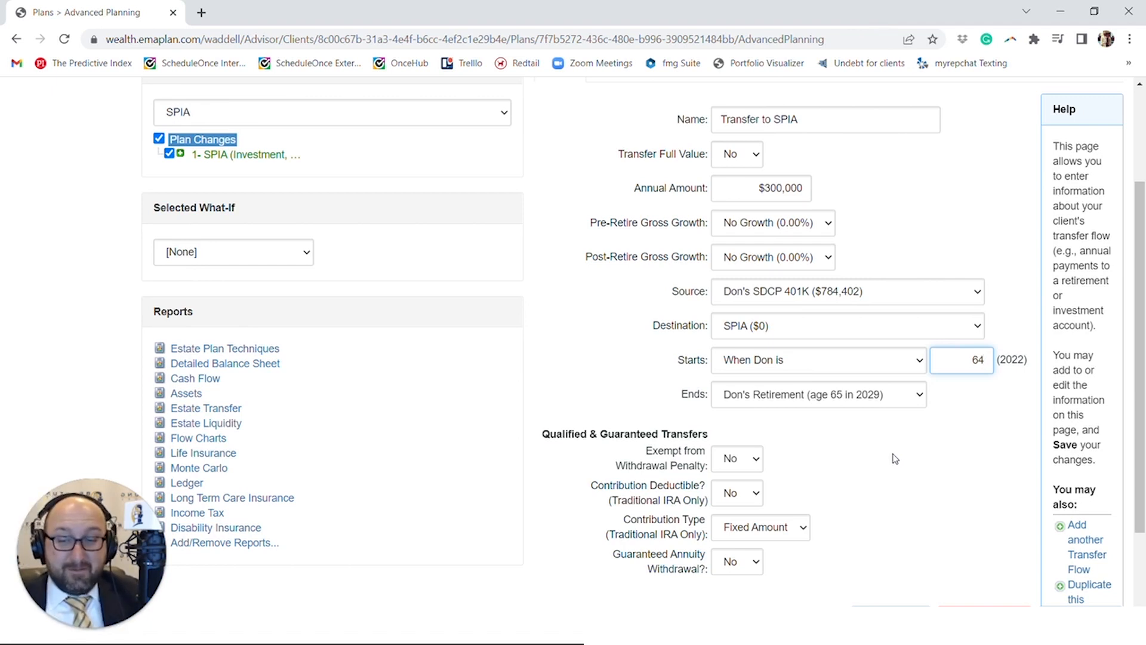
# - Set the transfer's end to a duration of 1 year
pyautogui.click(836, 401)
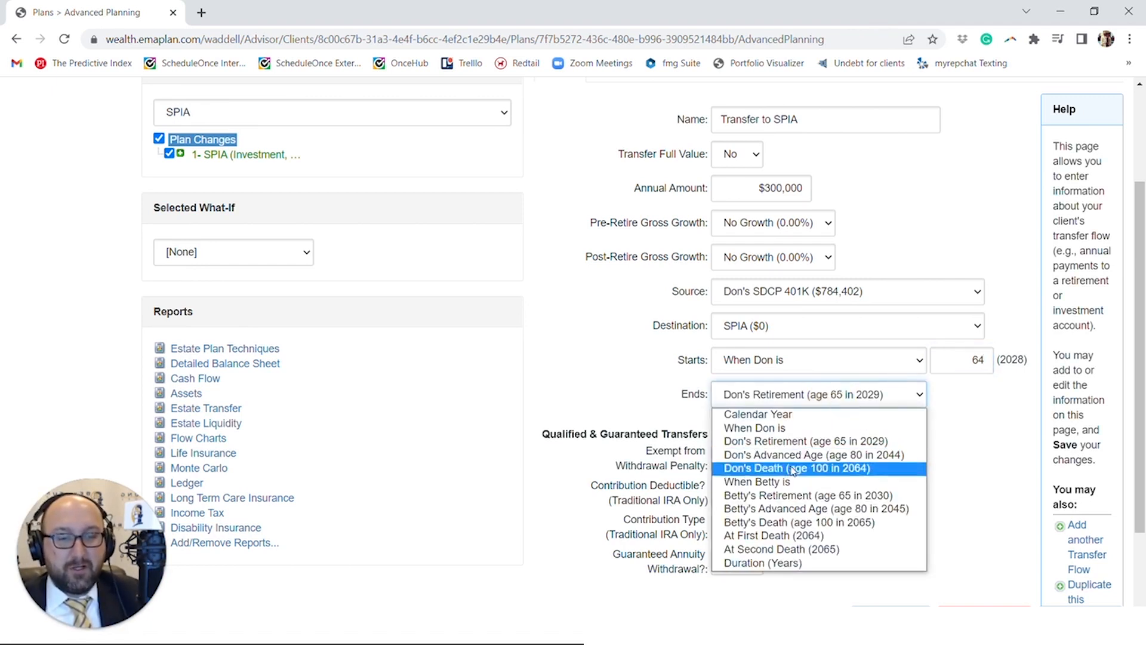
pyautogui.click(800, 563)
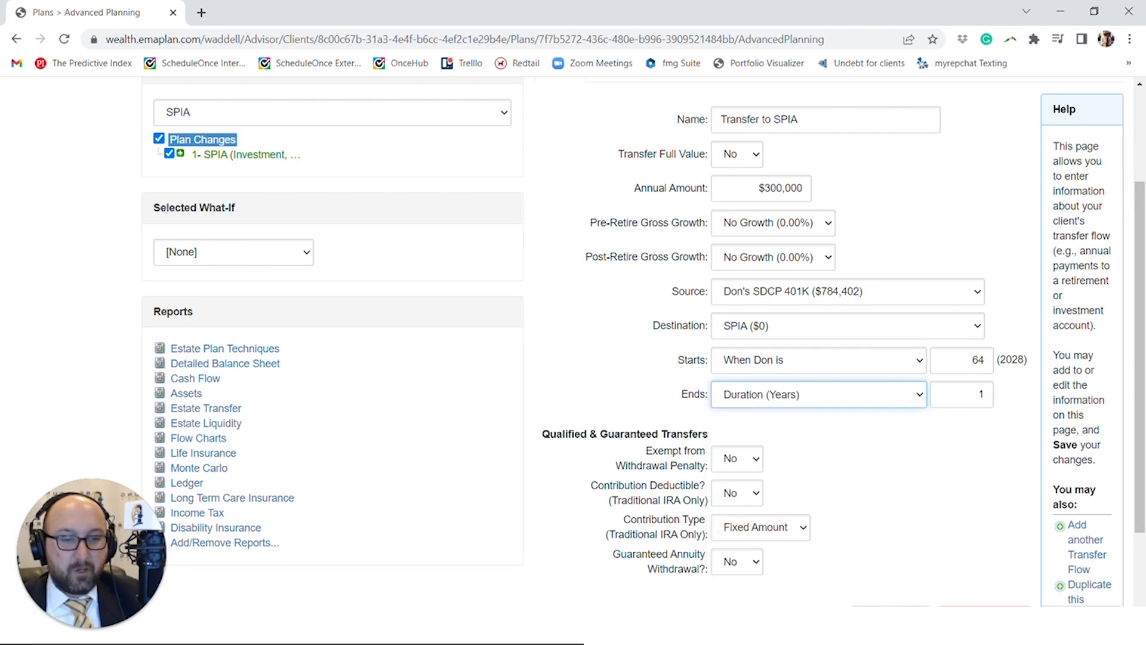
pyautogui.click(965, 430)
# - Review the completed transfer settings and save the transfer to the SPIA scenario
pyautogui.scroll(-3, 934, 447)
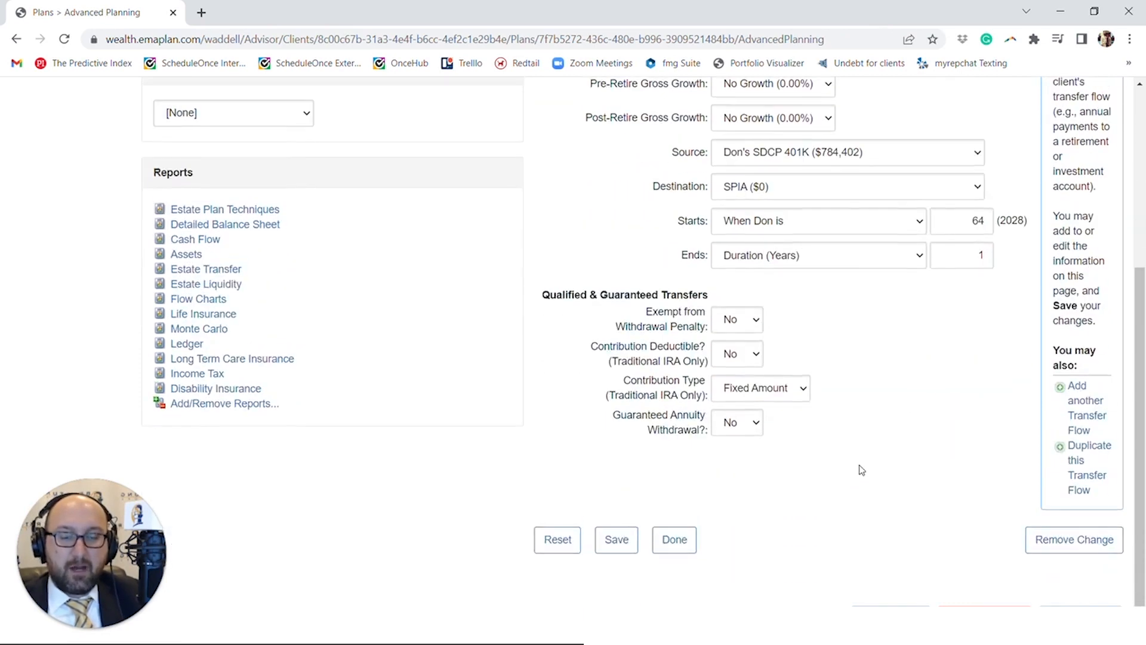
pyautogui.scroll(5, 862, 470)
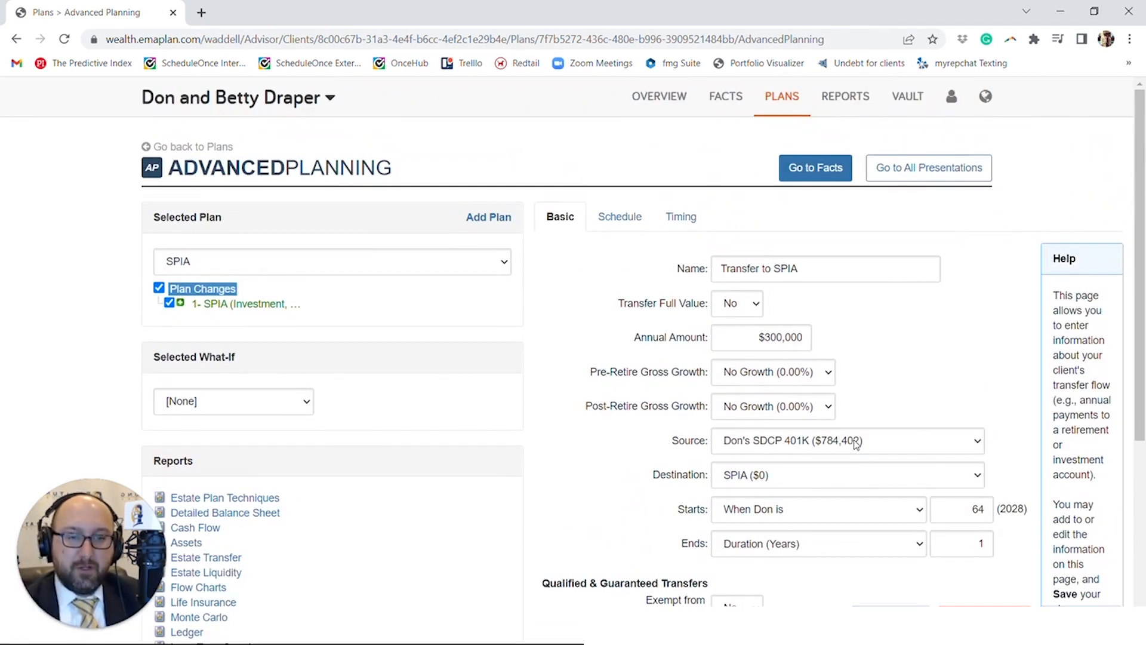
pyautogui.scroll(-2, 856, 442)
pyautogui.scroll(1, 856, 421)
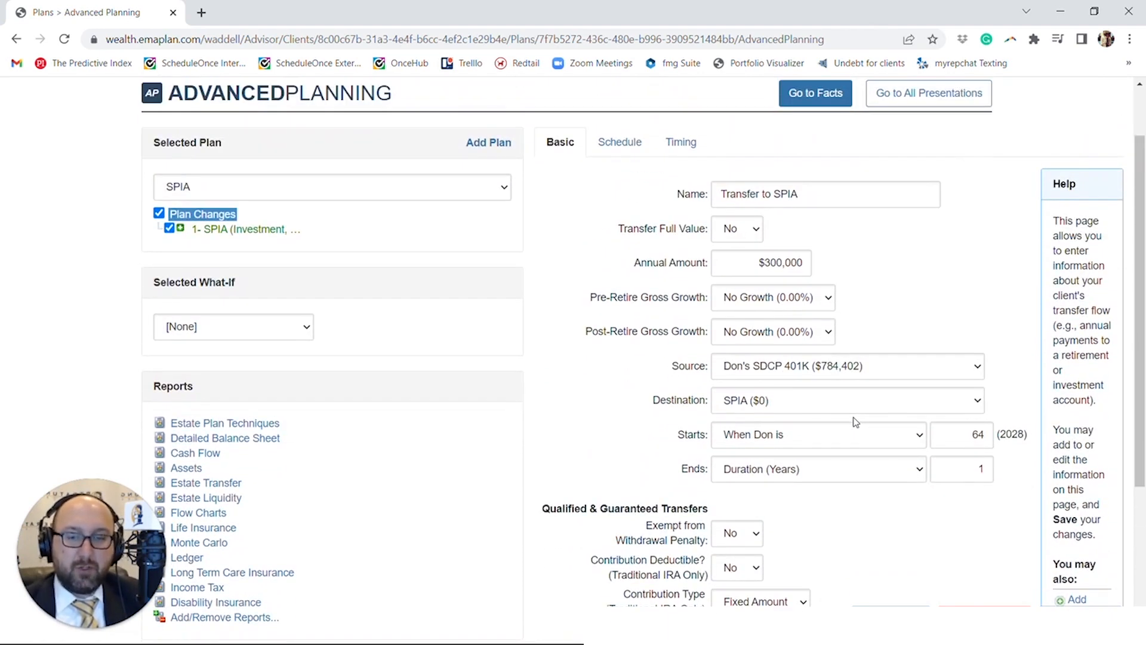
pyautogui.scroll(-4, 827, 440)
pyautogui.click(622, 538)
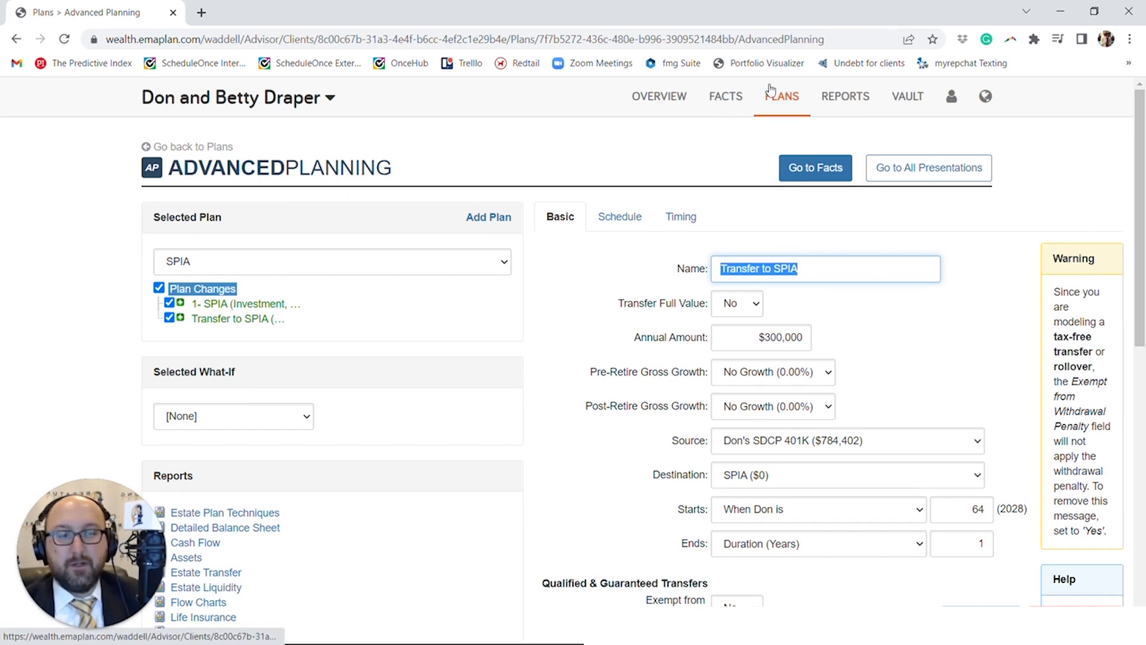
# - Open the Decision Center from the client's plans and display the Monte Carlo Summary for Base Facts
pyautogui.click(777, 106)
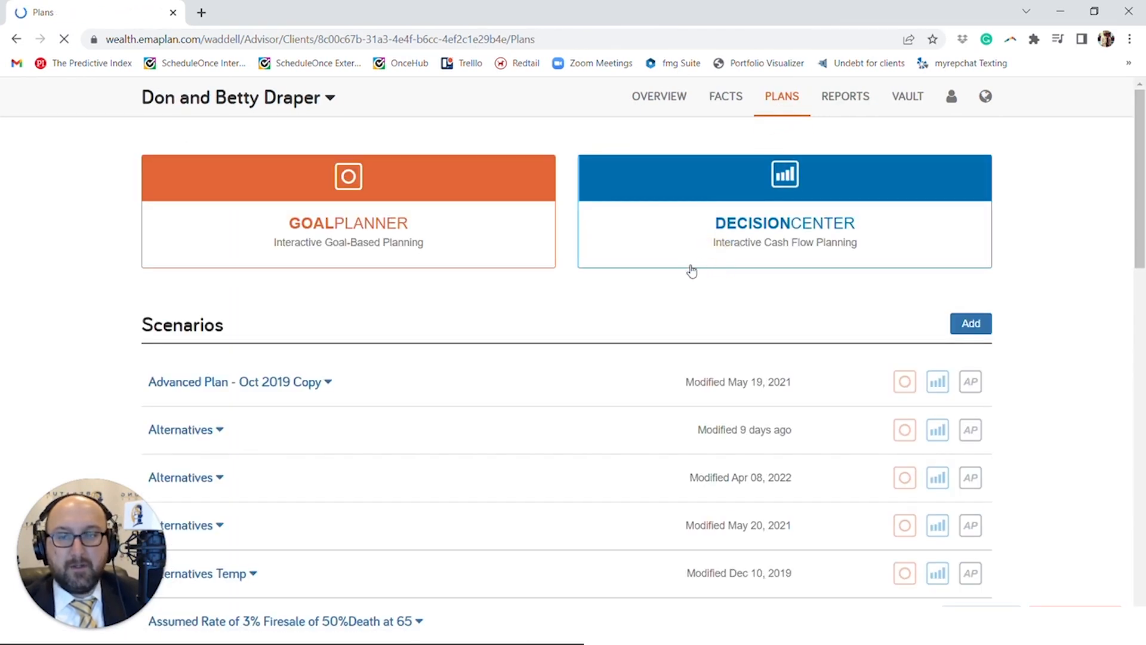
pyautogui.click(692, 270)
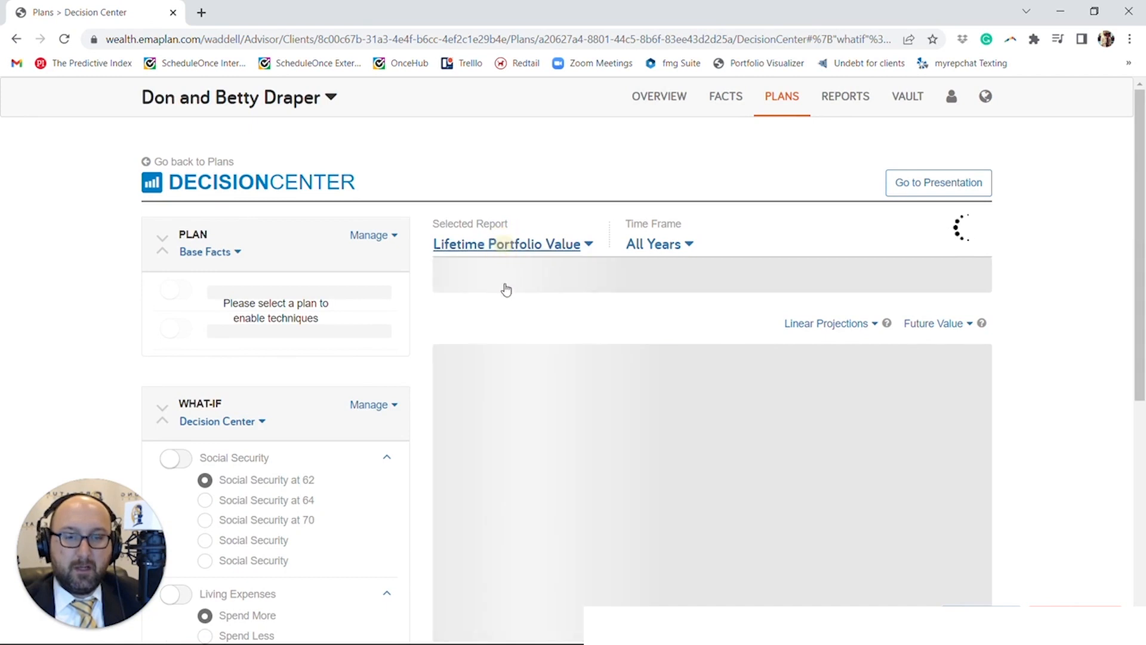
pyautogui.click(505, 243)
pyautogui.click(498, 307)
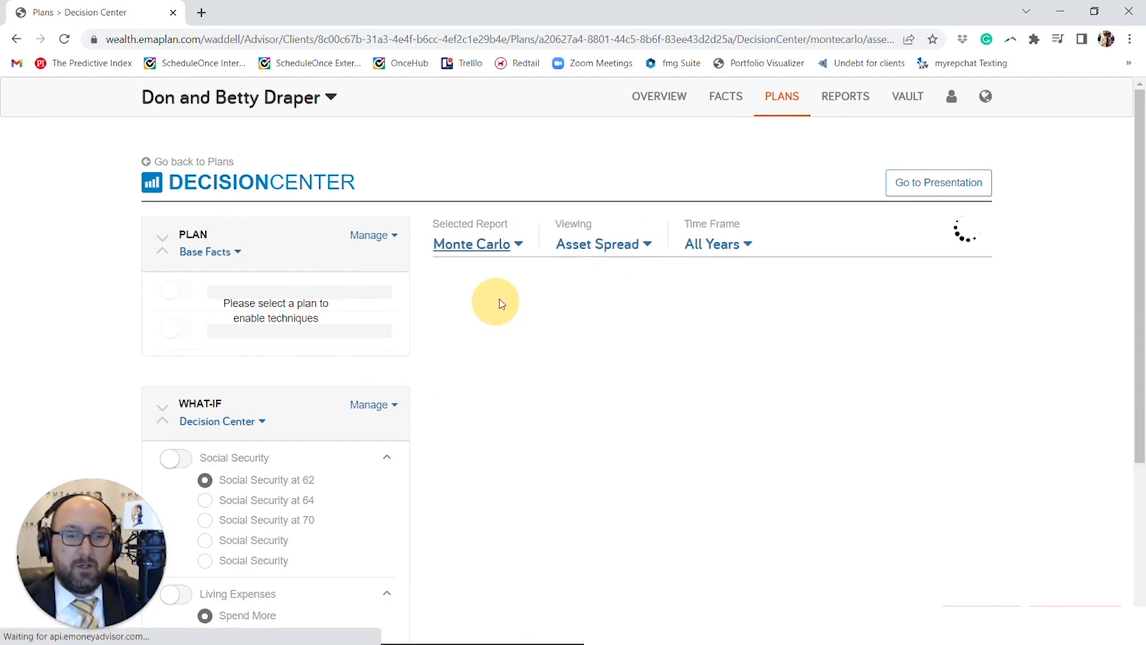
pyautogui.click(568, 245)
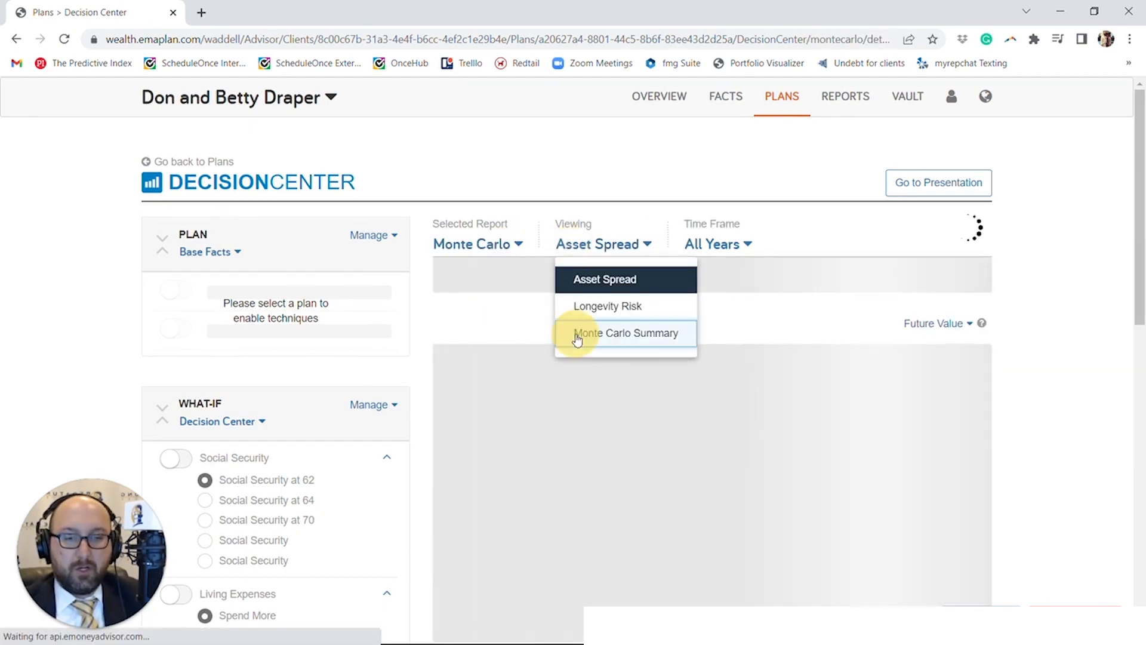
pyautogui.click(571, 332)
pyautogui.scroll(-2, 556, 369)
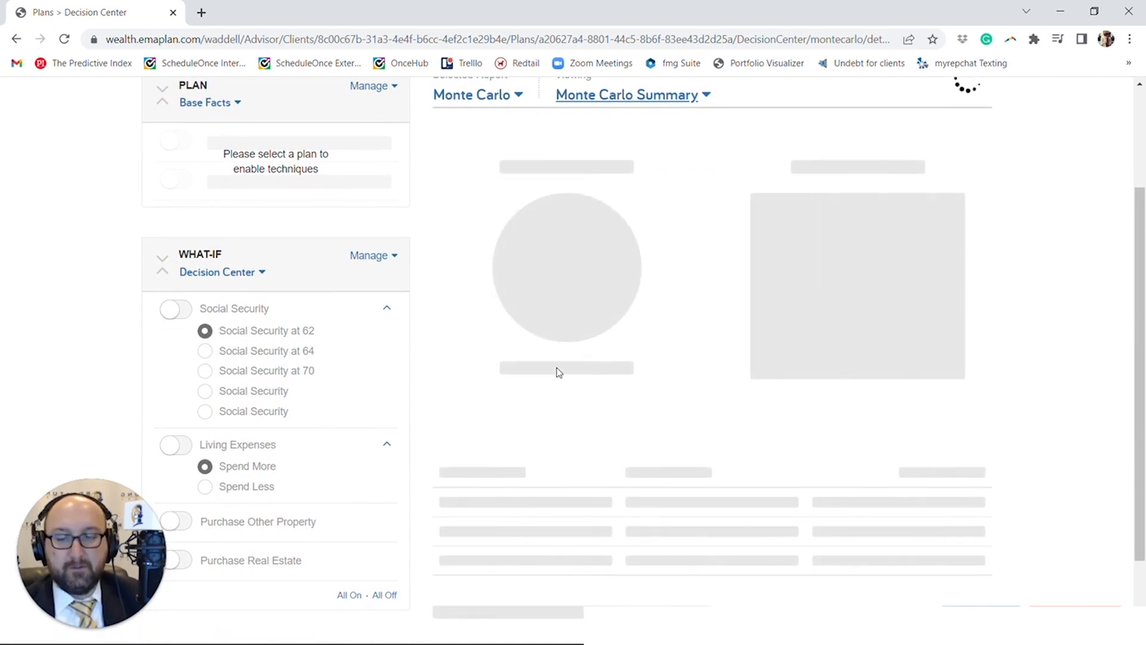
pyautogui.scroll(1, 559, 372)
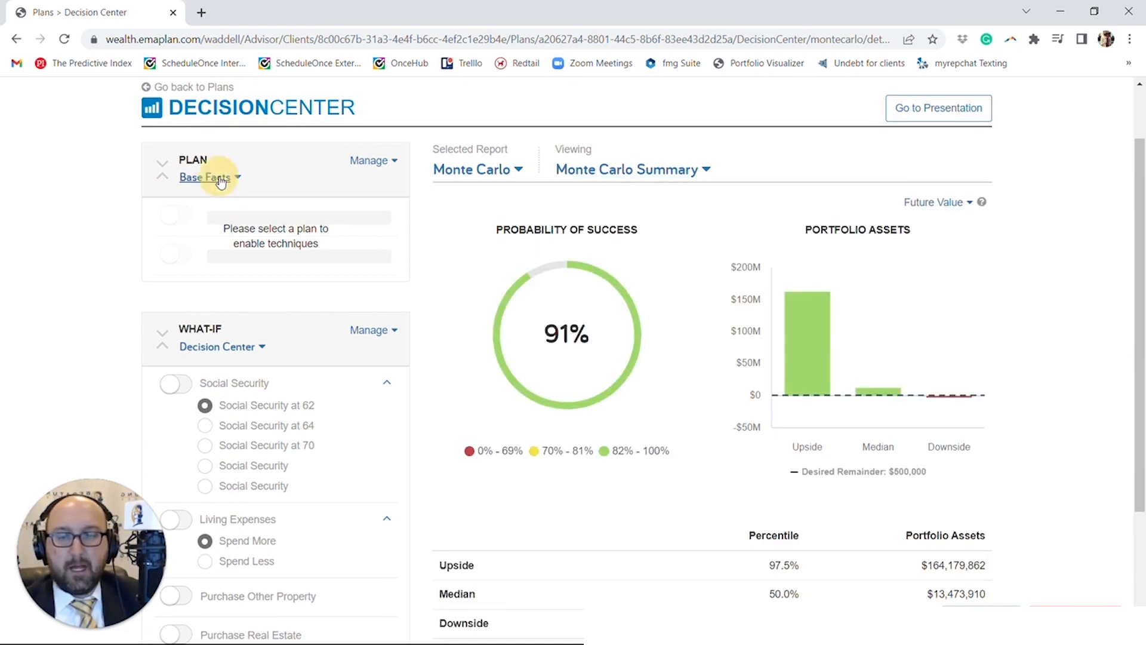
# - Switch the Decision Center plan to the SPIA scenario to compare its Monte Carlo results
pyautogui.click(220, 178)
pyautogui.scroll(-4, 246, 399)
pyautogui.scroll(-2, 234, 442)
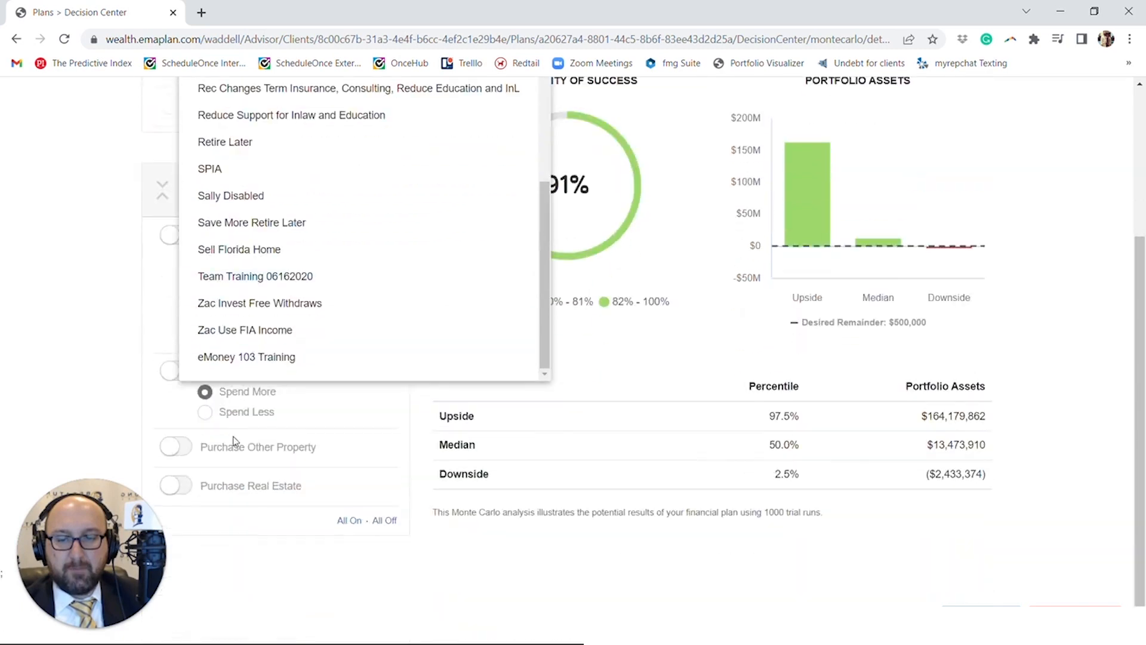
pyautogui.click(246, 169)
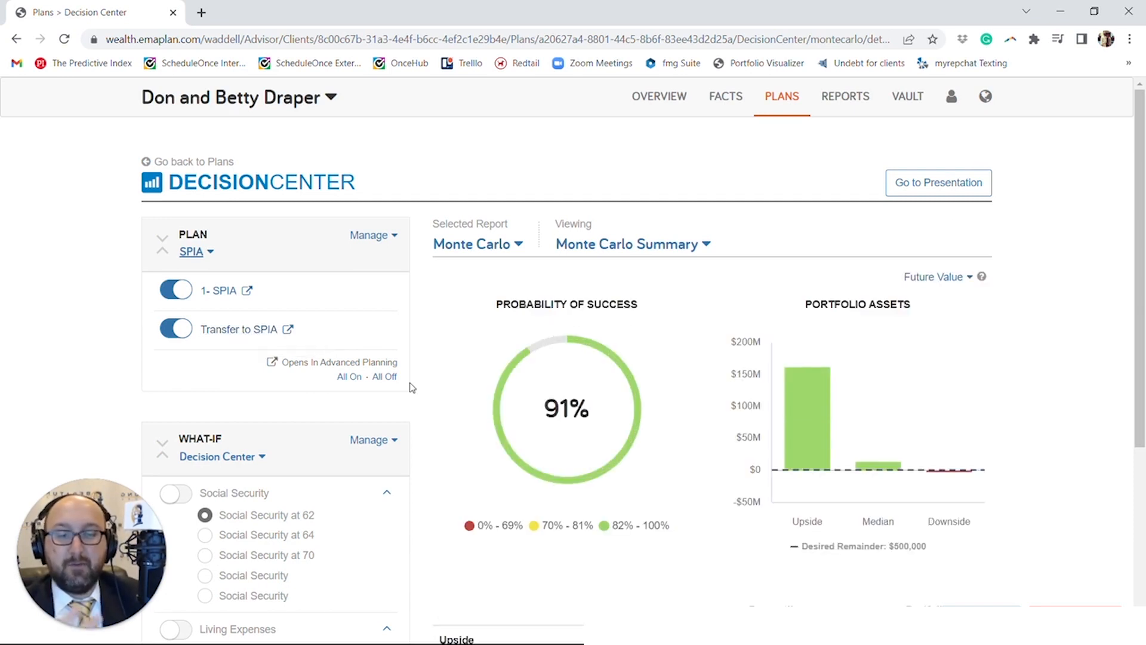
# - Display the Lifetime Portfolio Value report and check the final-year values and the husband's retirement marker
pyautogui.scroll(-1, 411, 387)
pyautogui.scroll(1, 406, 394)
pyautogui.click(467, 251)
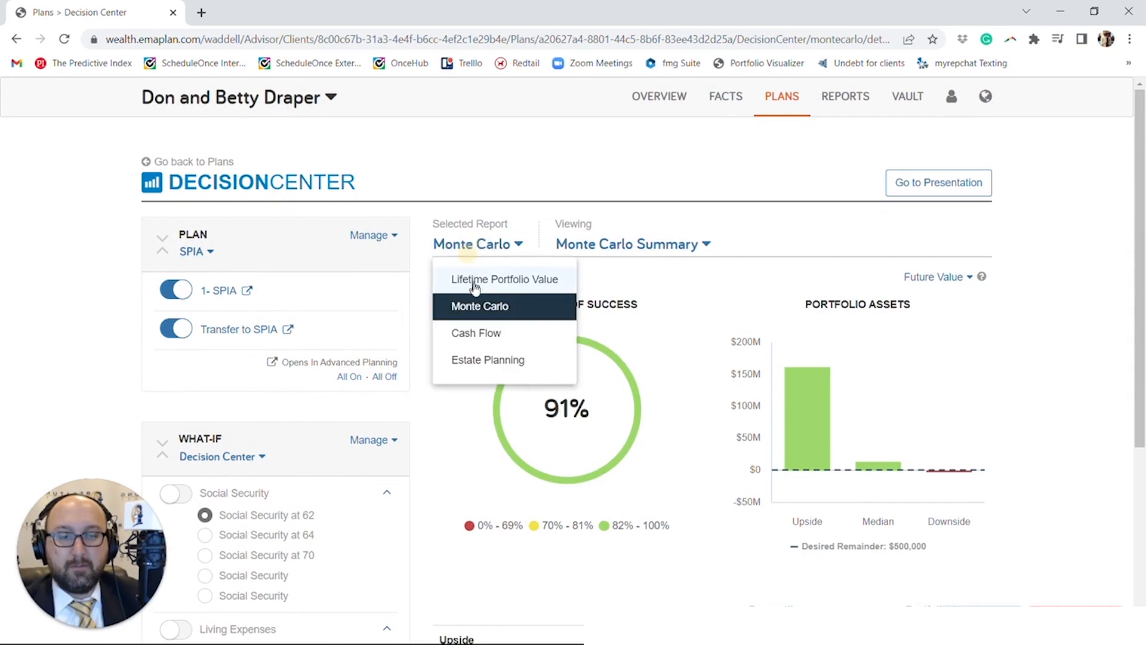
pyautogui.click(473, 281)
pyautogui.scroll(-1, 453, 376)
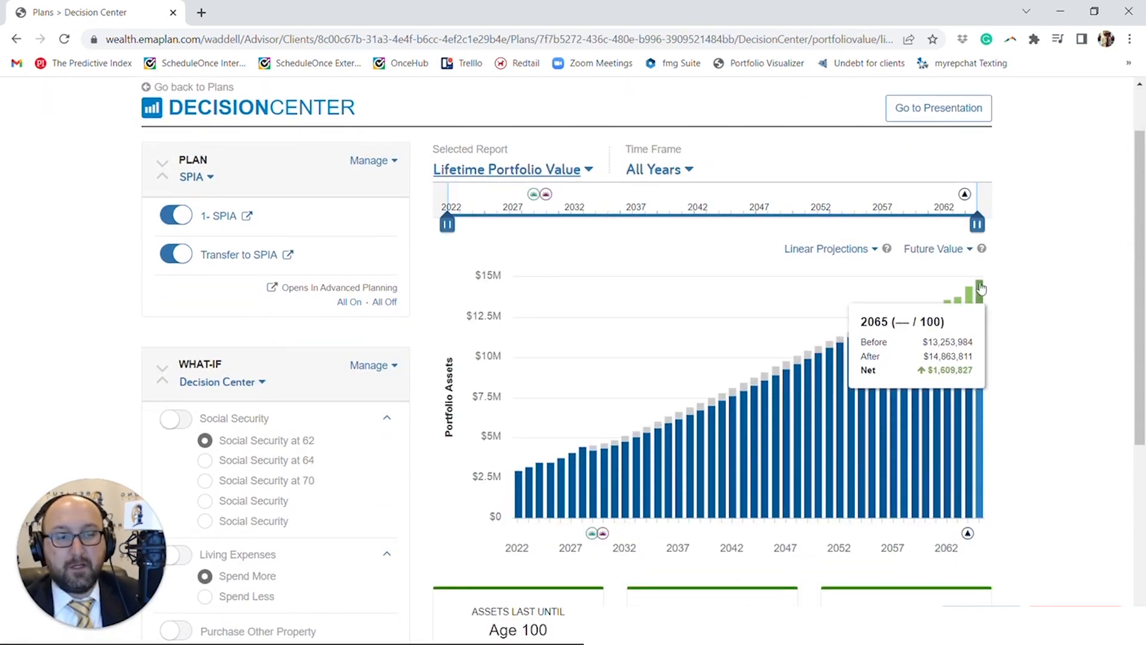
pyautogui.moveTo(536, 195)
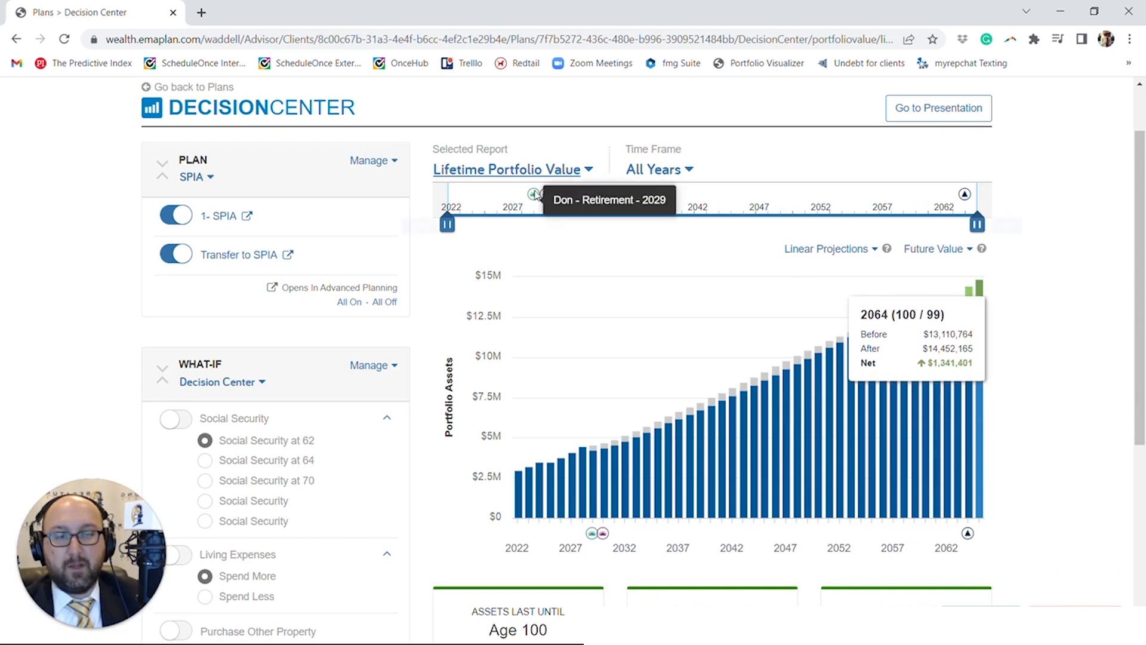
# - Return to the Monte Carlo report and check the SPIA scenario's probability of success
pyautogui.click(519, 170)
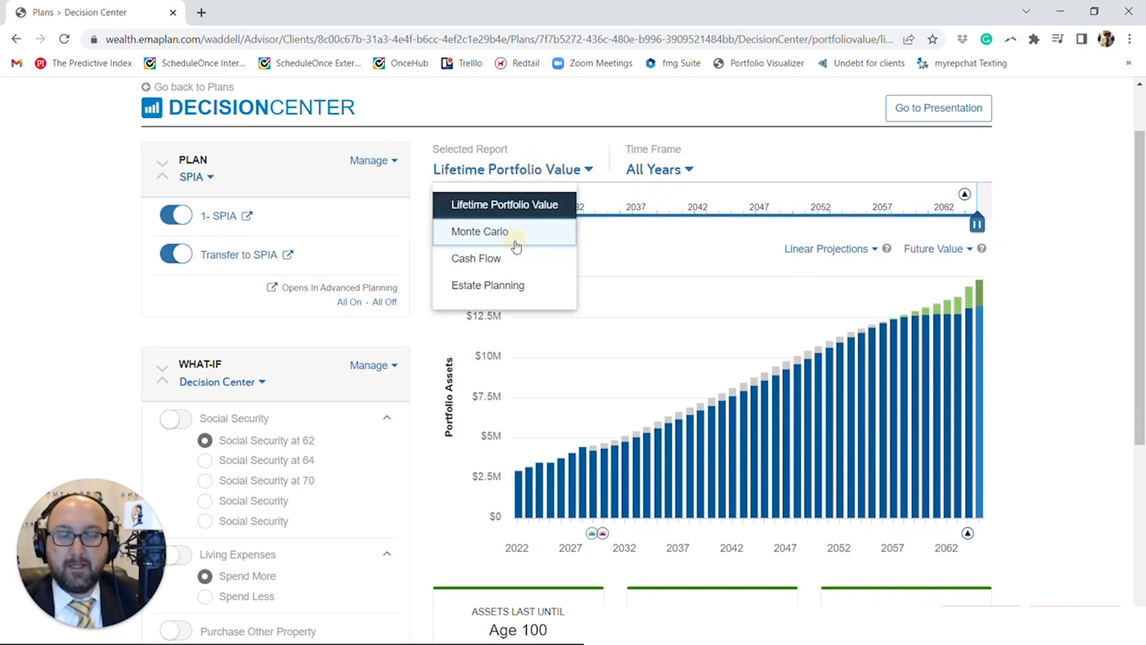
pyautogui.click(517, 246)
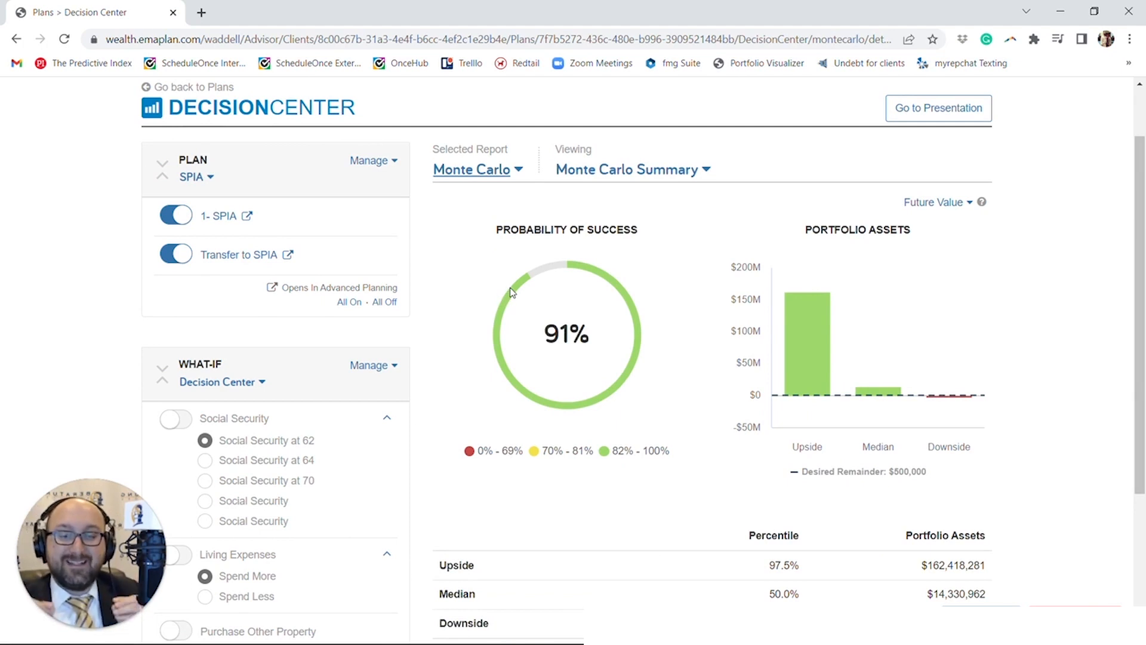
pyautogui.scroll(2, 511, 292)
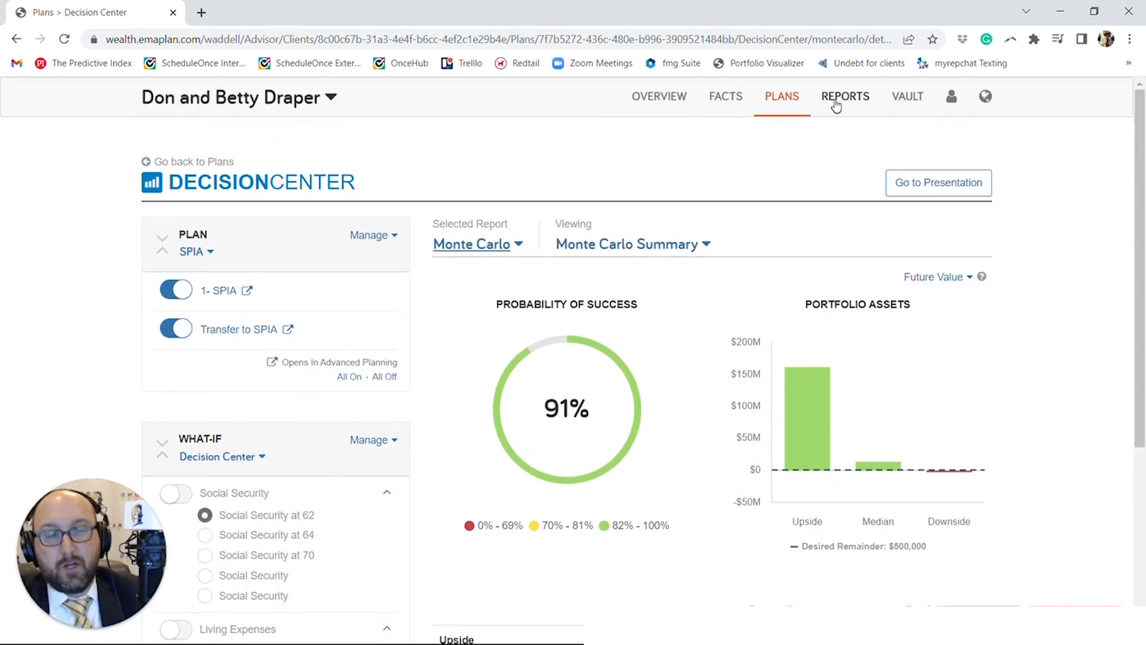
# - Open the Ledger report from the client's favorite reports
pyautogui.click(843, 98)
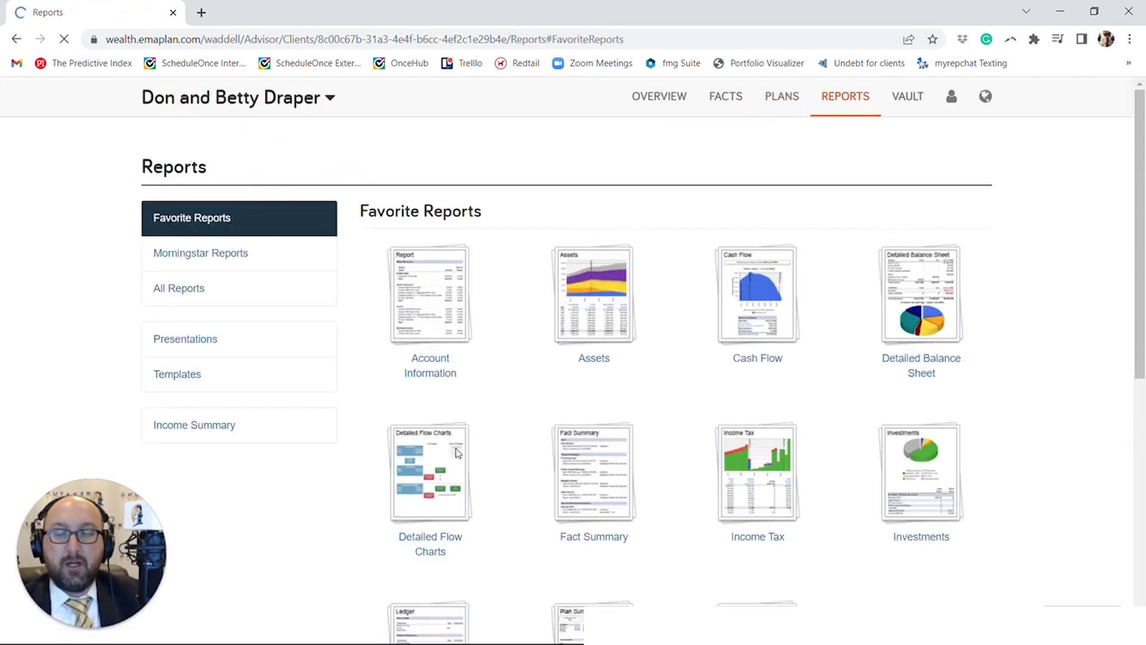
pyautogui.scroll(-3, 453, 455)
pyautogui.click(425, 507)
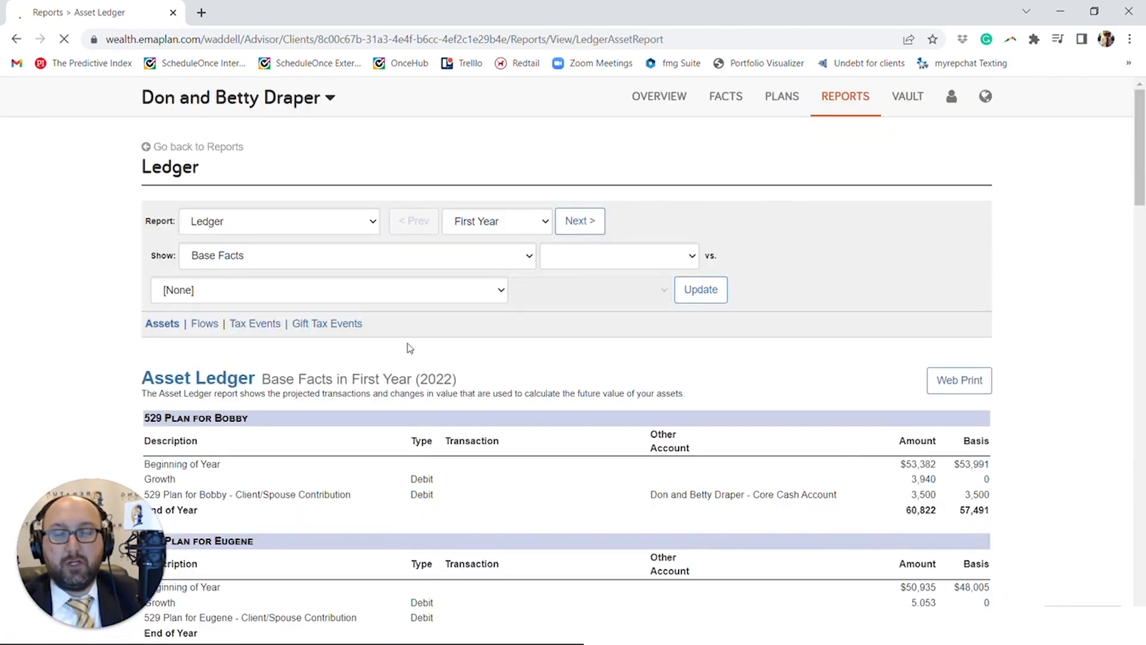
pyautogui.scroll(-2, 408, 346)
pyautogui.scroll(2, 409, 347)
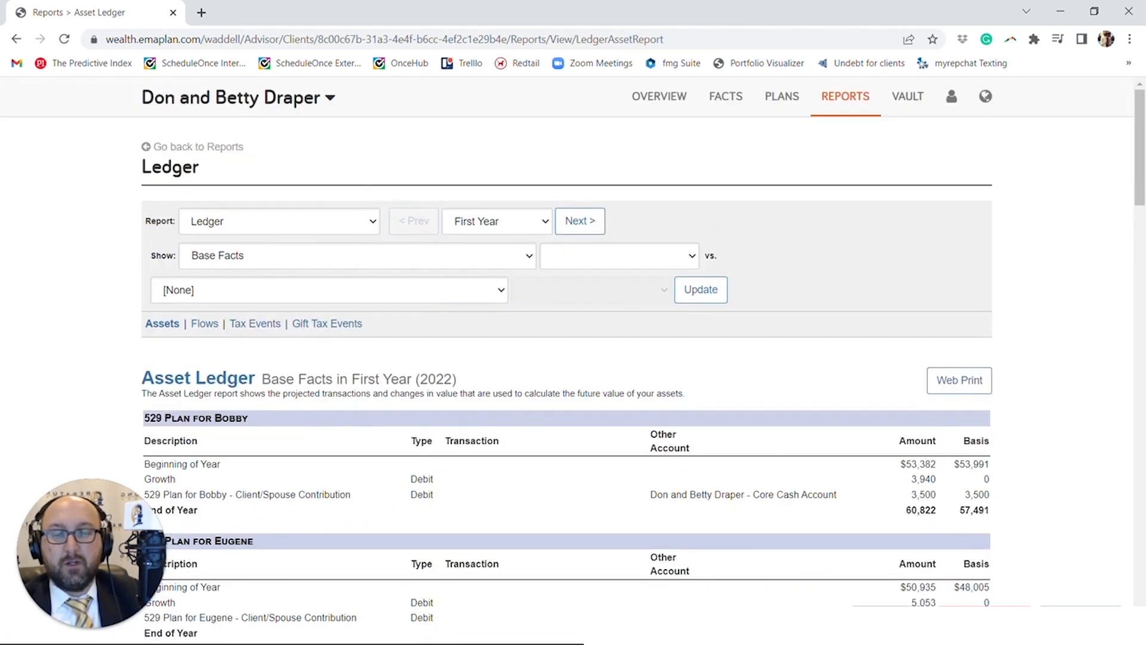
# - Set the ledger to show the SPIA scenario and update the report
pyautogui.click(327, 257)
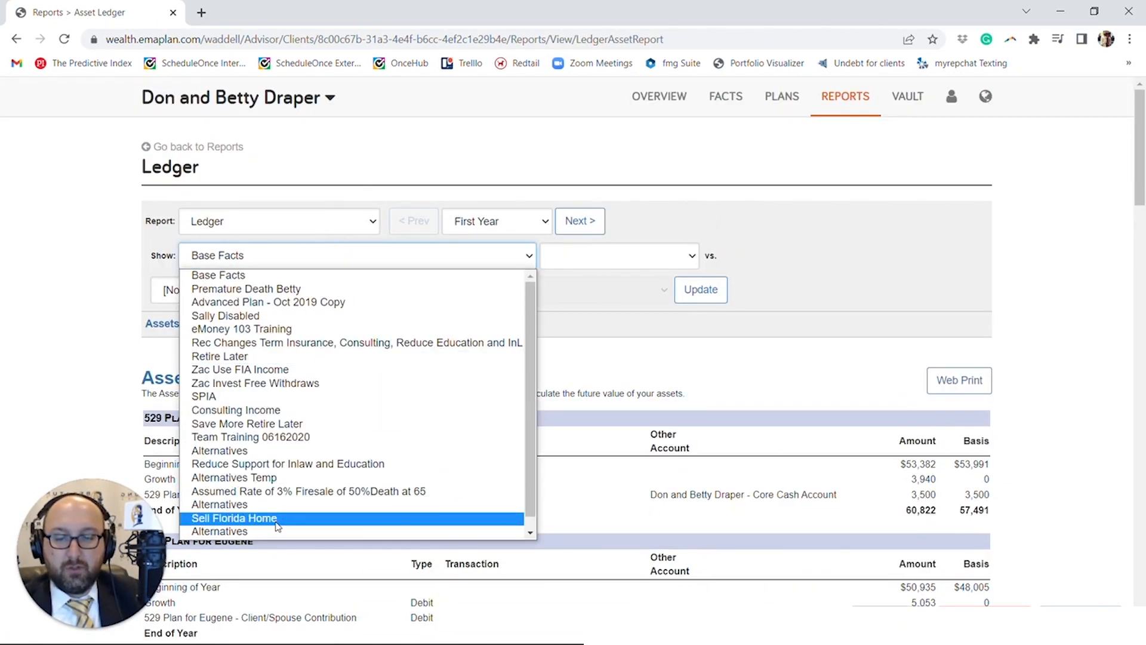
pyautogui.scroll(-1, 275, 514)
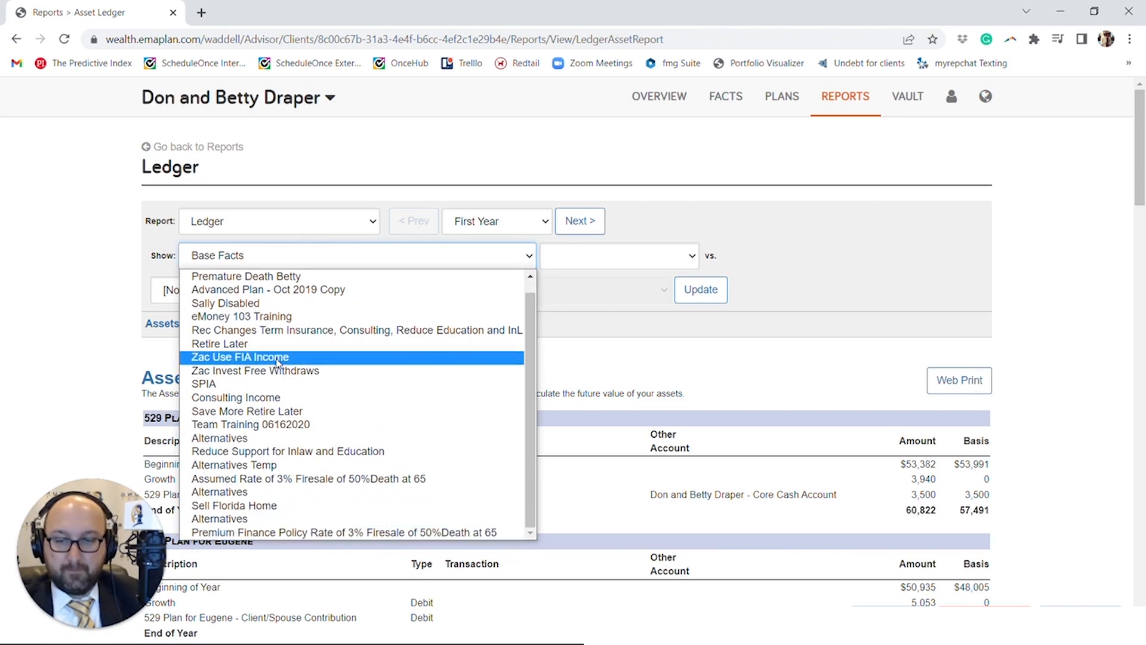
pyautogui.click(271, 382)
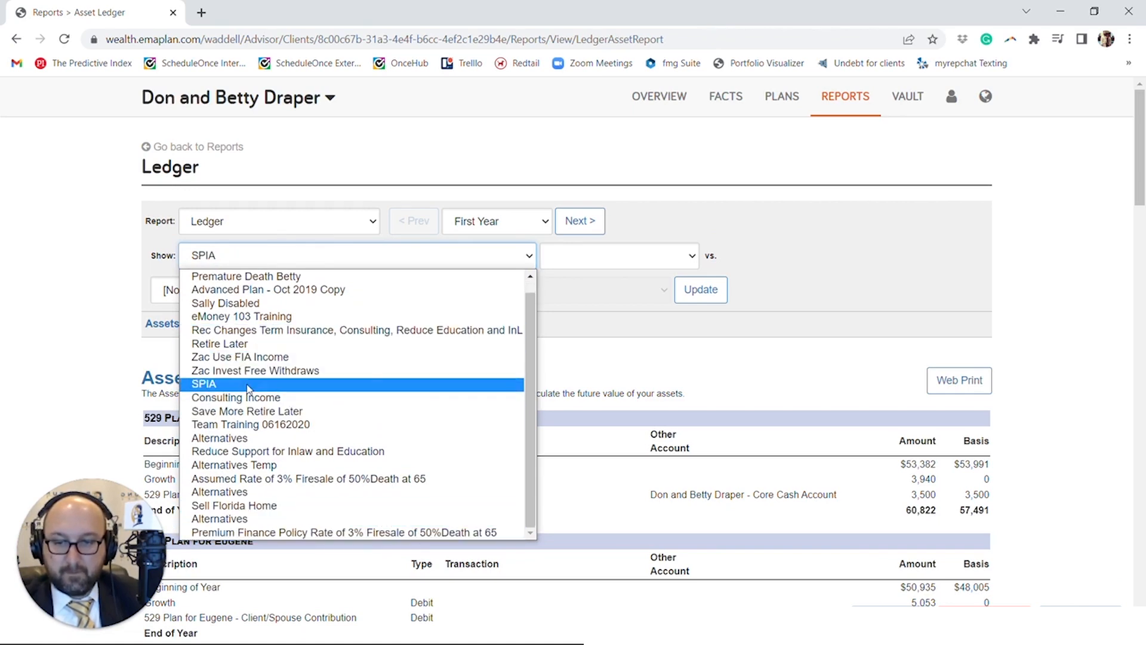
pyautogui.click(248, 387)
pyautogui.click(700, 289)
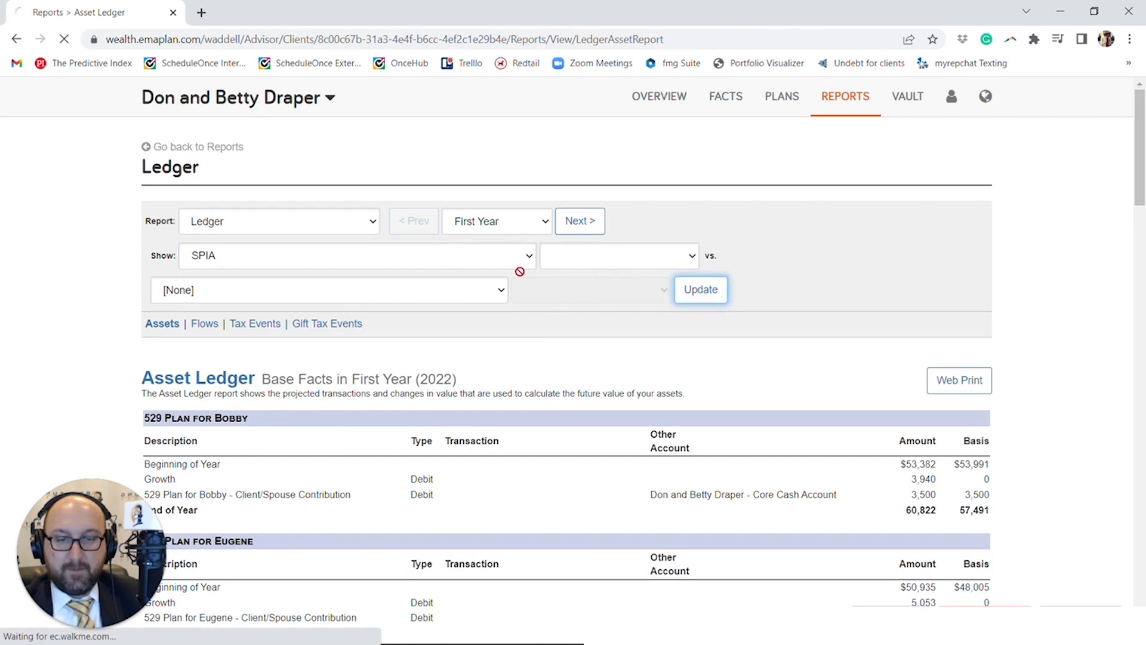
# - Show the ledger for 2028 and check the Transfer to SPIA entries under the client's 401K and the SPIA account
pyautogui.click(527, 222)
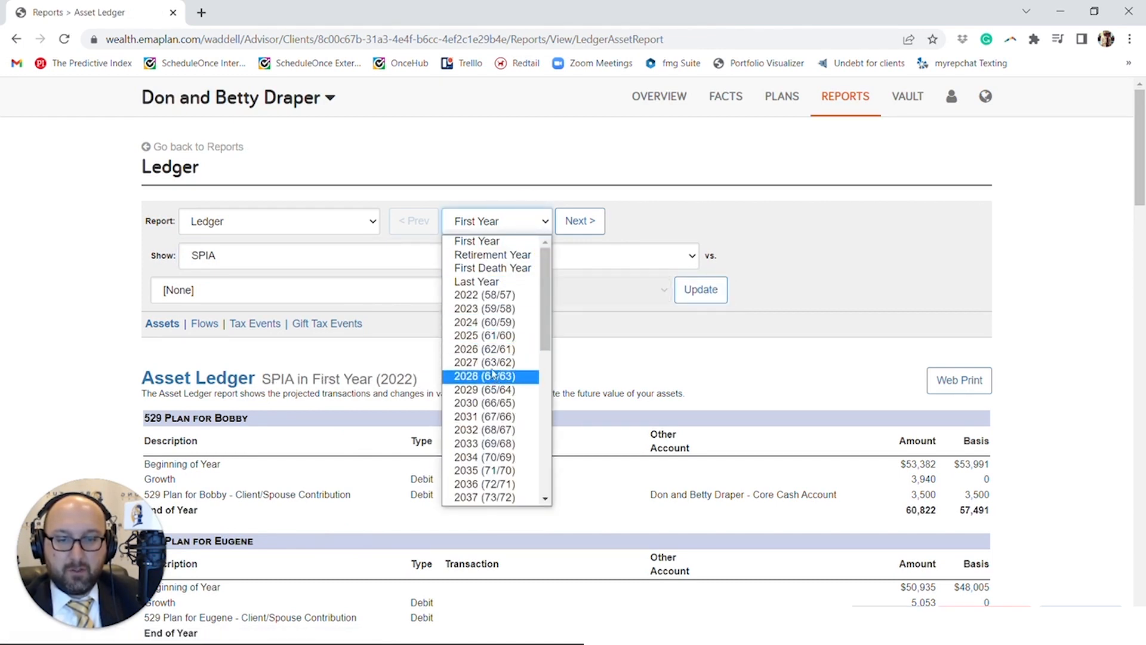
pyautogui.click(485, 377)
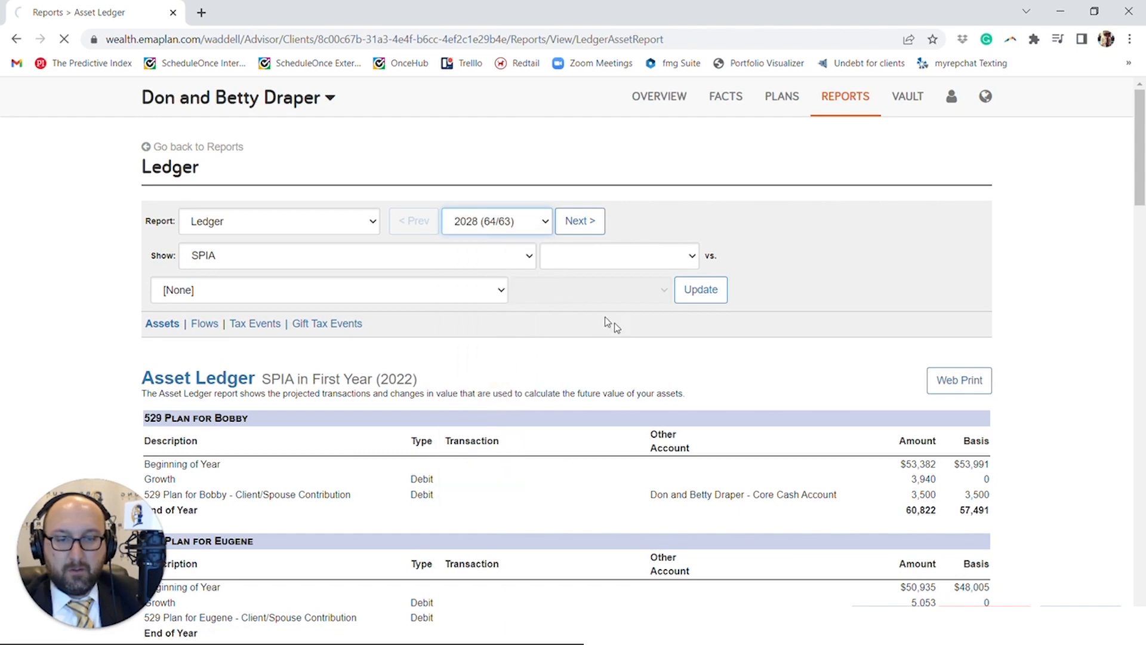
pyautogui.scroll(-3, 624, 333)
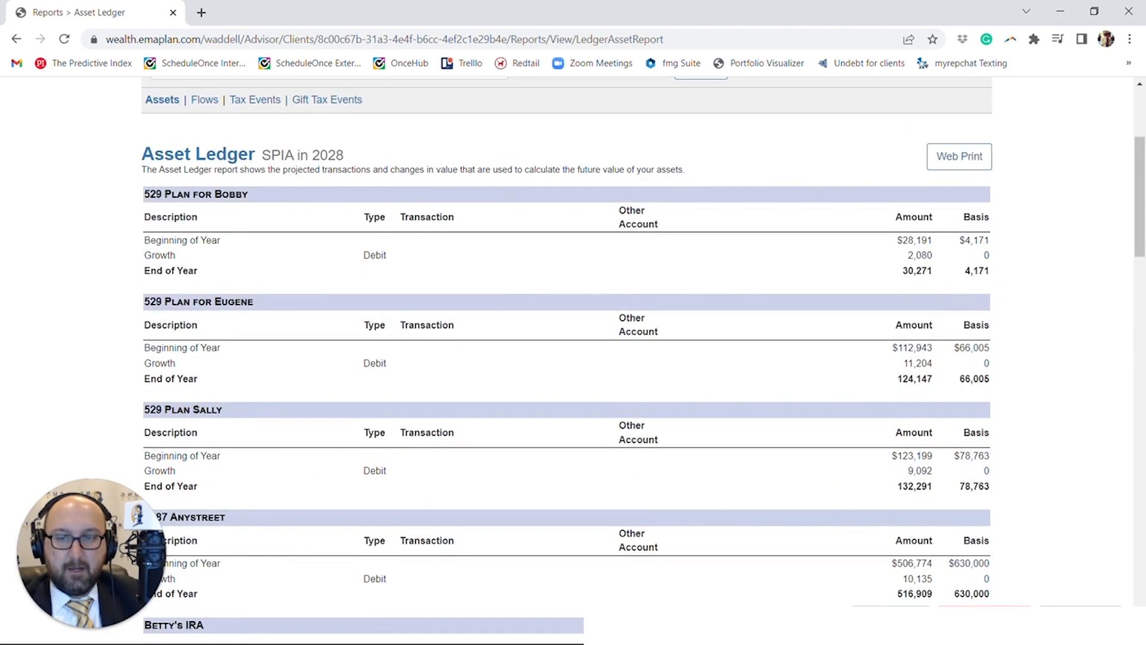
pyautogui.scroll(-3, 624, 333)
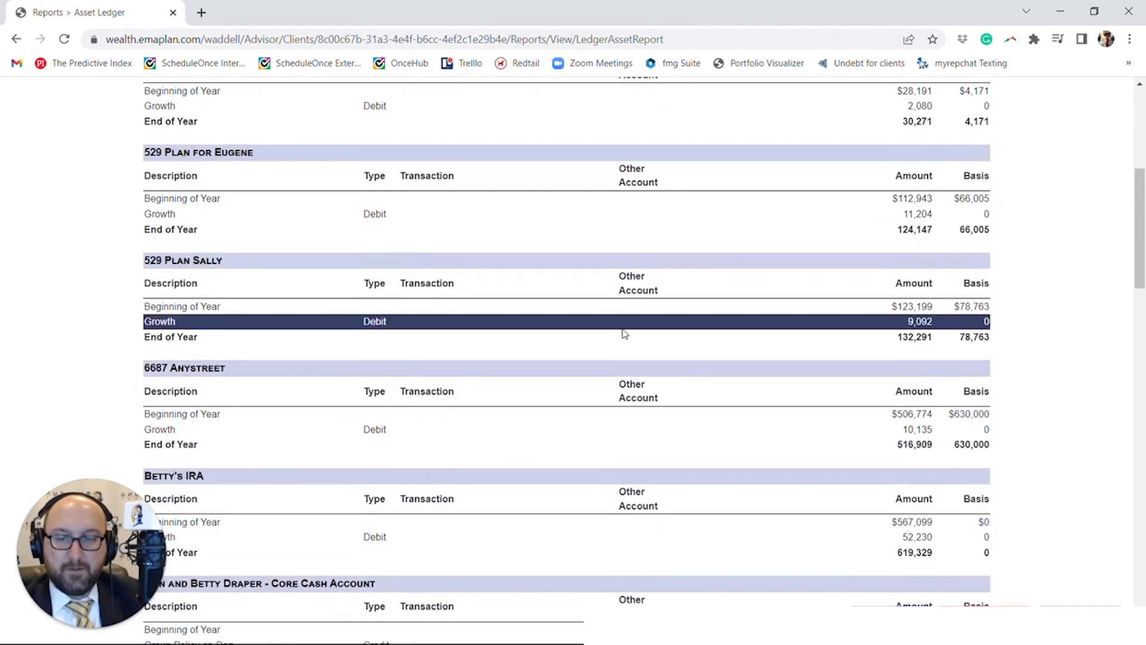
pyautogui.scroll(-3, 624, 333)
pyautogui.scroll(-2, 624, 334)
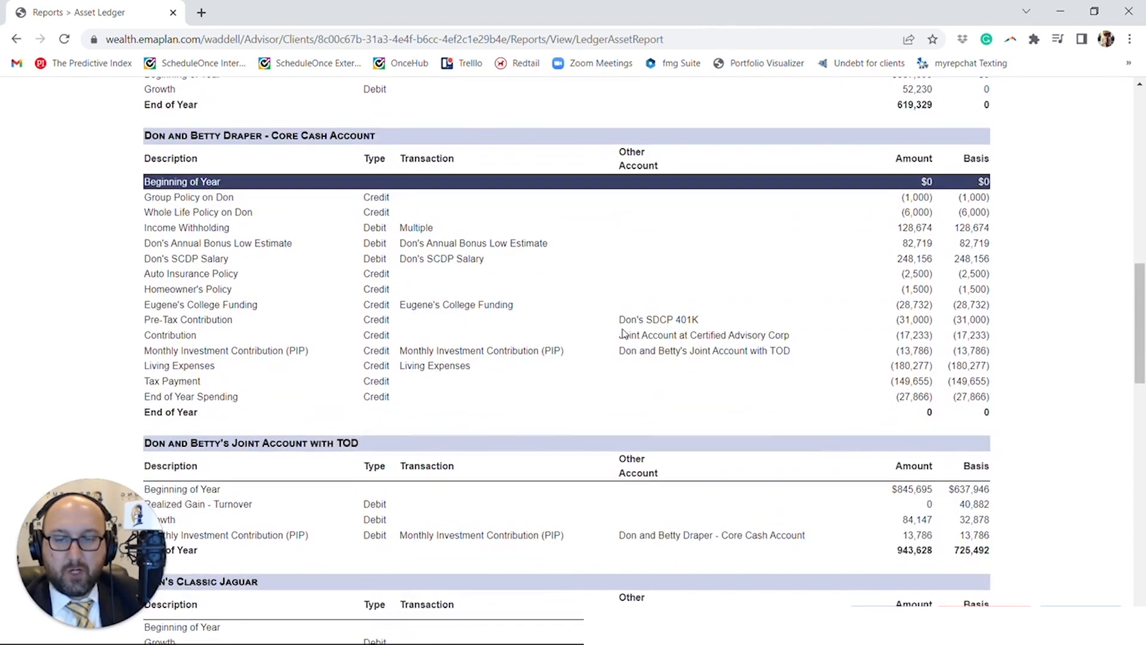
pyautogui.scroll(-7, 624, 333)
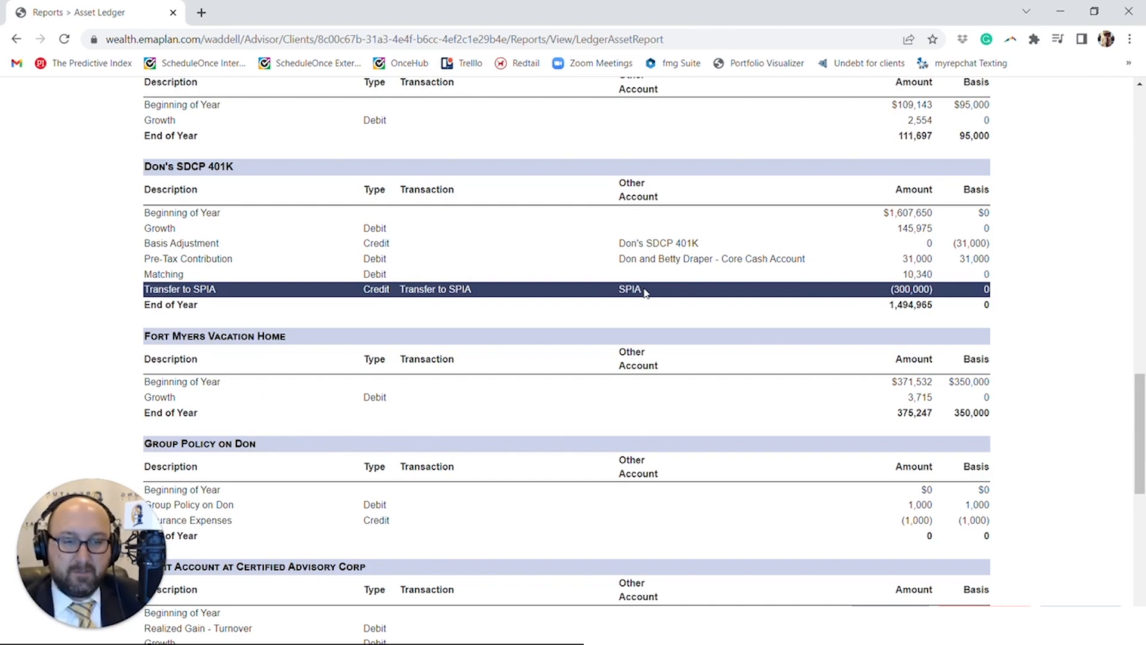
pyautogui.scroll(-10, 926, 289)
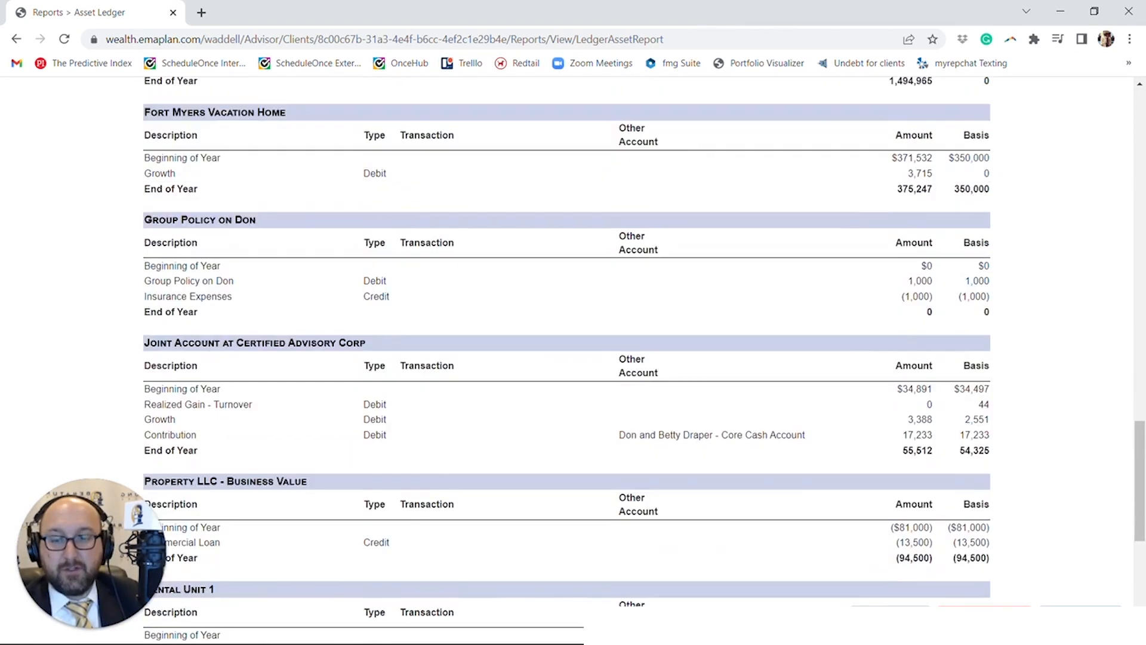
pyautogui.scroll(-1, 310, 306)
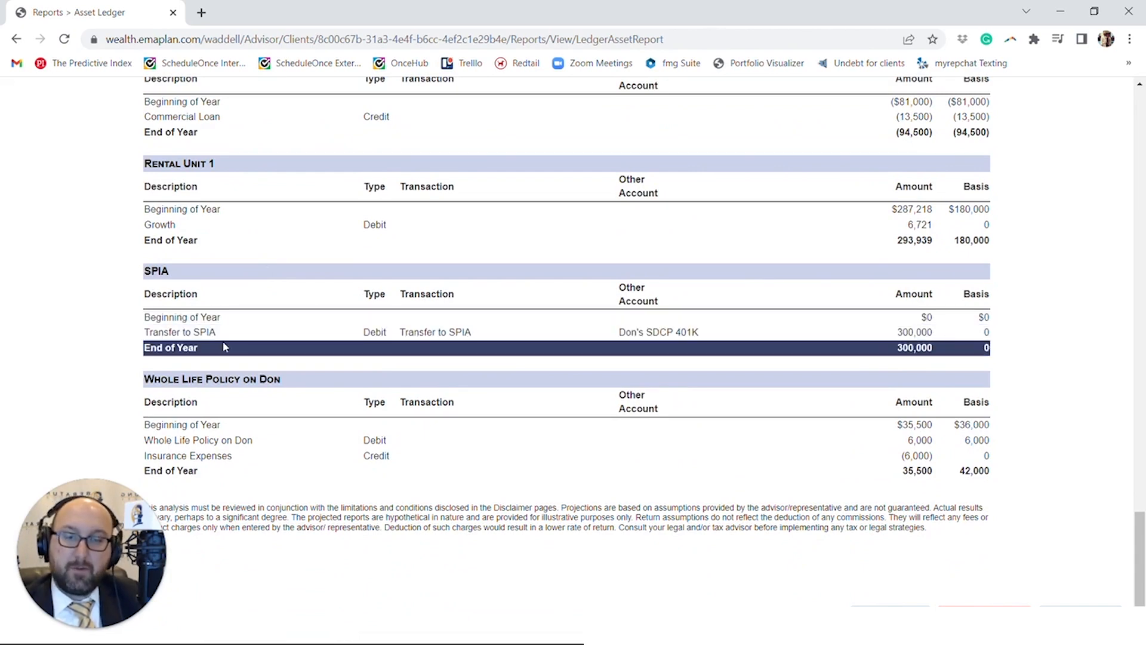
# - Advance the ledger to 2029 and check the annuitization entry under the SPIA account
pyautogui.scroll(20, 225, 352)
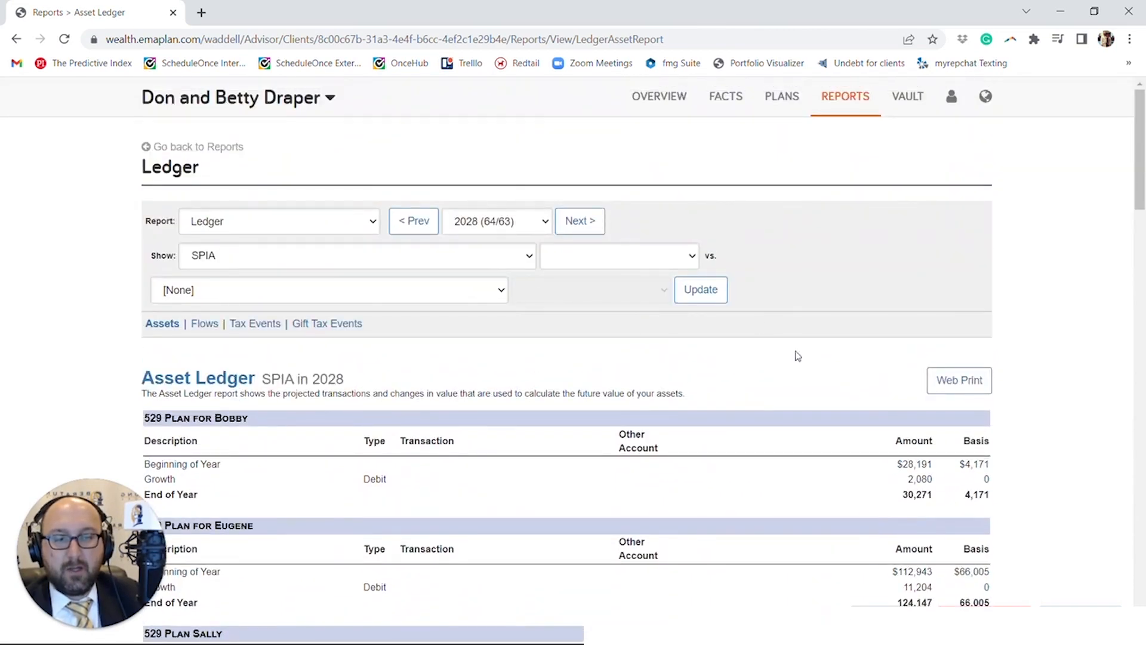
pyautogui.click(598, 237)
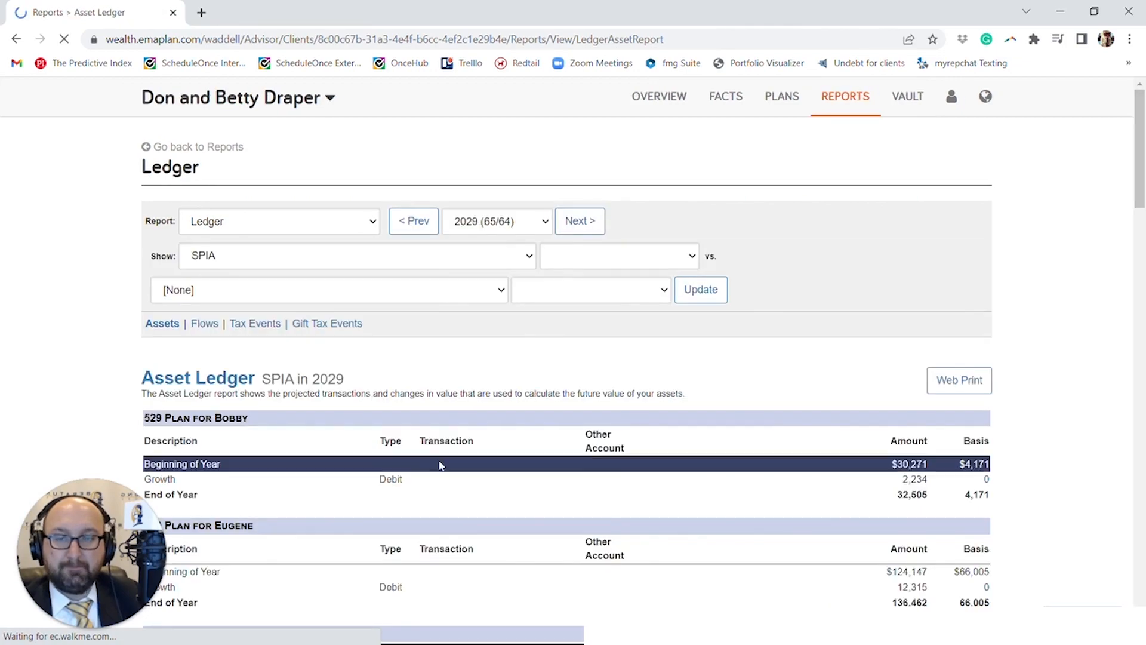
pyautogui.scroll(-3, 440, 466)
pyautogui.scroll(-8, 440, 466)
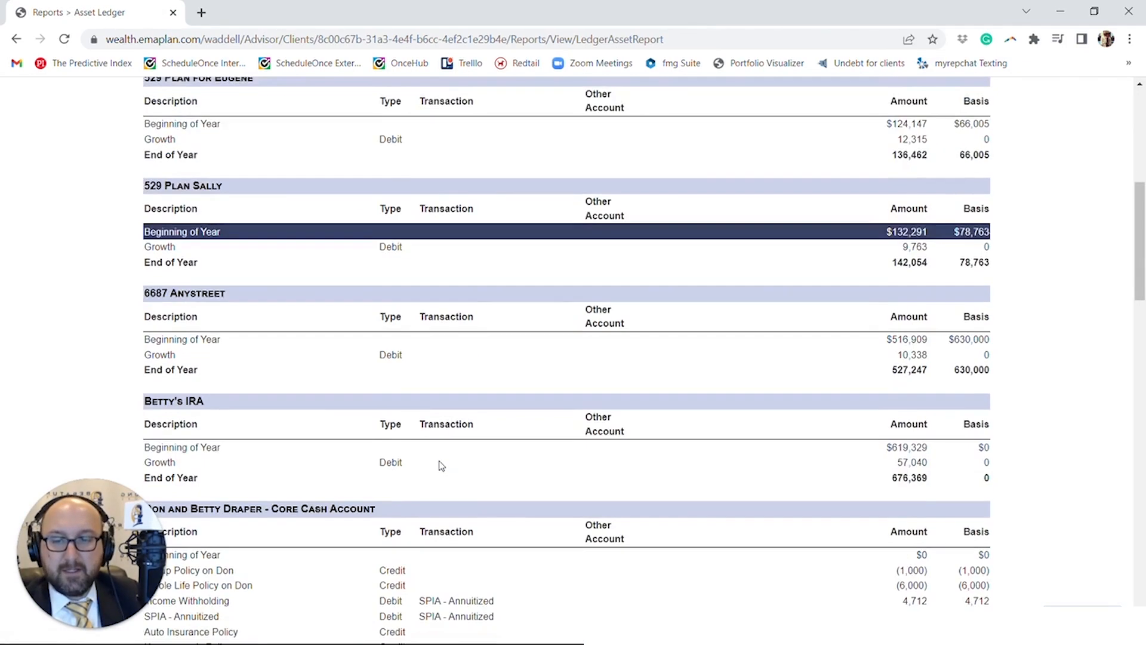
pyautogui.scroll(-8, 441, 466)
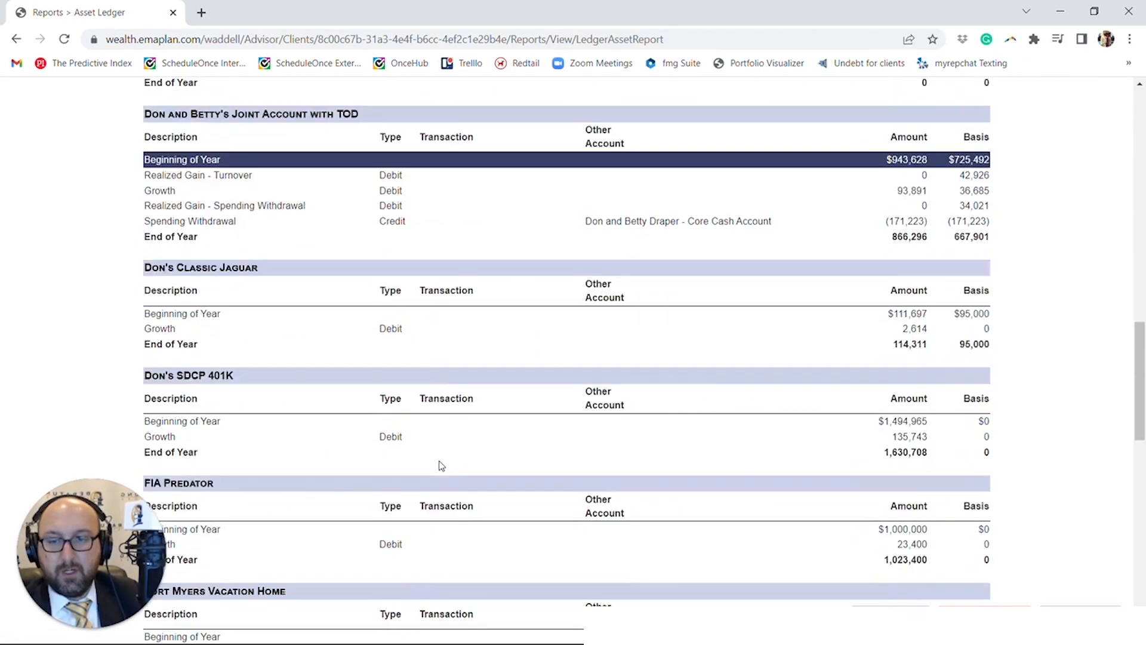
pyautogui.scroll(-10, 440, 466)
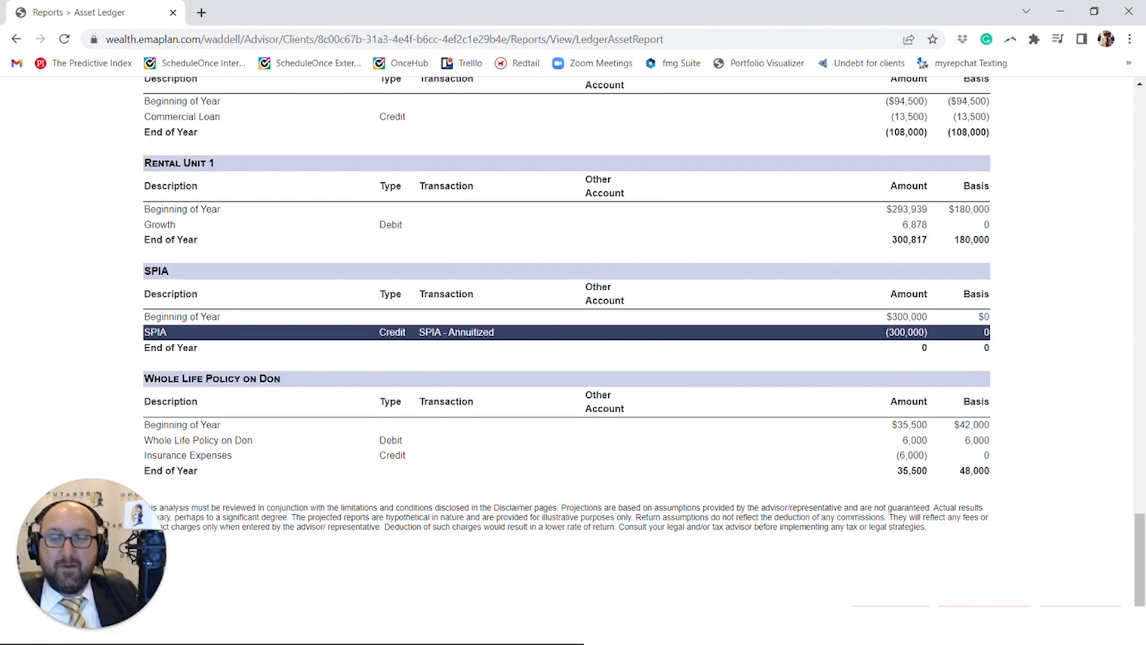
# - Examine the SPIA - Annuitized income and withholding entries in the 2029 Core Cash Account ledger
pyautogui.scroll(9, 470, 289)
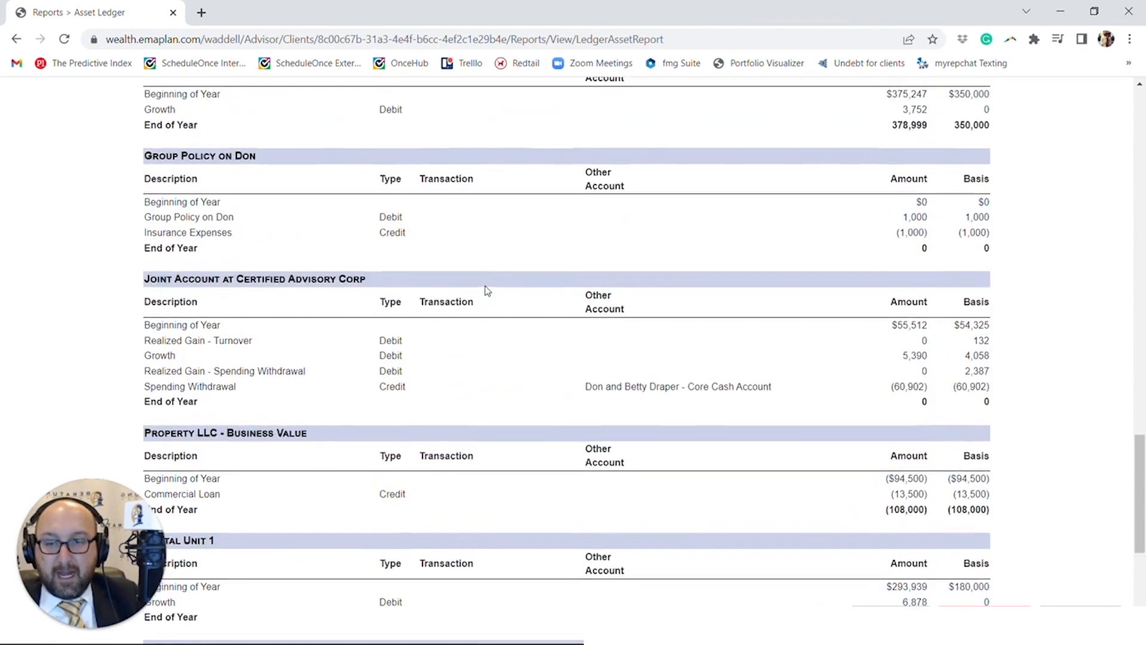
pyautogui.scroll(7, 438, 388)
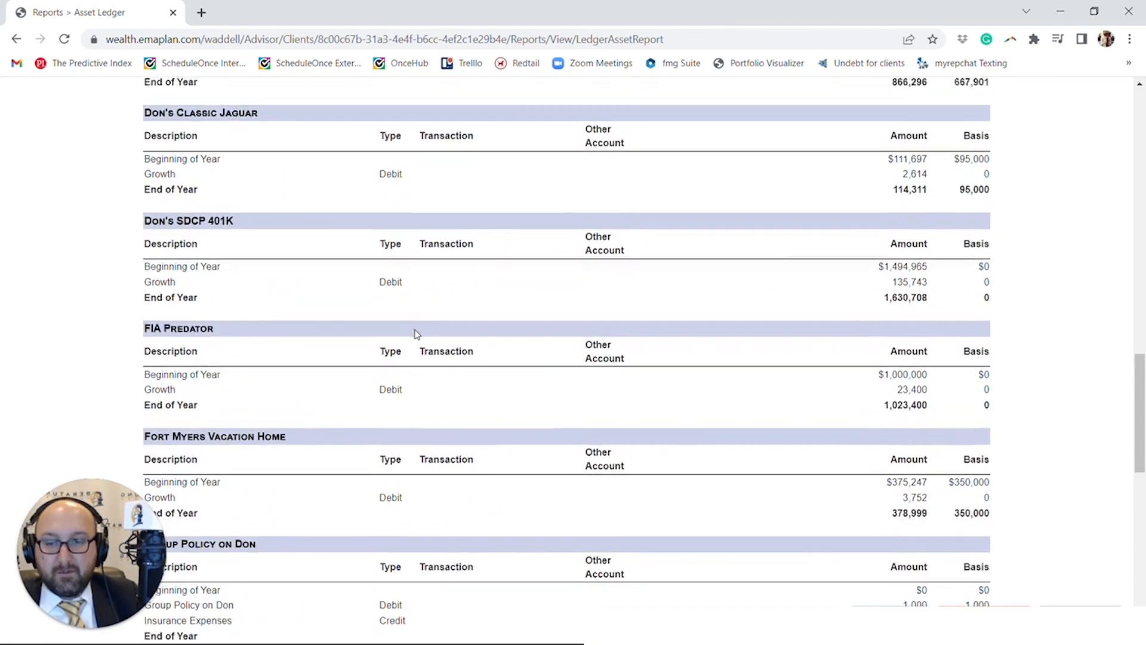
pyautogui.scroll(4, 417, 333)
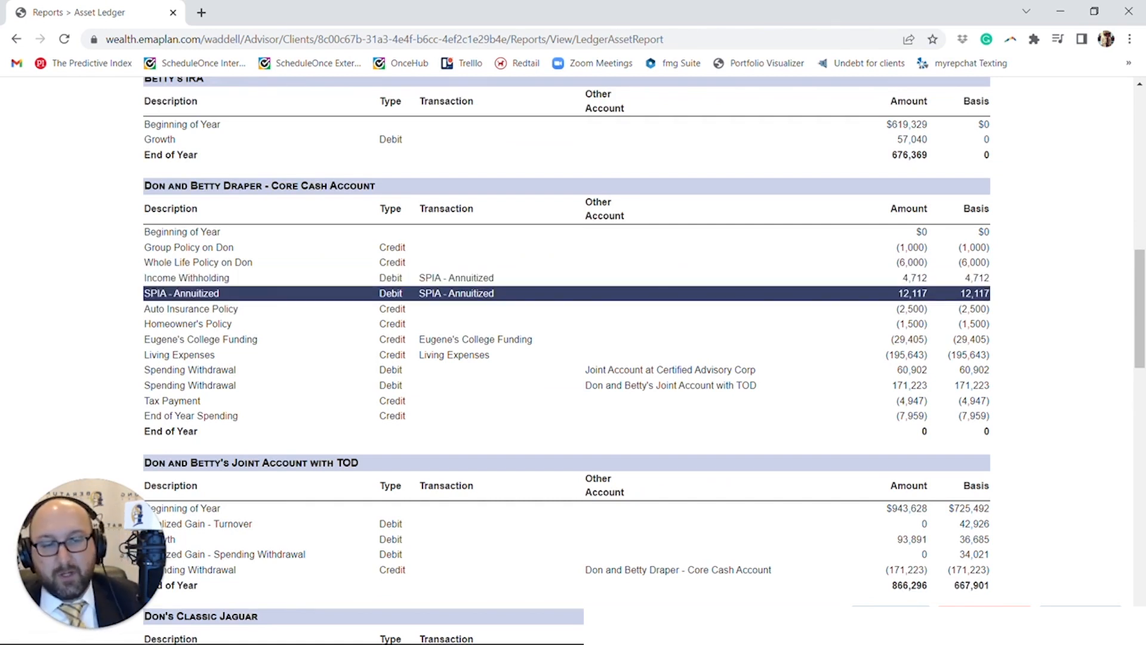
pyautogui.scroll(1, 452, 293)
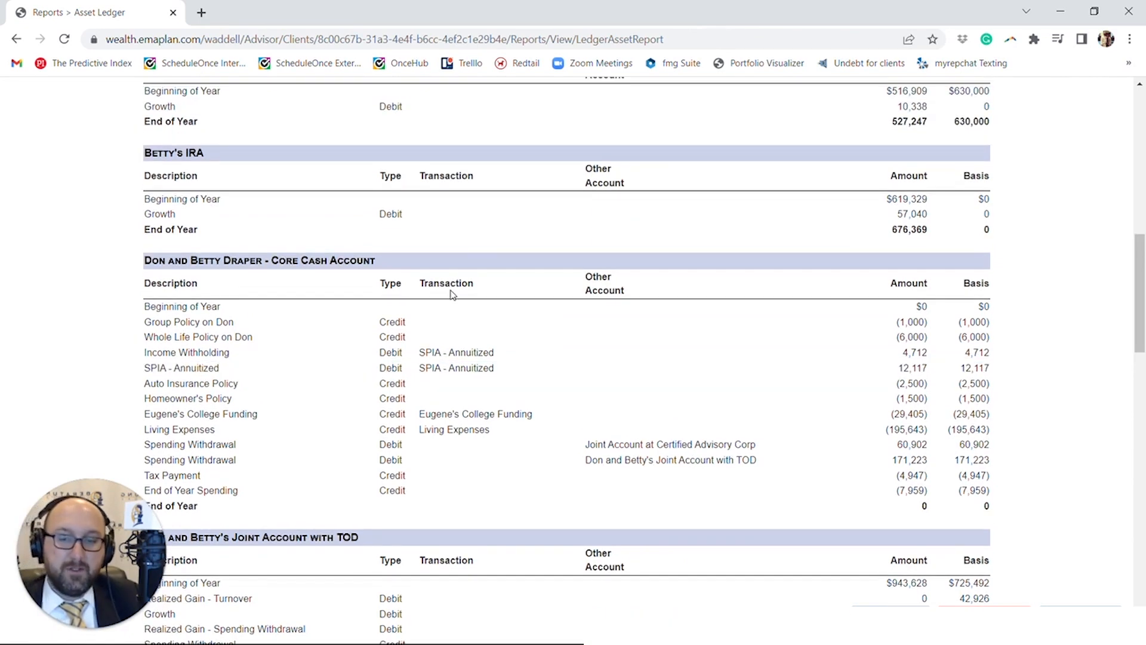
pyautogui.scroll(1, 452, 294)
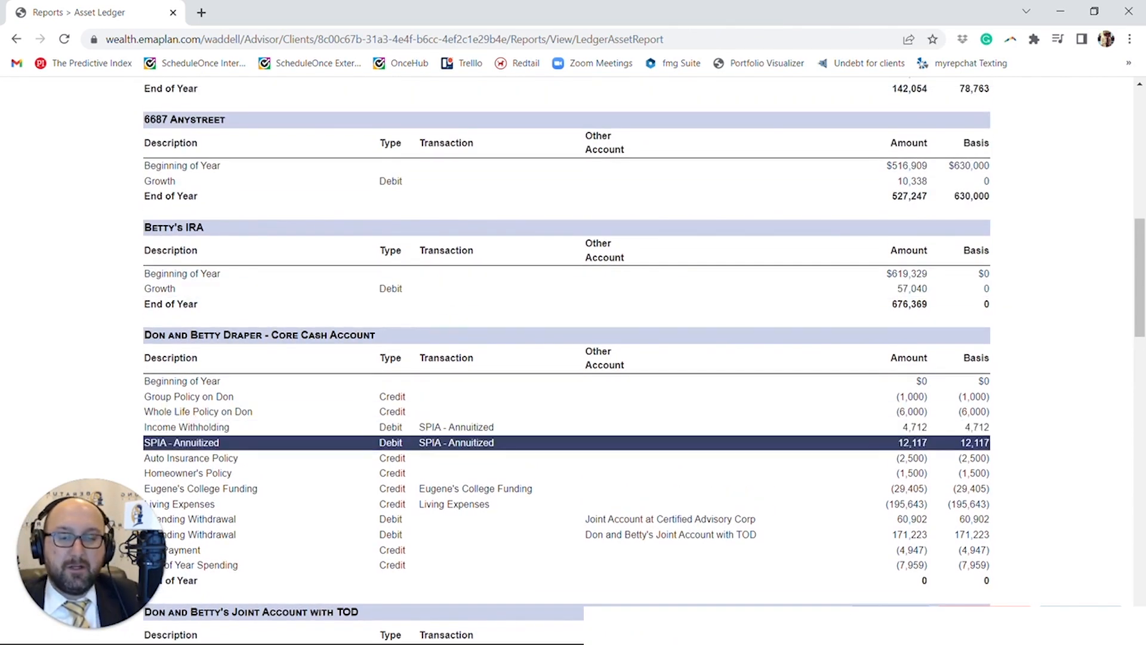
# - Display the 2029 Tax Event Ledger and review its income and deduction entries
pyautogui.scroll(7, 408, 443)
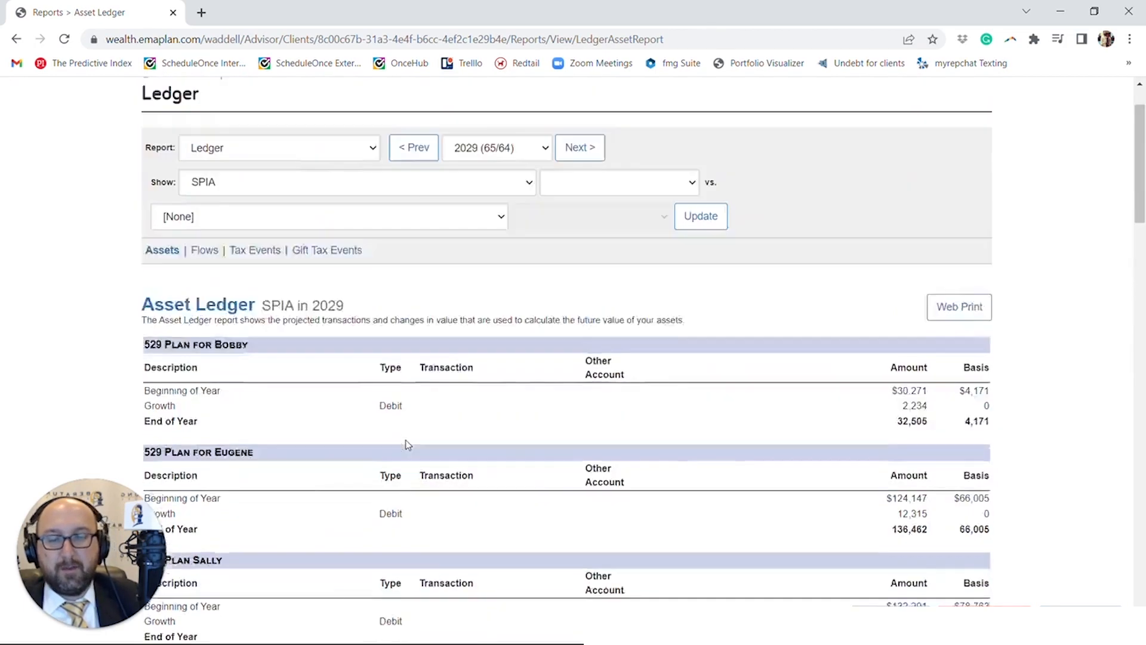
pyautogui.click(256, 249)
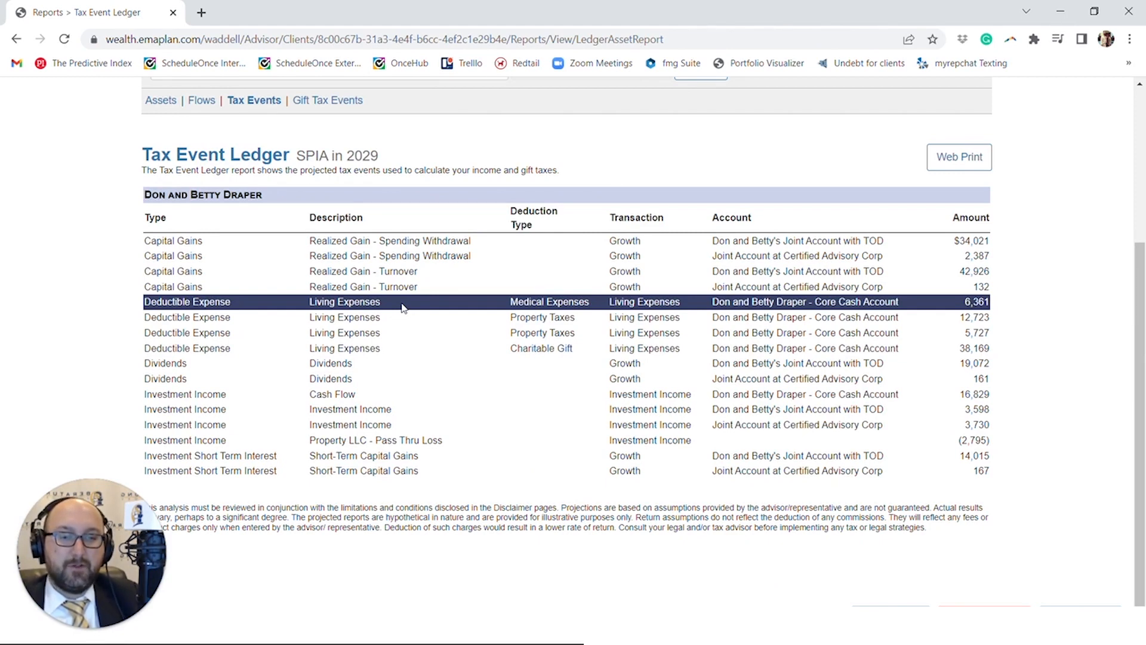
pyautogui.scroll(4, 401, 307)
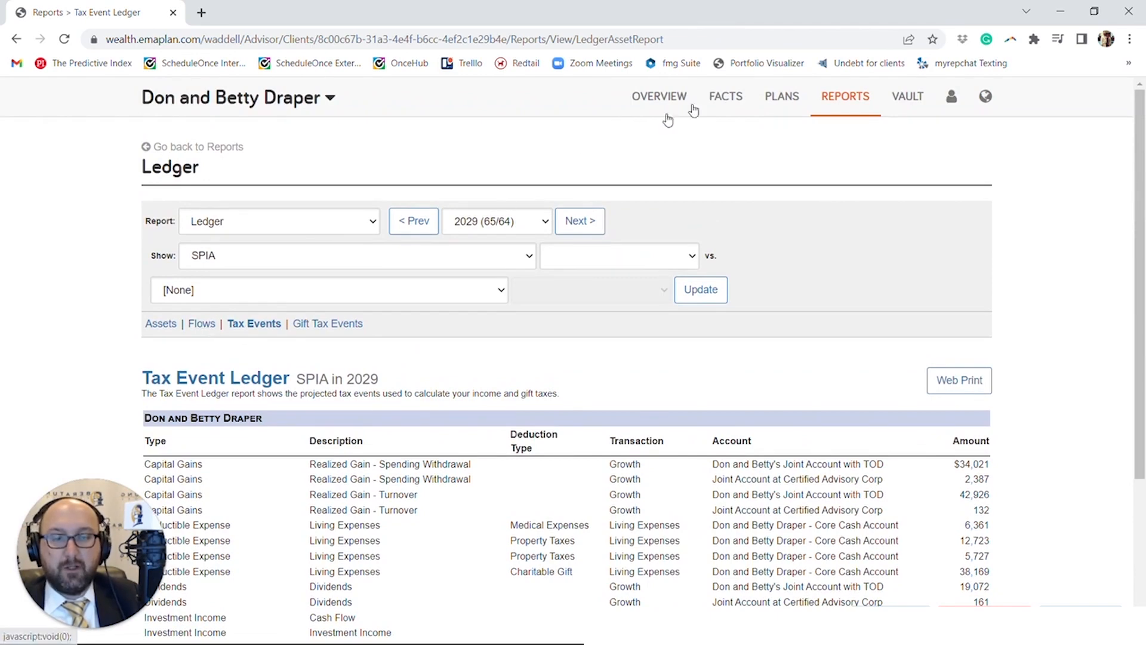
# - Open the Cash Flow report from the client's favorite reports
pyautogui.click(820, 100)
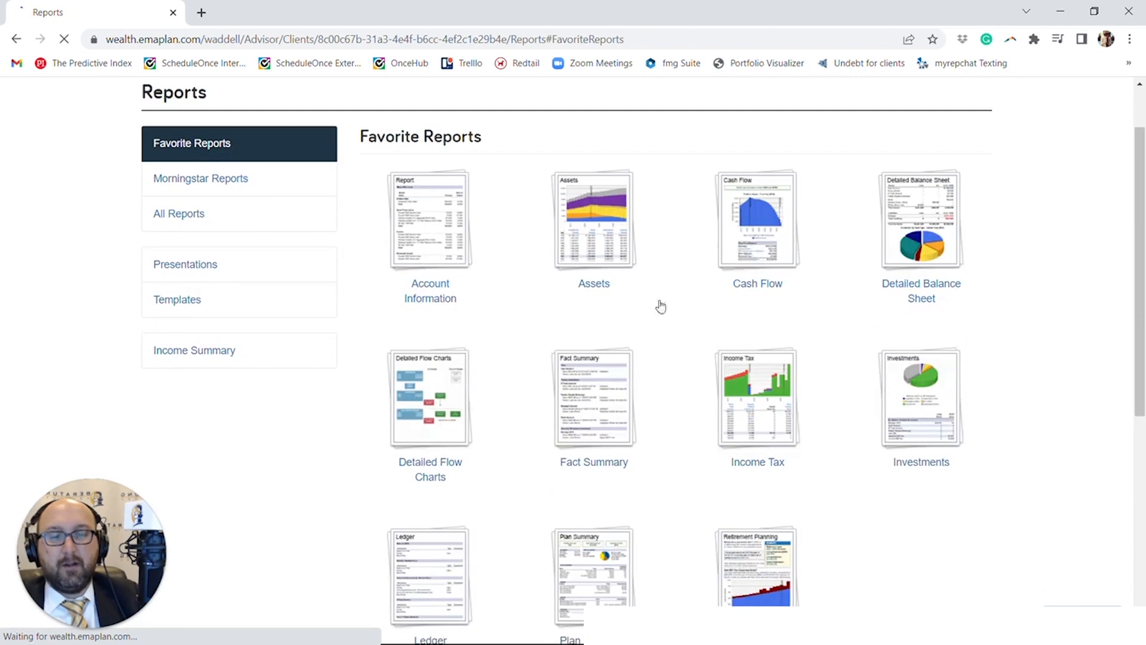
pyautogui.click(751, 249)
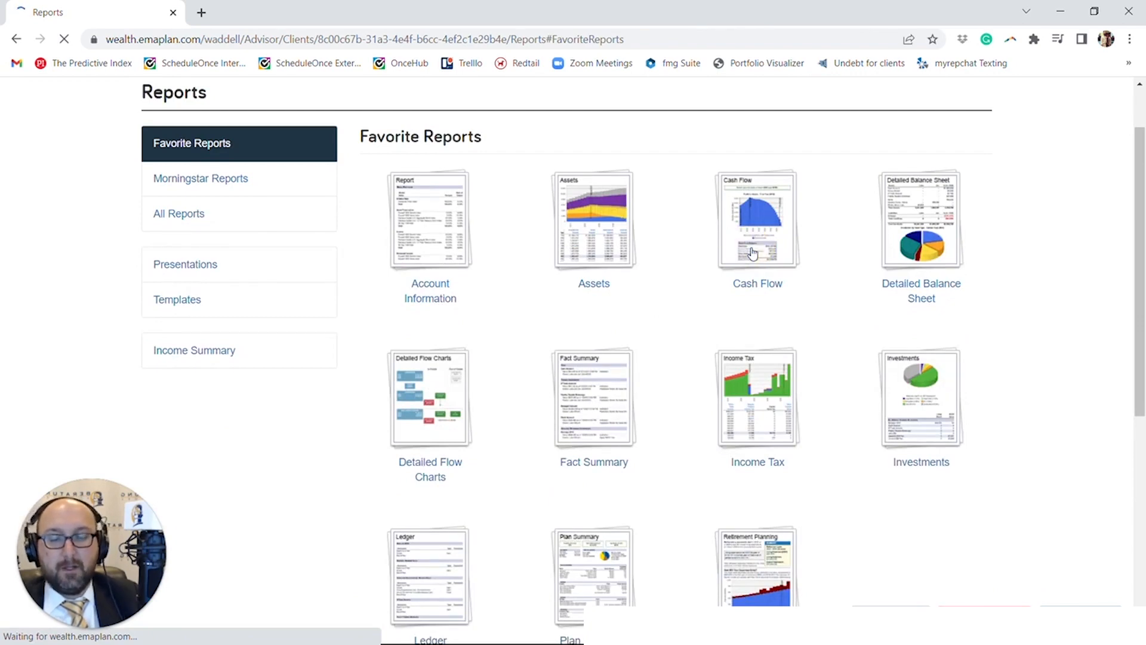
pyautogui.scroll(-7, 684, 341)
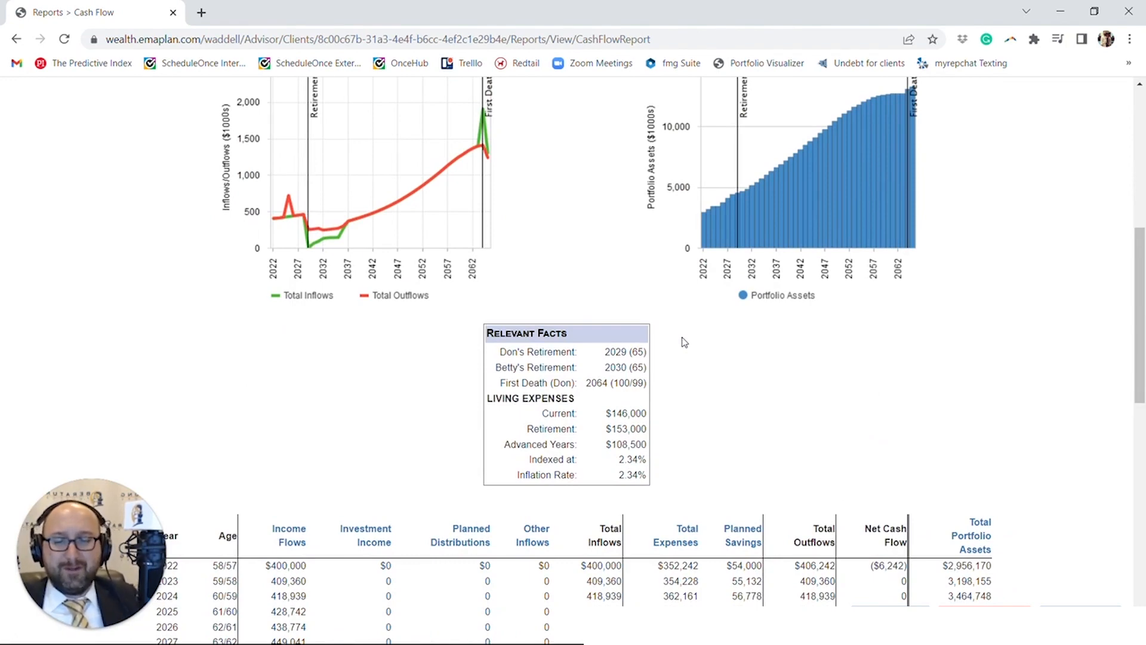
# - Compare Base Facts against the SPIA scenario in the Cash Flow report and update it
pyautogui.scroll(4, 668, 352)
pyautogui.scroll(4, 478, 179)
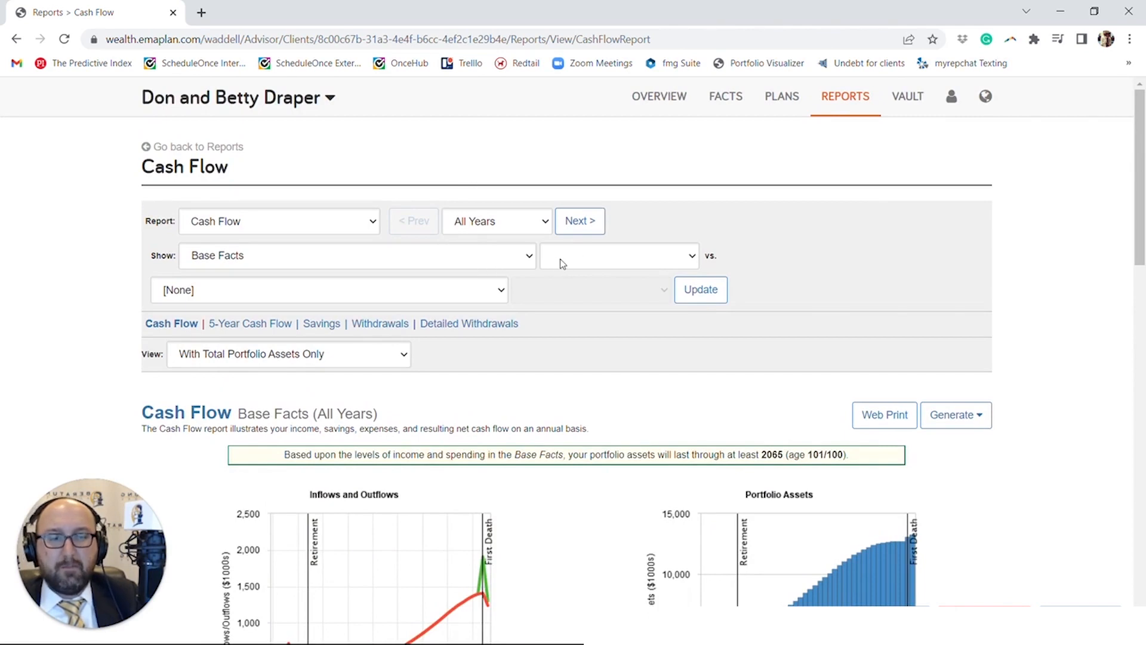
pyautogui.click(474, 290)
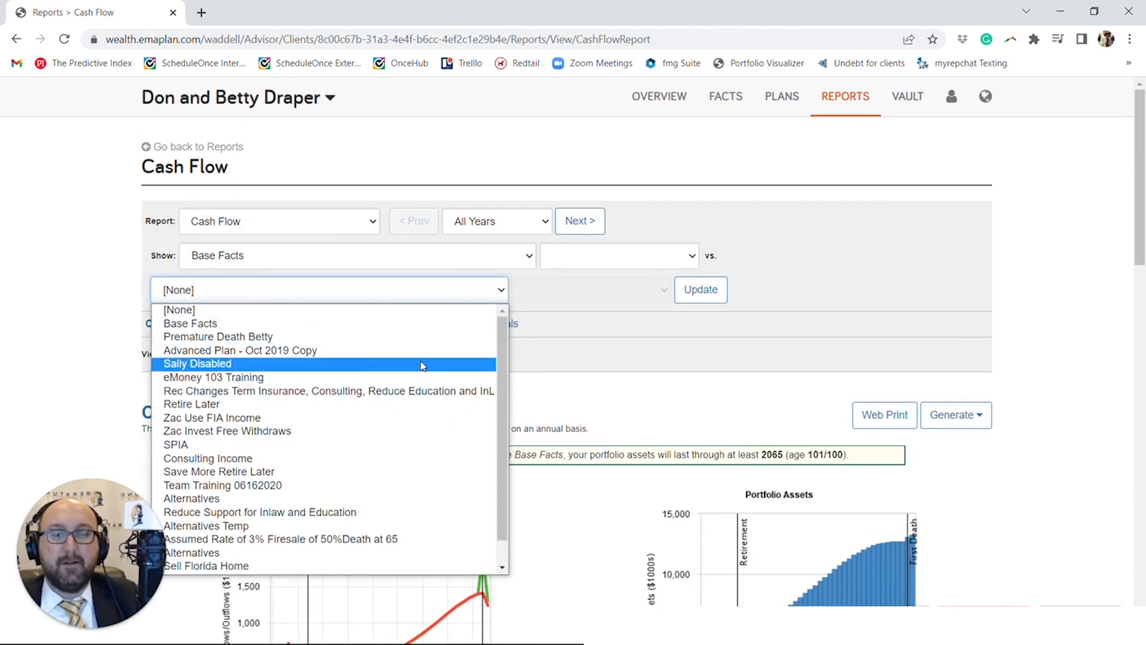
pyautogui.scroll(-1, 423, 365)
pyautogui.scroll(-1, 423, 365)
pyautogui.click(359, 416)
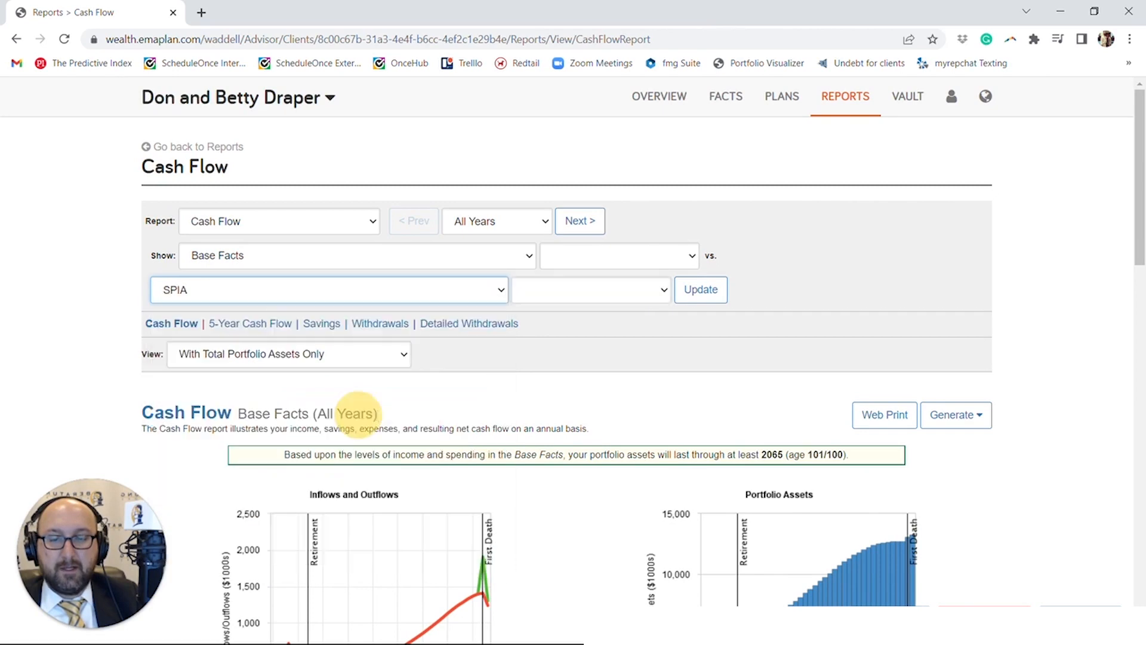
pyautogui.click(712, 290)
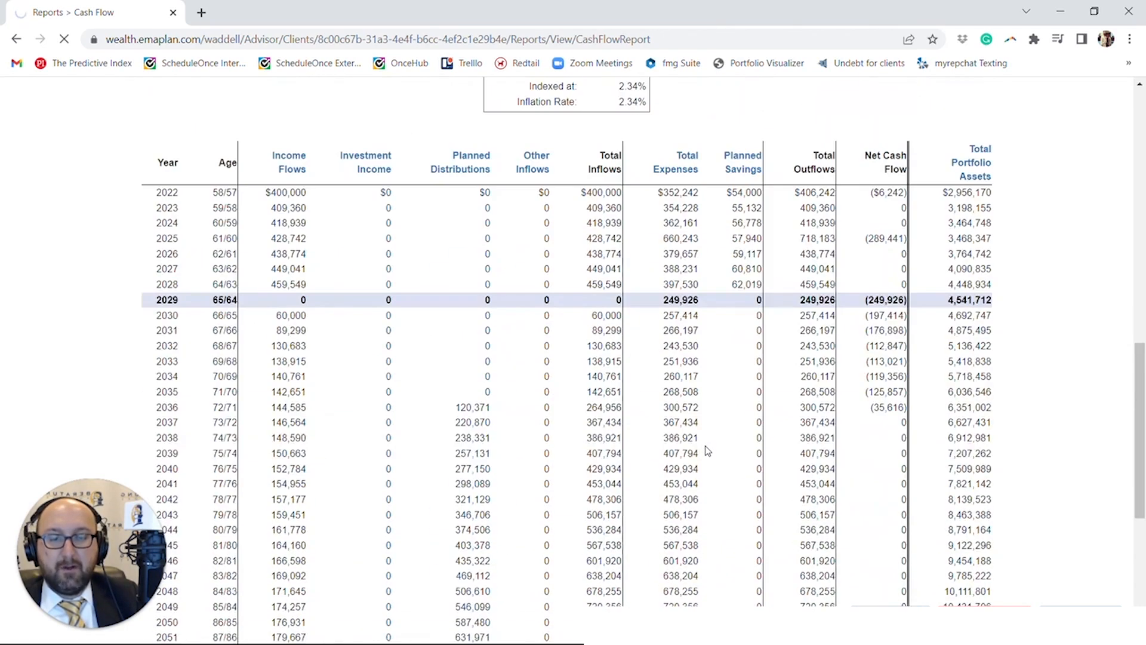
# - Compare the yearly inflows, outflows and net cash flow of Base Facts and SPIA from 2029 onward
pyautogui.scroll(-1, 708, 451)
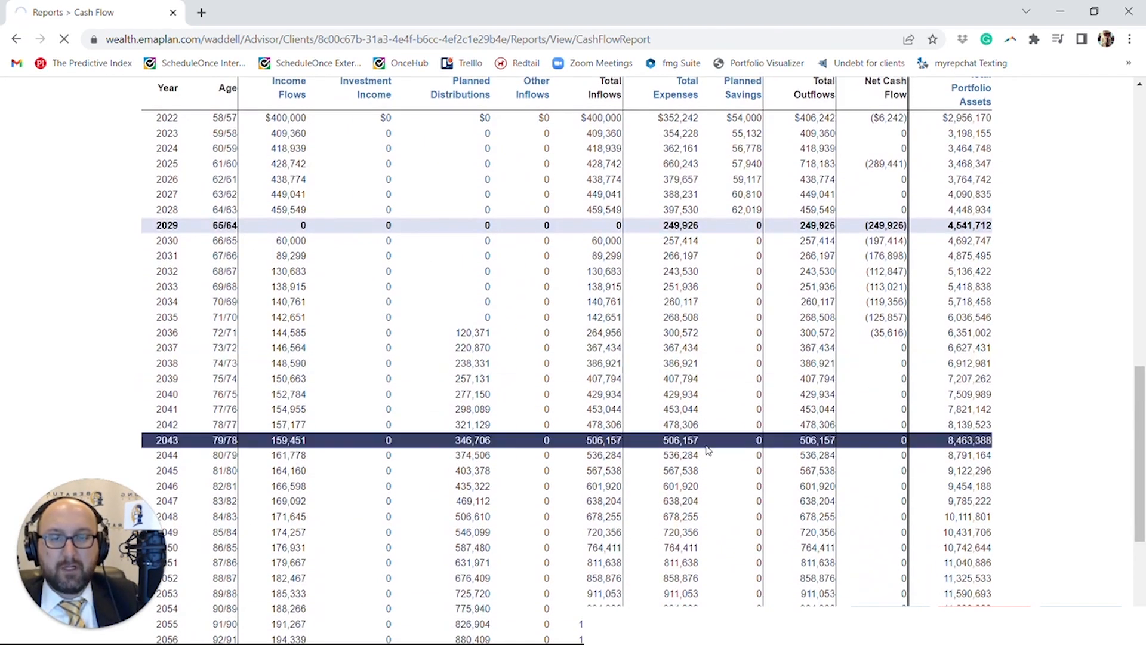
pyautogui.scroll(-16, 719, 410)
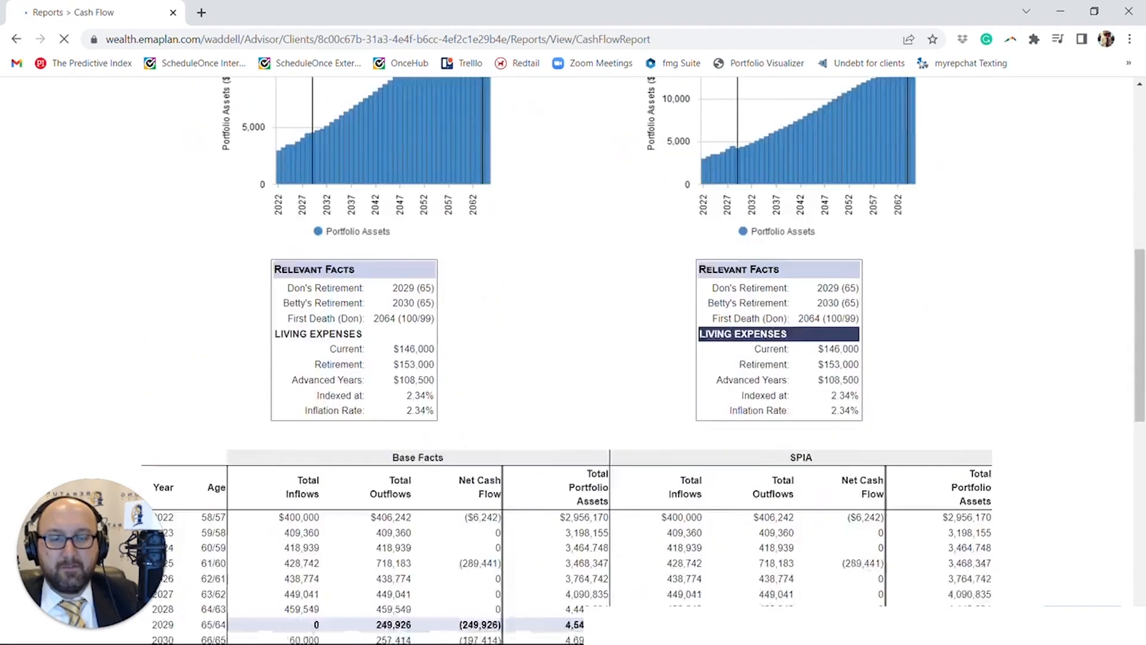
pyautogui.scroll(3, 719, 382)
pyautogui.scroll(4, 718, 376)
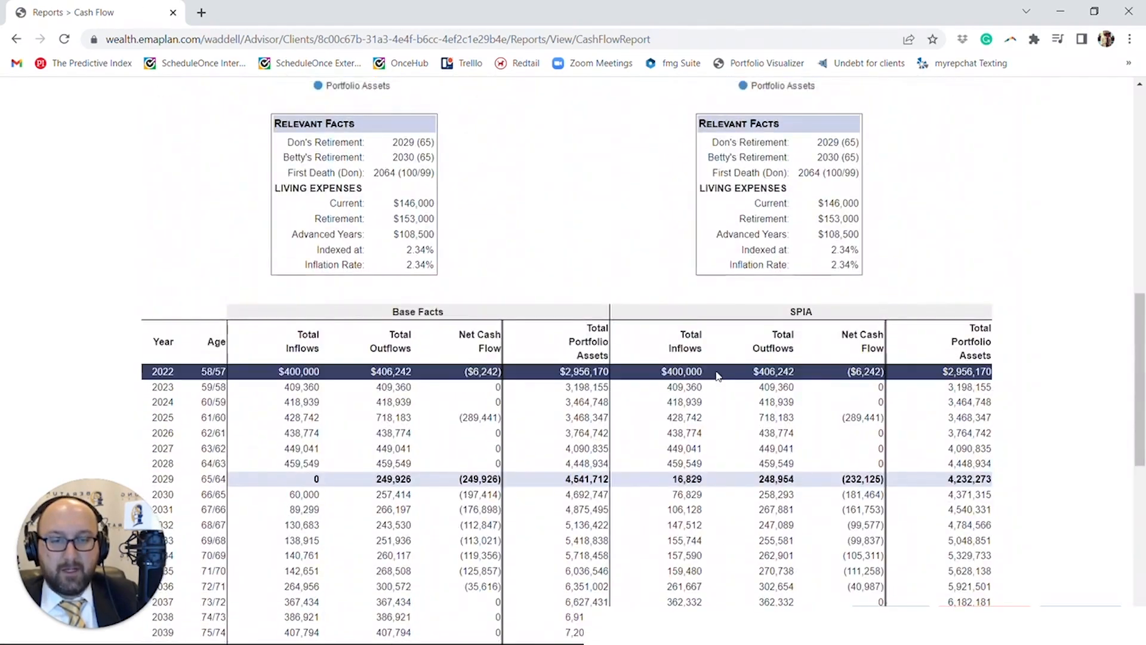
pyautogui.scroll(-2, 715, 381)
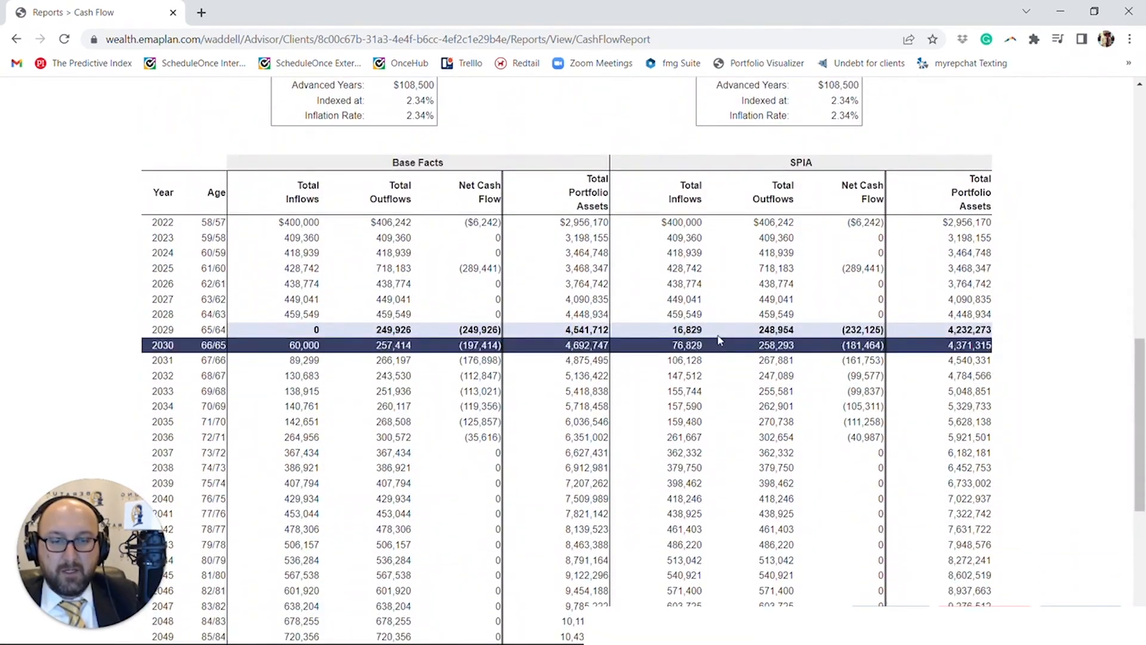